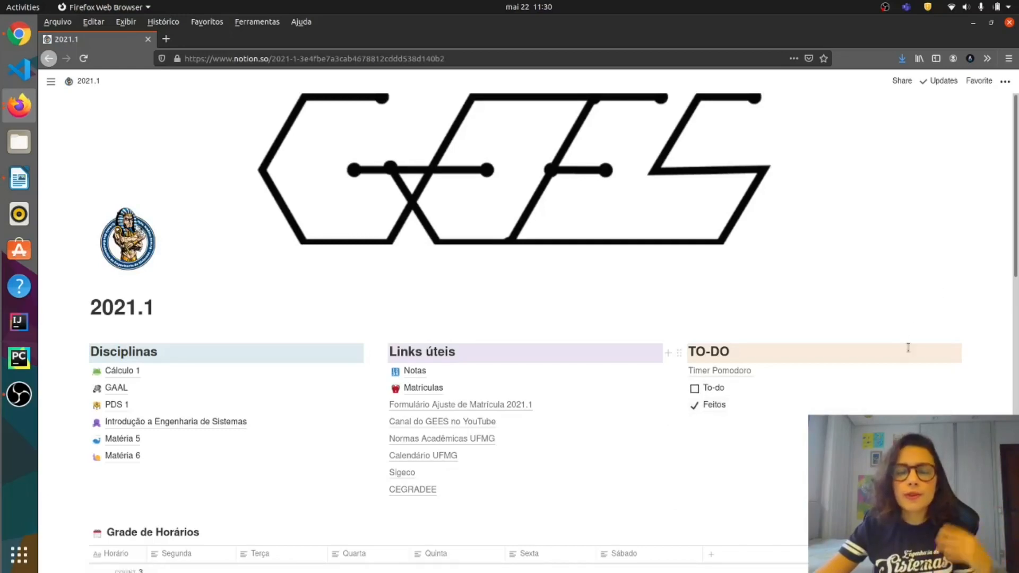
- Review the 2021.1 page, including its Grade de Horários timetable and Tarefas calendar
{"action": "scroll", "coordinate": [915, 381], "scroll_direction": "down", "scroll_amount": 5}
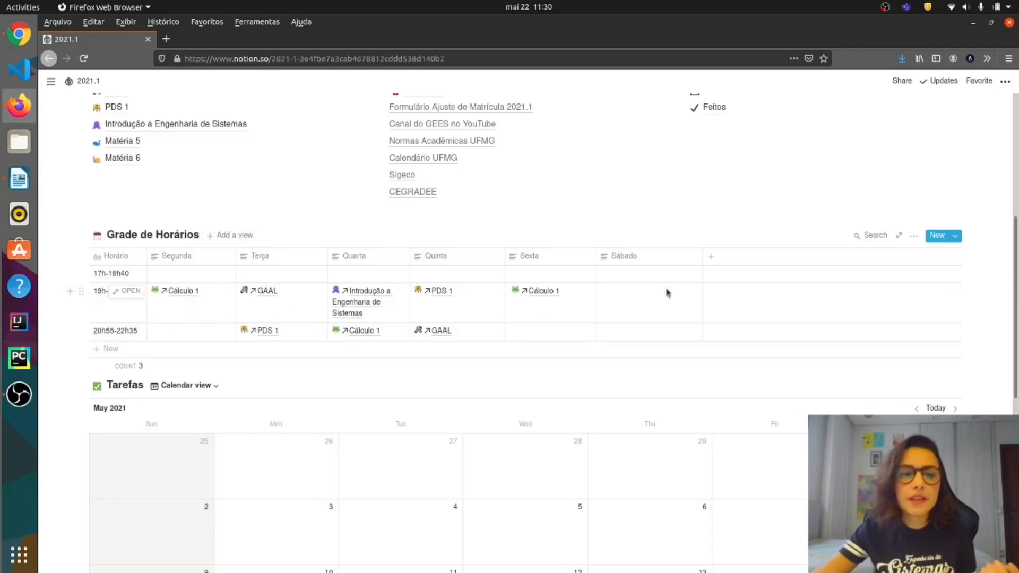
{"action": "scroll", "coordinate": [539, 291], "scroll_direction": "down", "scroll_amount": 5}
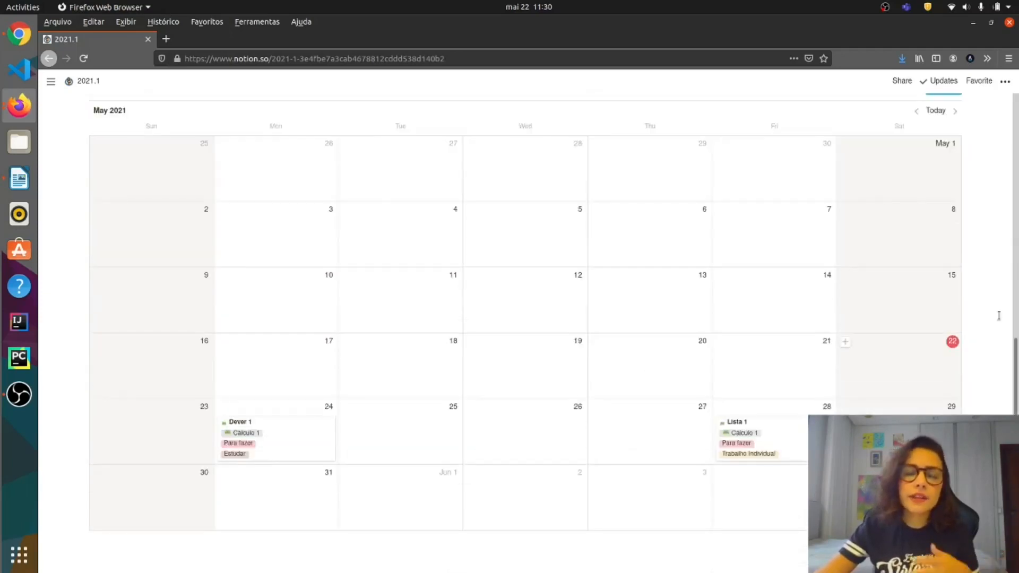
{"action": "scroll", "coordinate": [264, 440], "scroll_direction": "up", "scroll_amount": 1}
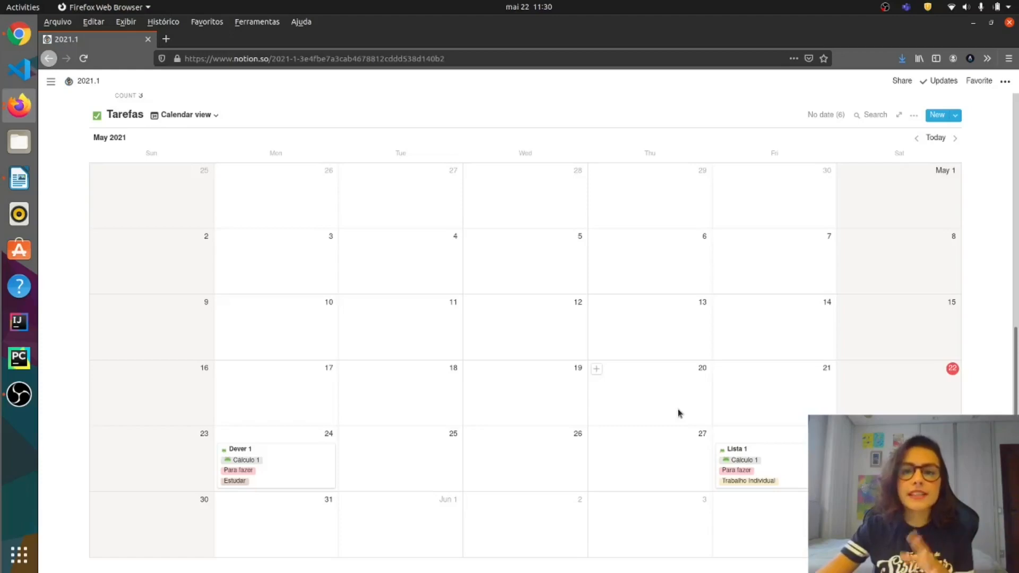
{"action": "scroll", "coordinate": [758, 423], "scroll_direction": "up", "scroll_amount": 10}
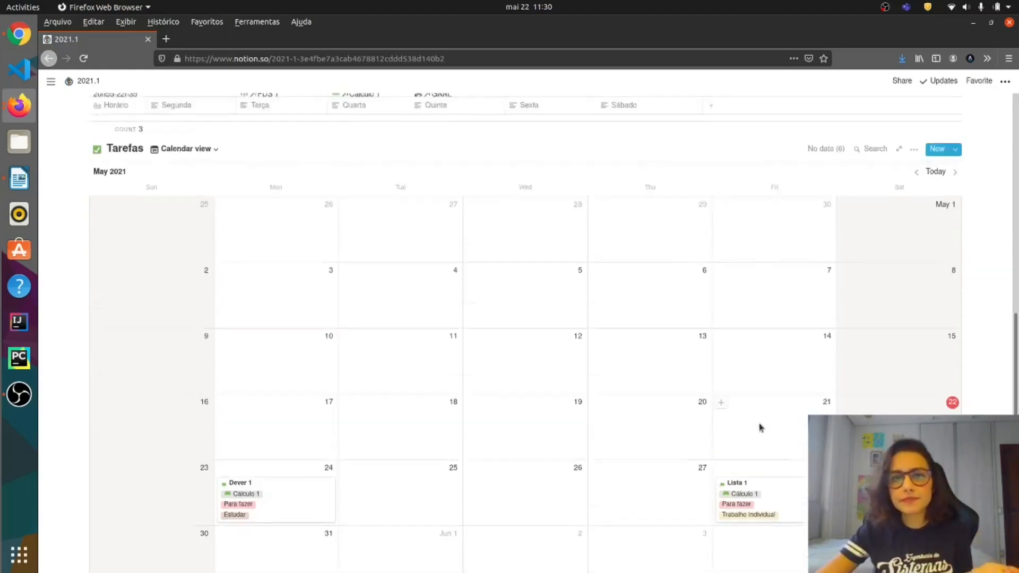
{"action": "scroll", "coordinate": [758, 423], "scroll_direction": "up", "scroll_amount": 3}
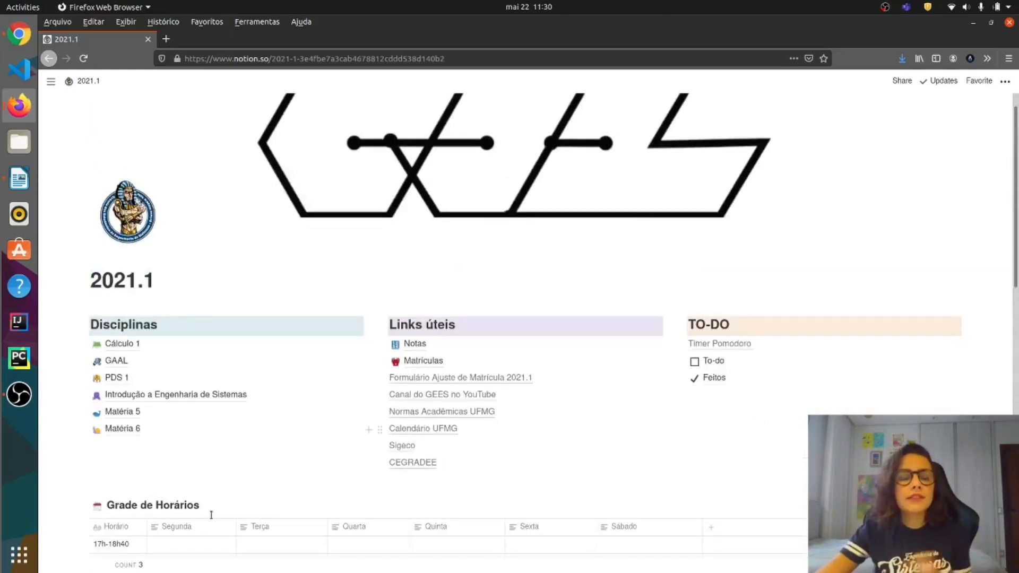
{"action": "scroll", "coordinate": [238, 350], "scroll_direction": "up", "scroll_amount": 1}
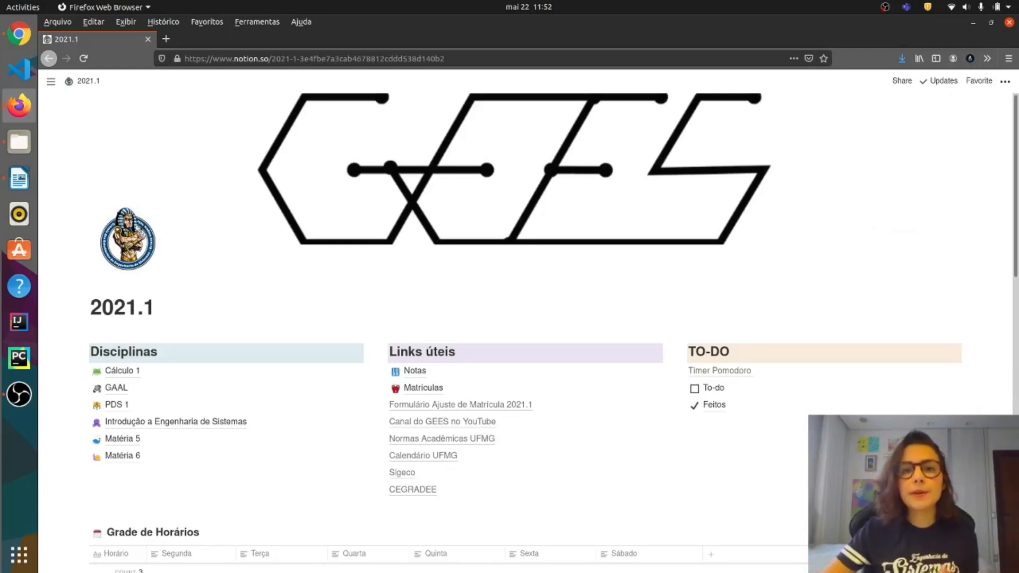
- Duplicate the 2021.1 page and open the copy at full width with the page list hidden
{"action": "left_click", "coordinate": [51, 82]}
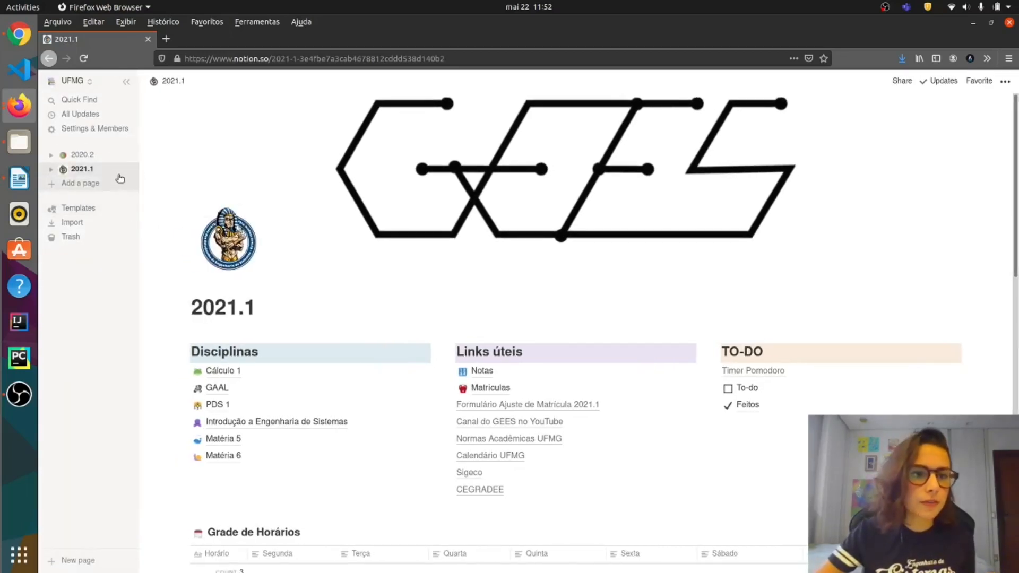
{"action": "left_click", "coordinate": [109, 168]}
{"action": "left_click", "coordinate": [149, 211]}
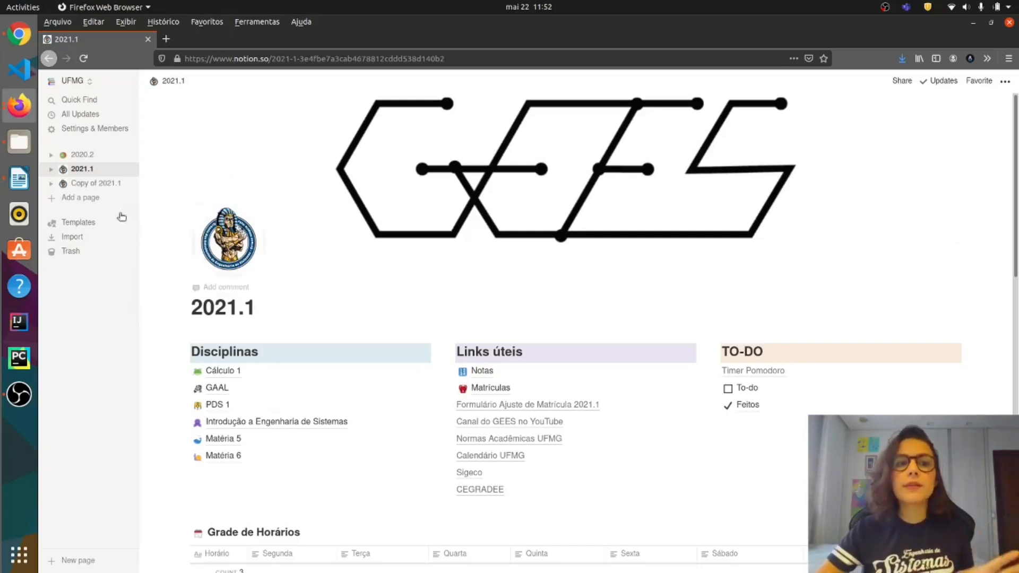
{"action": "left_click", "coordinate": [82, 186]}
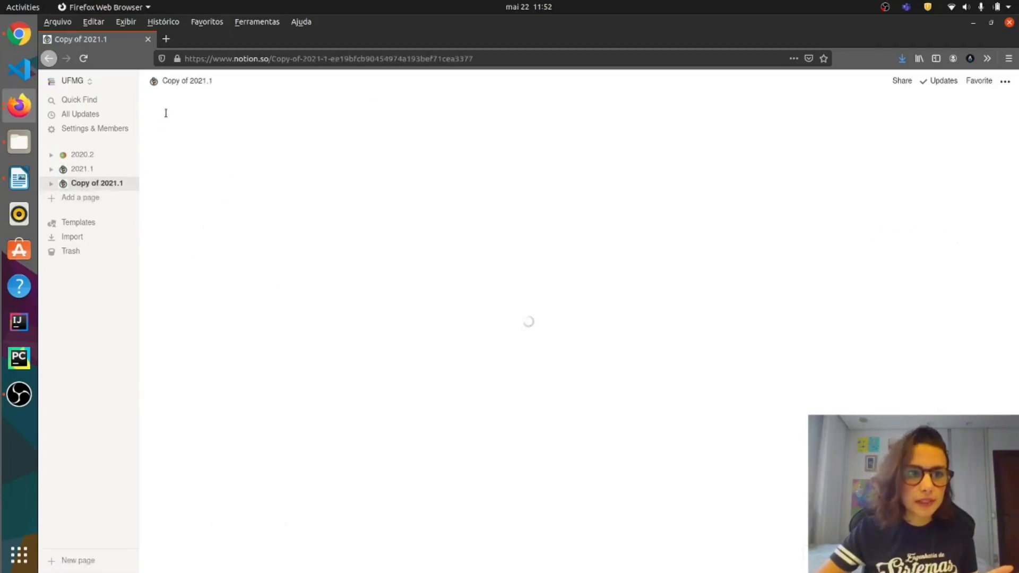
{"action": "left_click", "coordinate": [128, 83]}
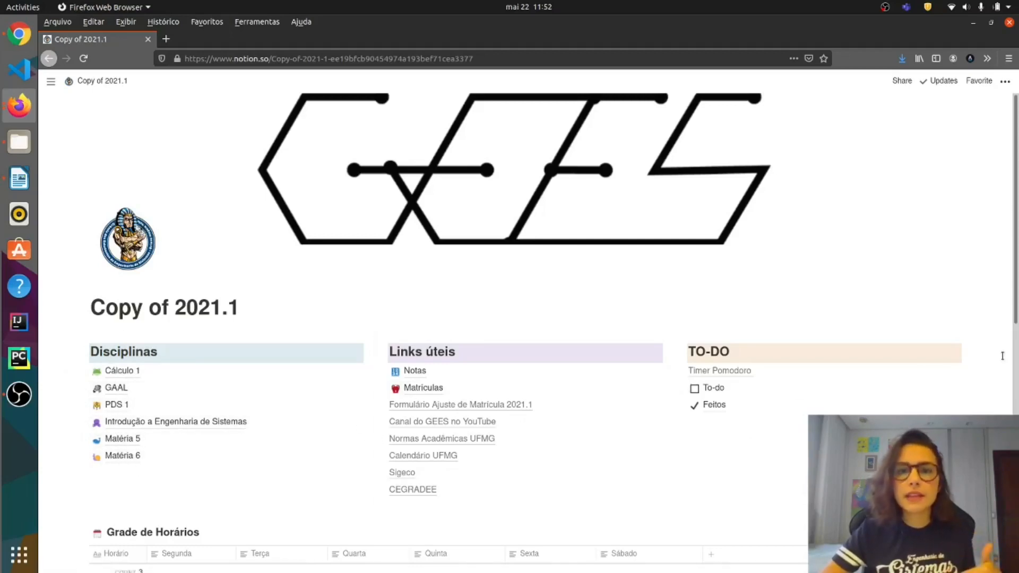
- Switch the Tarefas database to Calendar view and insert an empty line between it and the Grade de Horários table
{"action": "scroll", "coordinate": [340, 464], "scroll_direction": "down", "scroll_amount": 2}
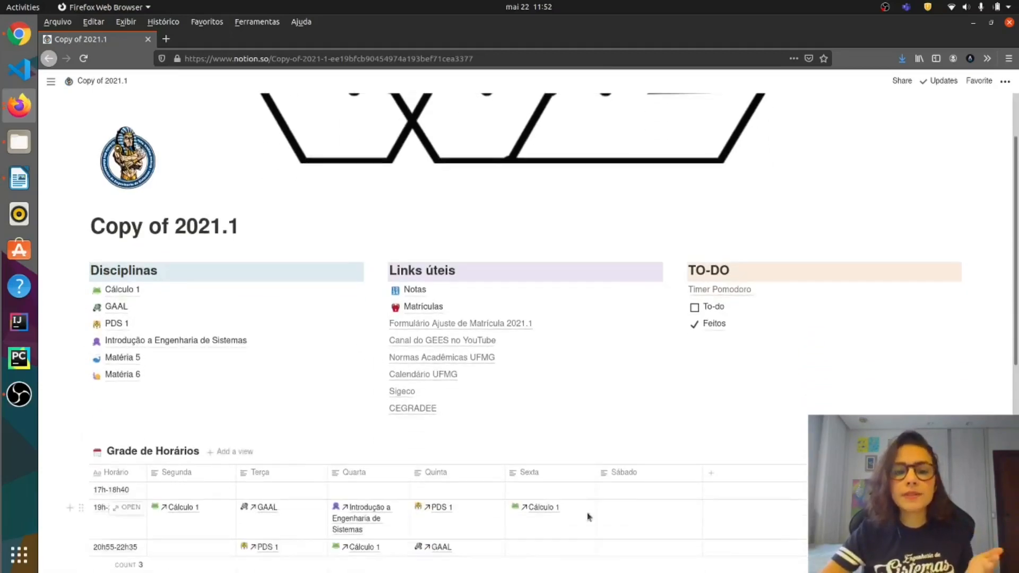
{"action": "scroll", "coordinate": [325, 436], "scroll_direction": "down", "scroll_amount": 2}
{"action": "scroll", "coordinate": [326, 436], "scroll_direction": "down", "scroll_amount": 2}
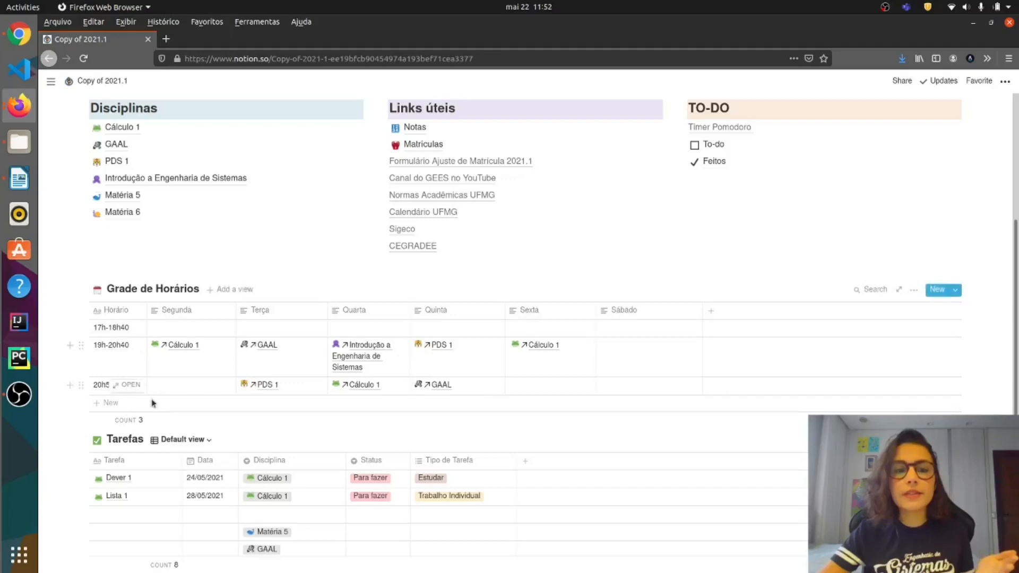
{"action": "scroll", "coordinate": [257, 441], "scroll_direction": "down", "scroll_amount": 3}
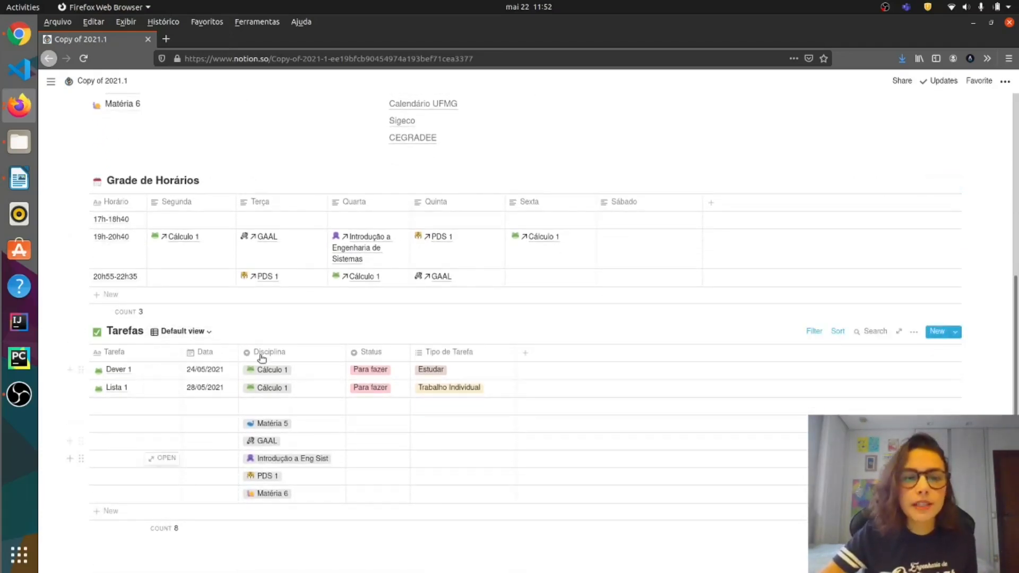
{"action": "left_click", "coordinate": [170, 333]}
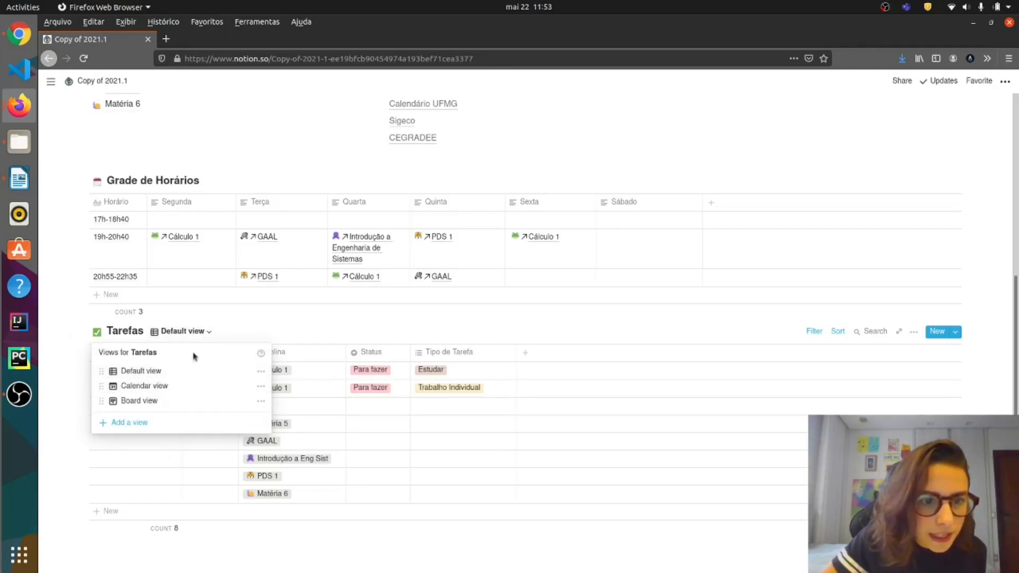
{"action": "left_click", "coordinate": [162, 389]}
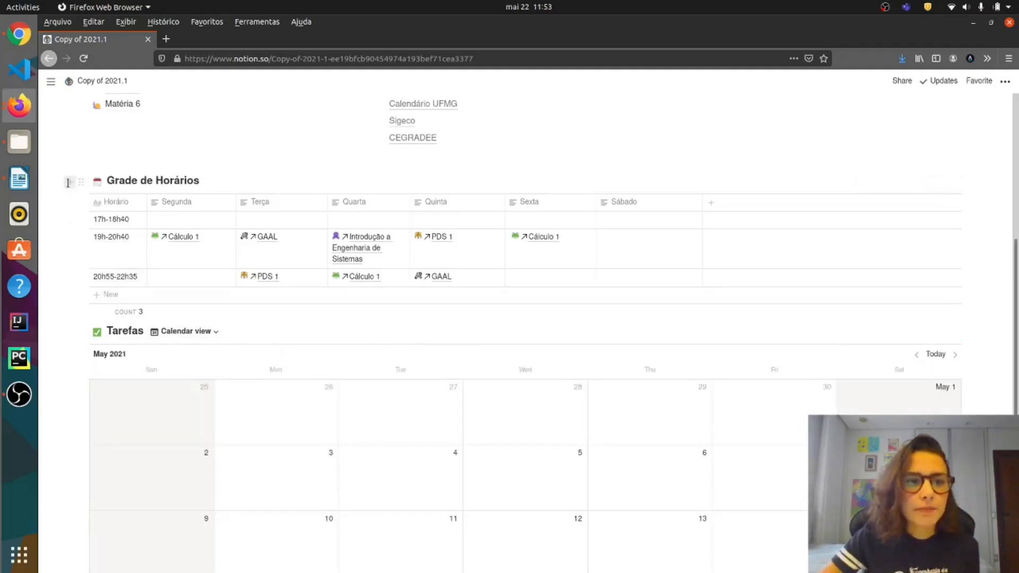
{"action": "left_click", "coordinate": [69, 183]}
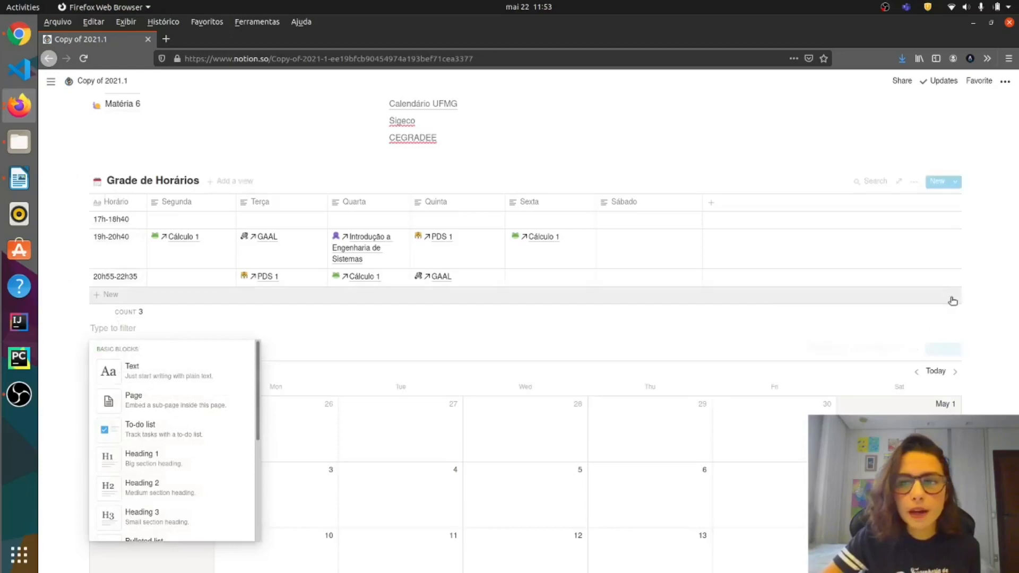
{"action": "left_click", "coordinate": [897, 251]}
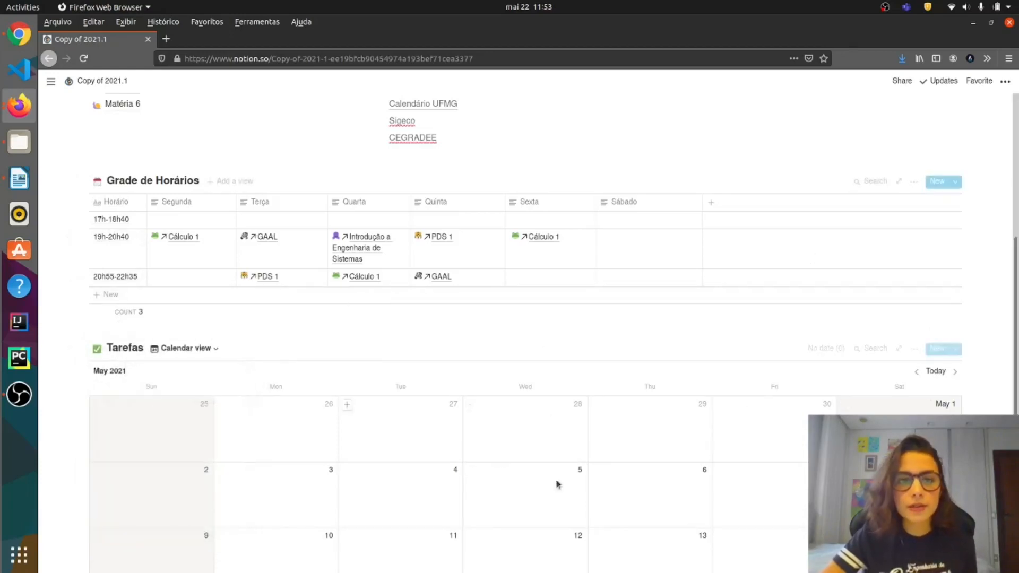
- Check the tasks on the May 2021 calendar and open the Cálculo 1 page from the Disciplinas list
{"action": "scroll", "coordinate": [557, 482], "scroll_direction": "down", "scroll_amount": 5}
{"action": "scroll", "coordinate": [526, 318], "scroll_direction": "down", "scroll_amount": 4}
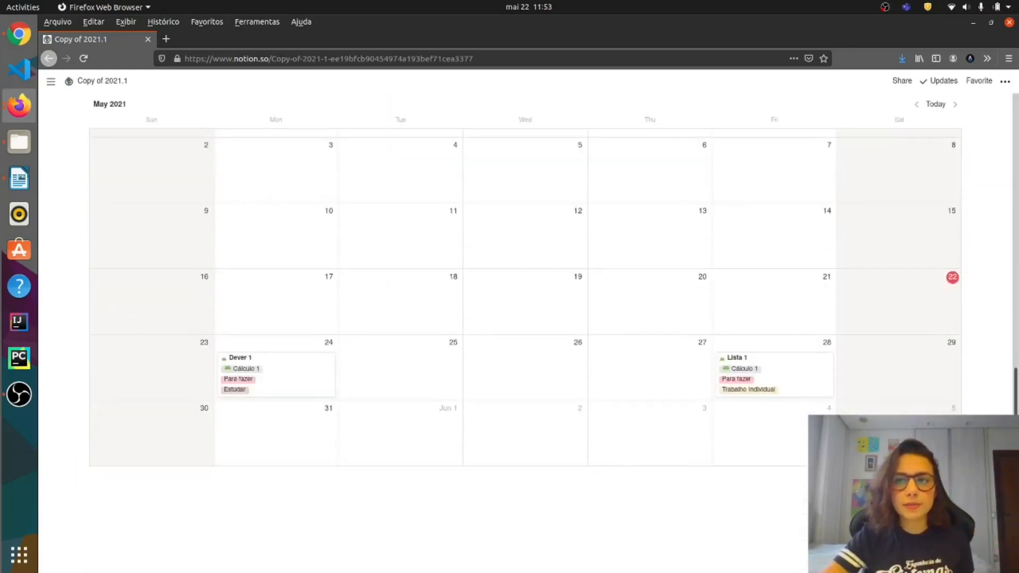
{"action": "scroll", "coordinate": [454, 374], "scroll_direction": "up", "scroll_amount": 2}
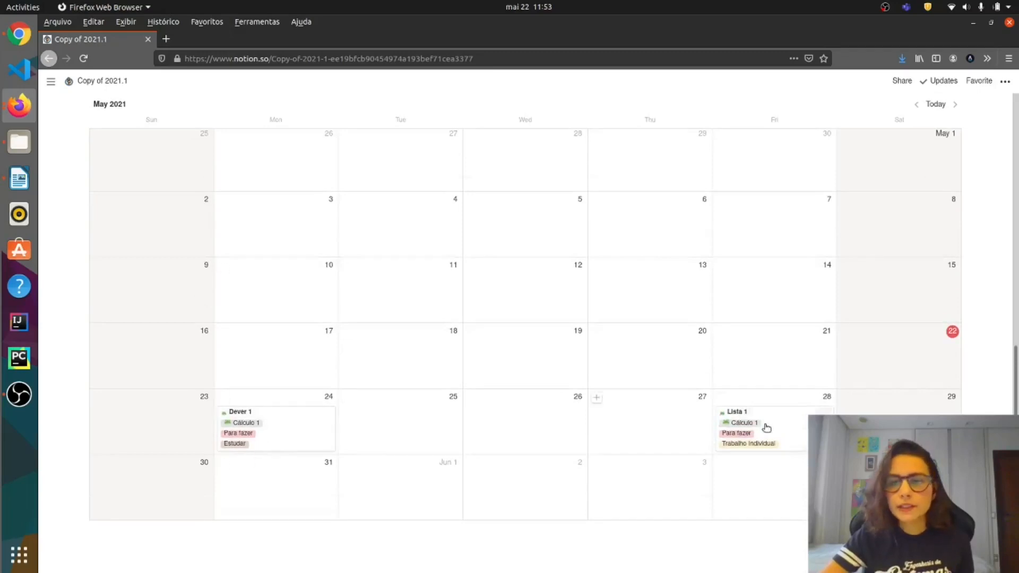
{"action": "scroll", "coordinate": [1016, 365], "scroll_direction": "up", "scroll_amount": 15}
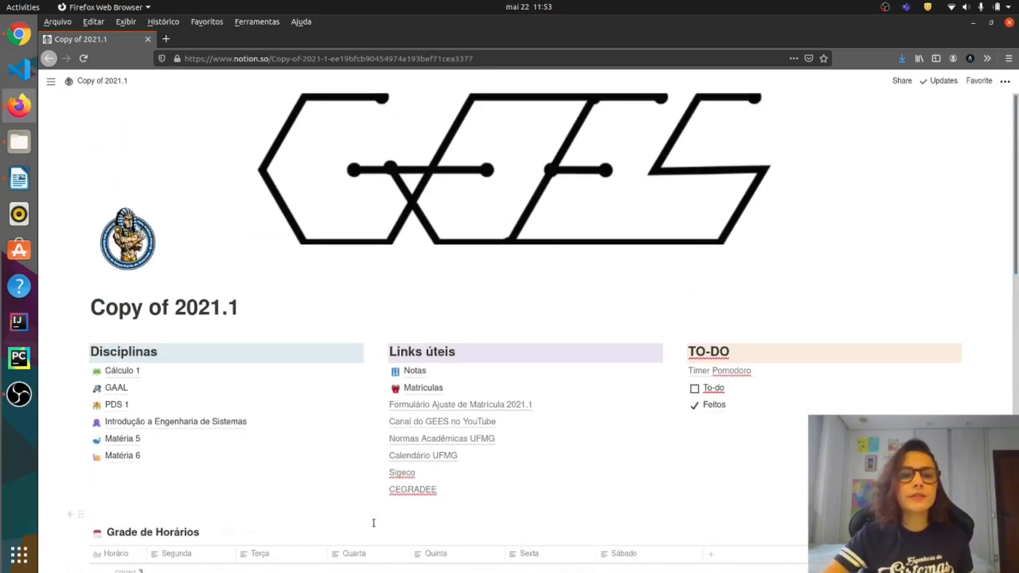
{"action": "left_click", "coordinate": [132, 373]}
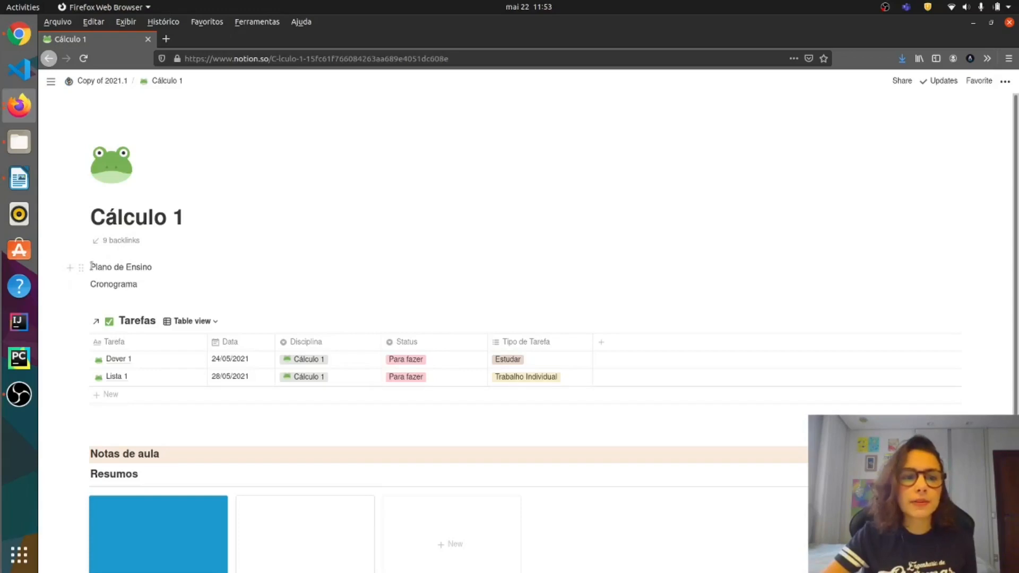
{"action": "triple_click", "coordinate": [118, 266]}
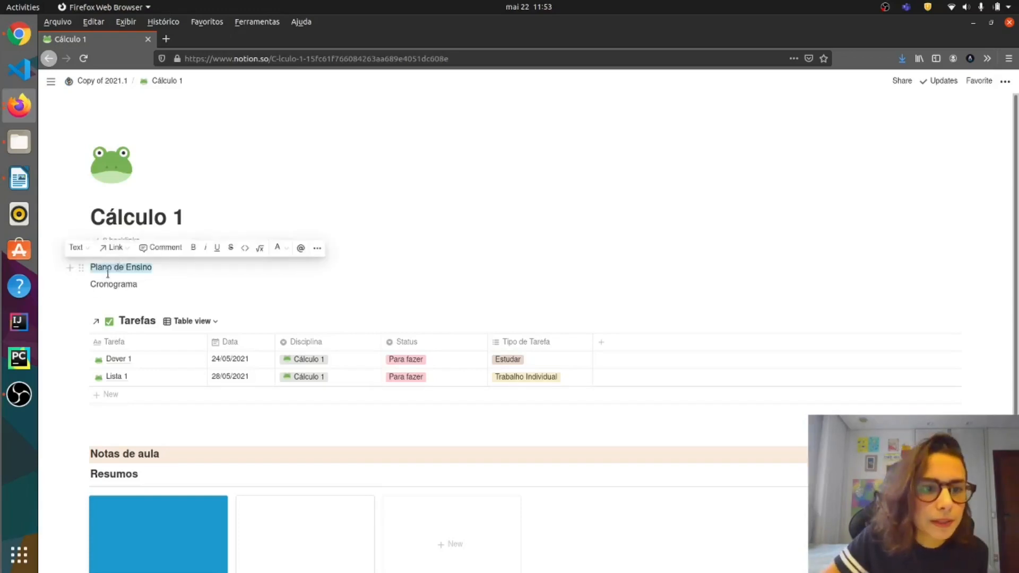
{"action": "left_click", "coordinate": [113, 247]}
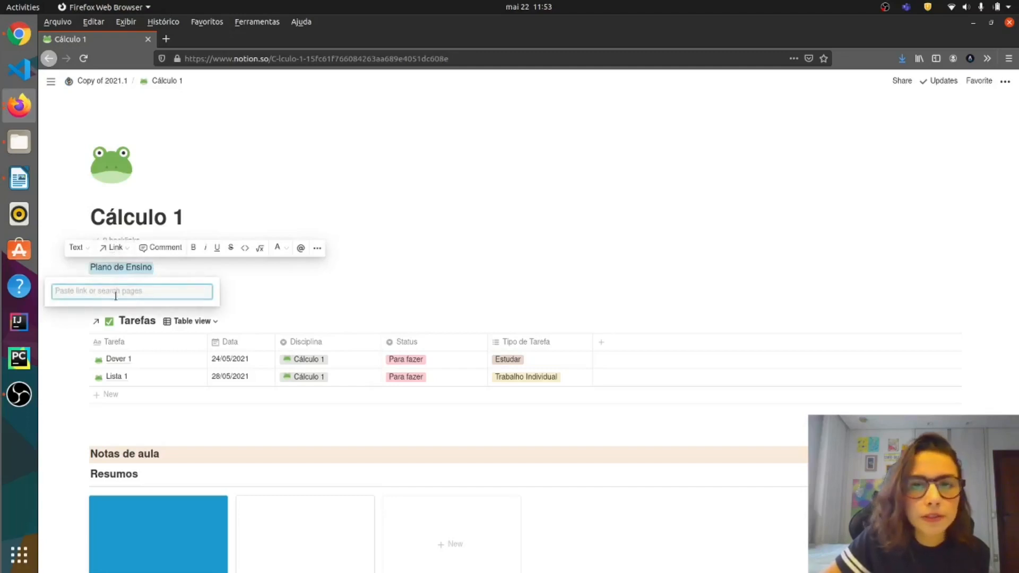
{"action": "key", "text": "Escape"}
{"action": "left_click", "coordinate": [201, 277]}
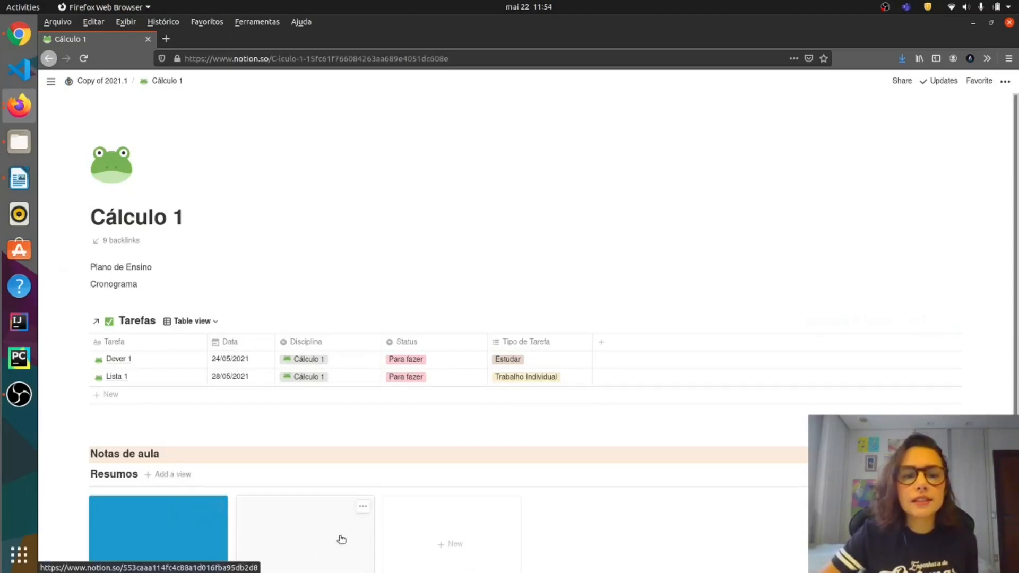
- Open the Page 1 card under Resumos, enter sample text in its body, erase it and close the card
{"action": "scroll", "coordinate": [297, 425], "scroll_direction": "down", "scroll_amount": 3}
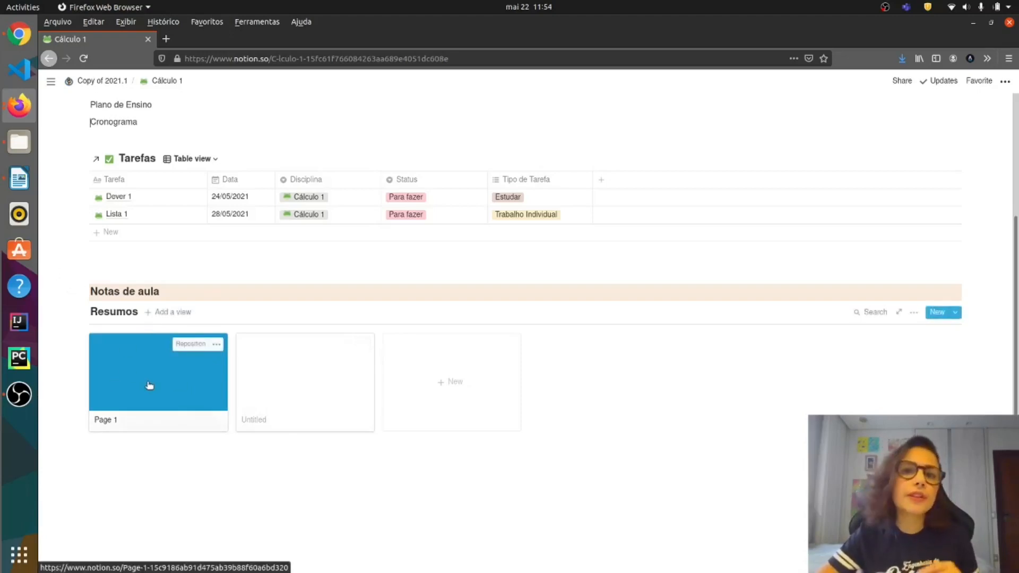
{"action": "left_click", "coordinate": [190, 378]}
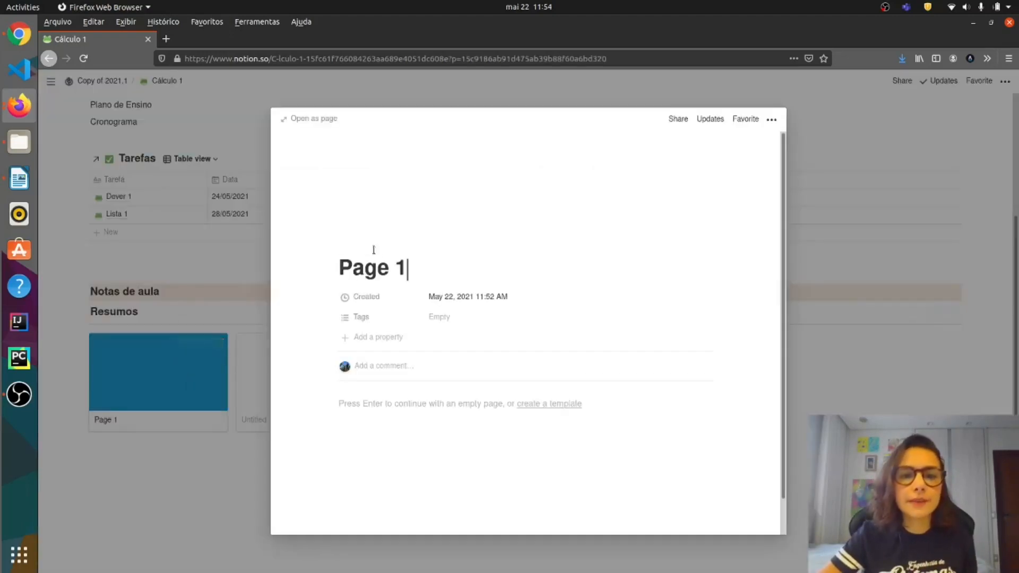
{"action": "left_click", "coordinate": [393, 399]}
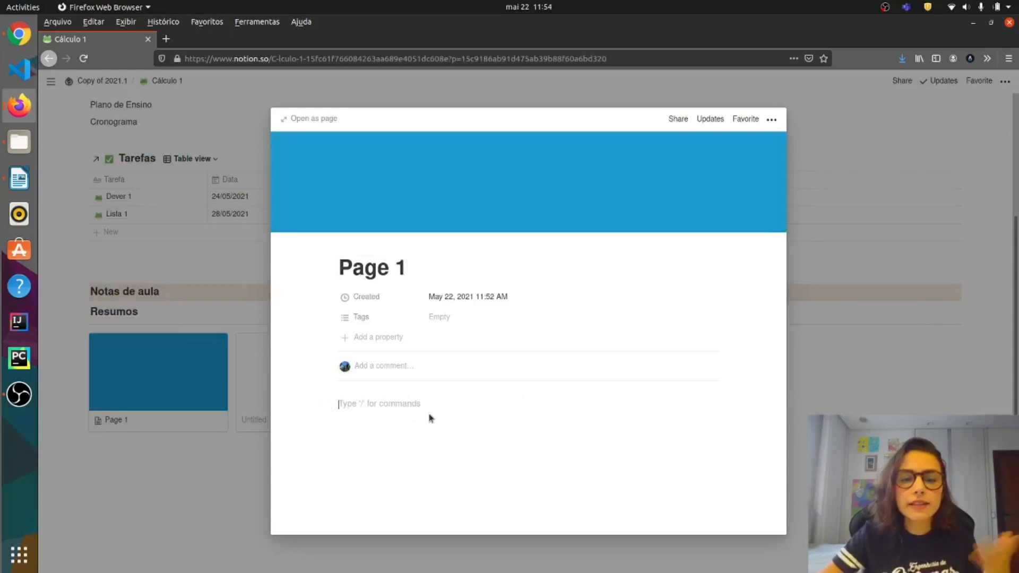
{"action": "type", "text": "djkwnakjndakjs"}
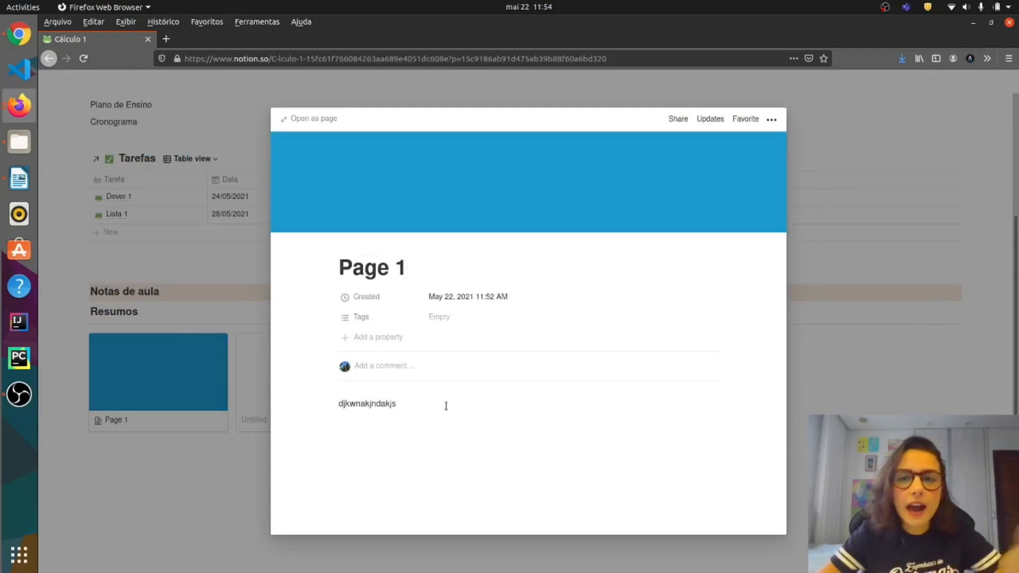
{"action": "key", "text": "BackSpace"}
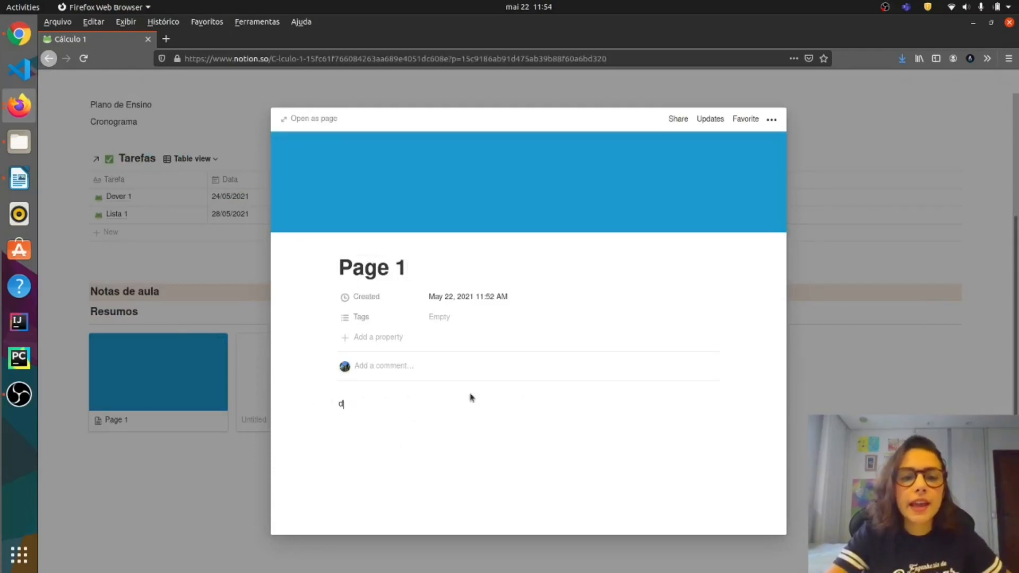
{"action": "left_click", "coordinate": [116, 531]}
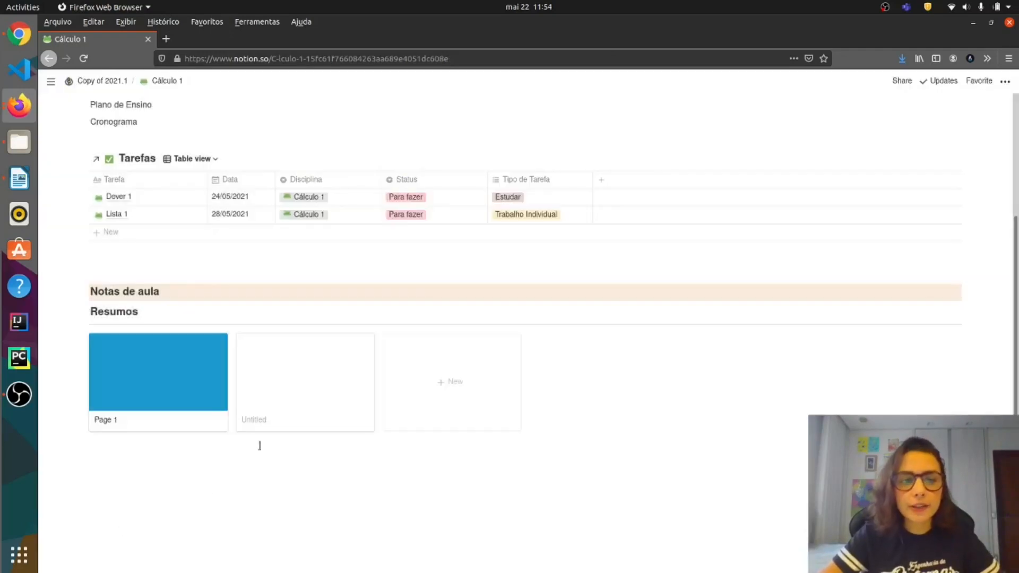
- Open the untitled card under Resumos and add a cover to its page
{"action": "left_click", "coordinate": [318, 410]}
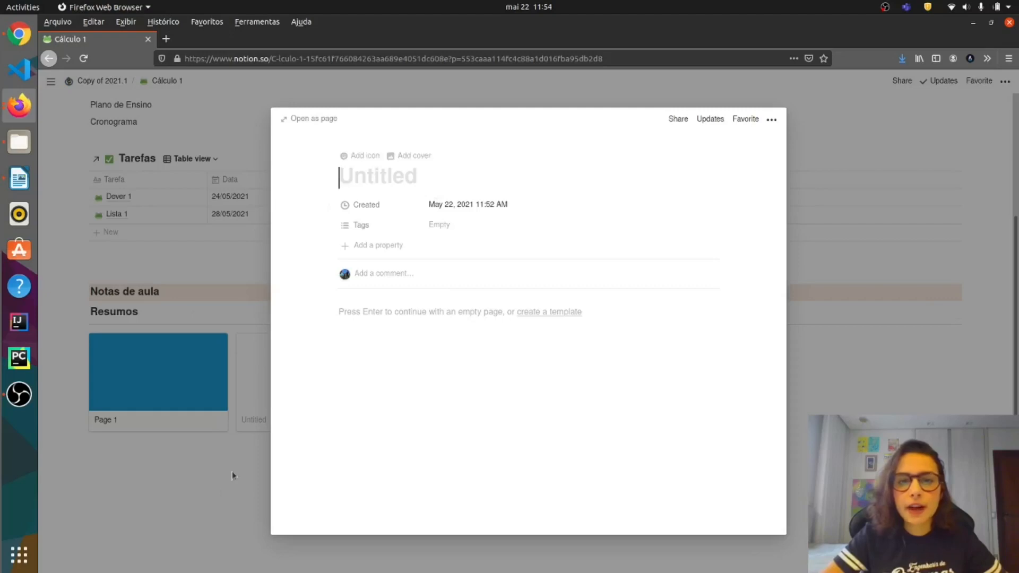
{"action": "left_click", "coordinate": [221, 488]}
{"action": "left_click", "coordinate": [319, 395]}
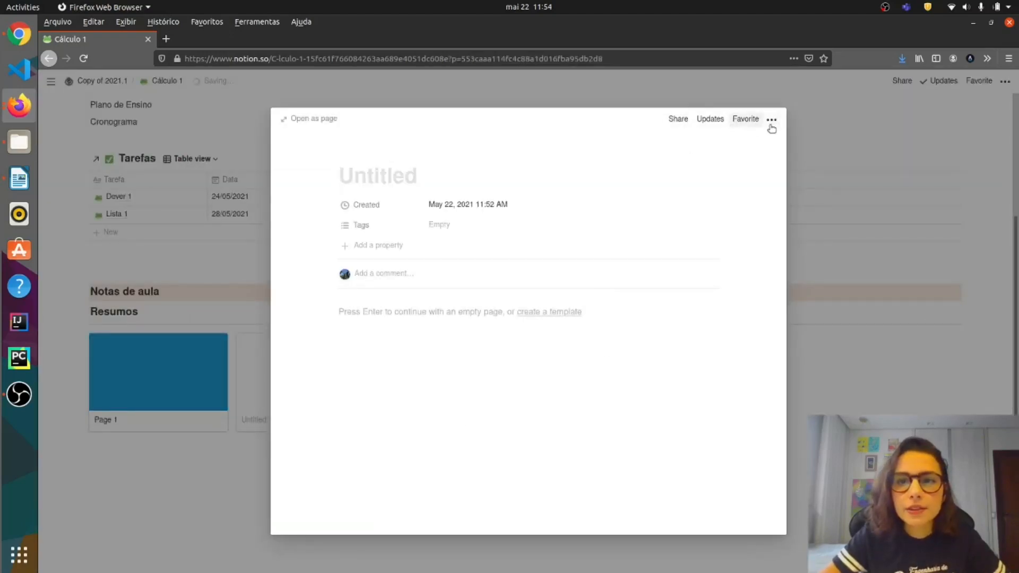
{"action": "left_click", "coordinate": [772, 122]}
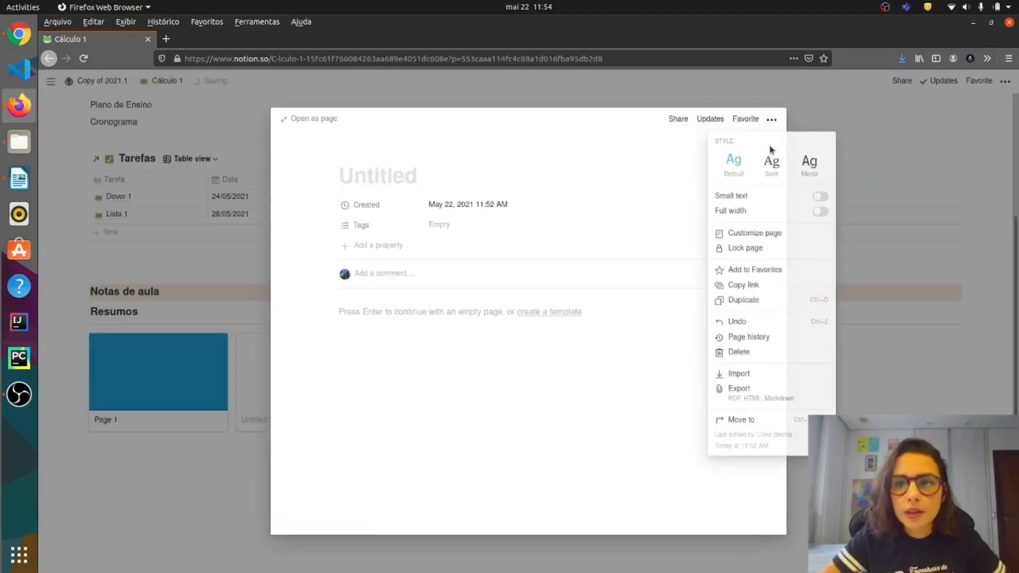
{"action": "left_click", "coordinate": [695, 205]}
{"action": "mouse_move", "coordinate": [412, 175]}
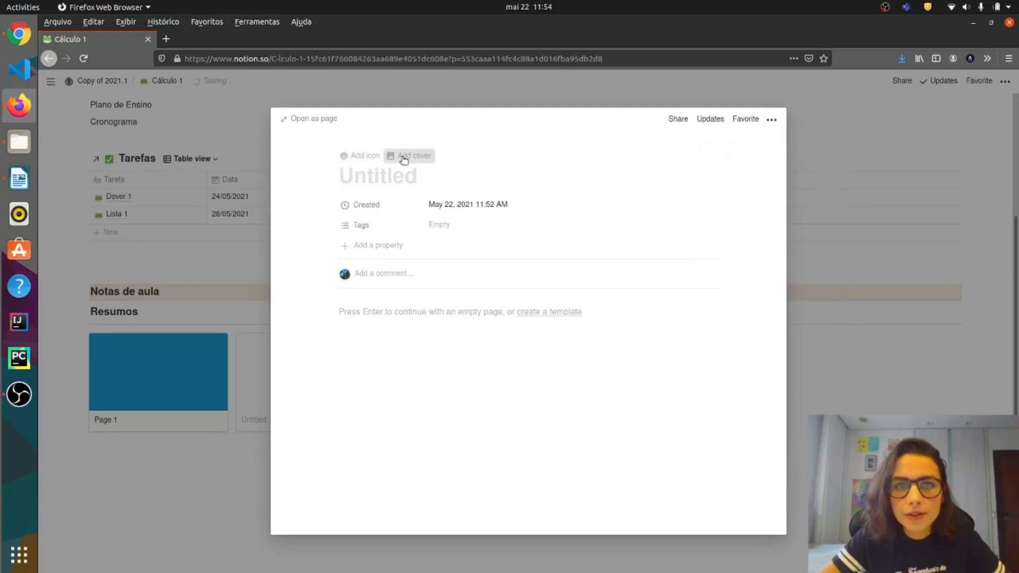
{"action": "left_click", "coordinate": [404, 158]}
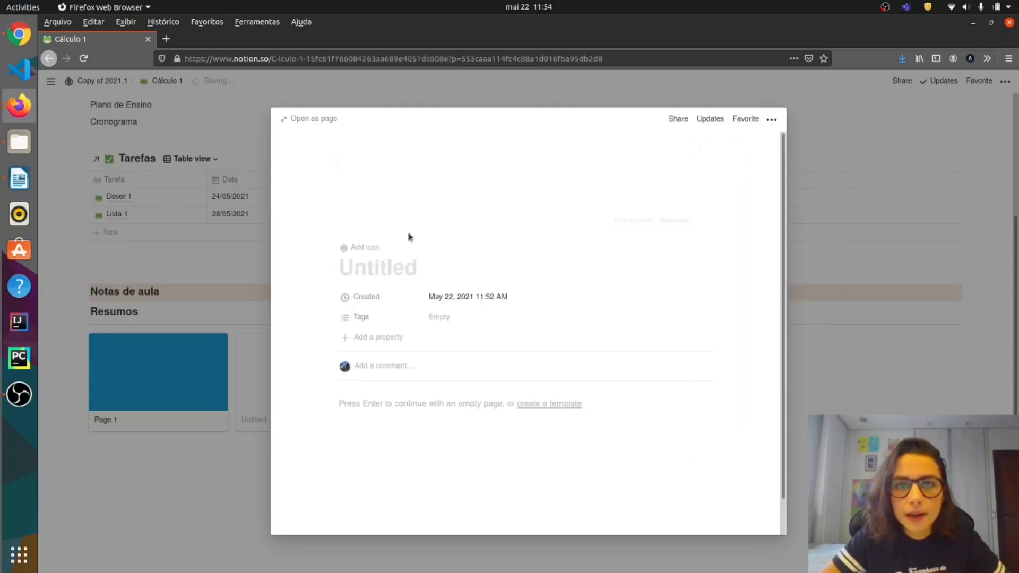
- Change the untitled Resumos card's cover to the solid yellow colour and title the card Page 2
{"action": "left_click", "coordinate": [633, 220]}
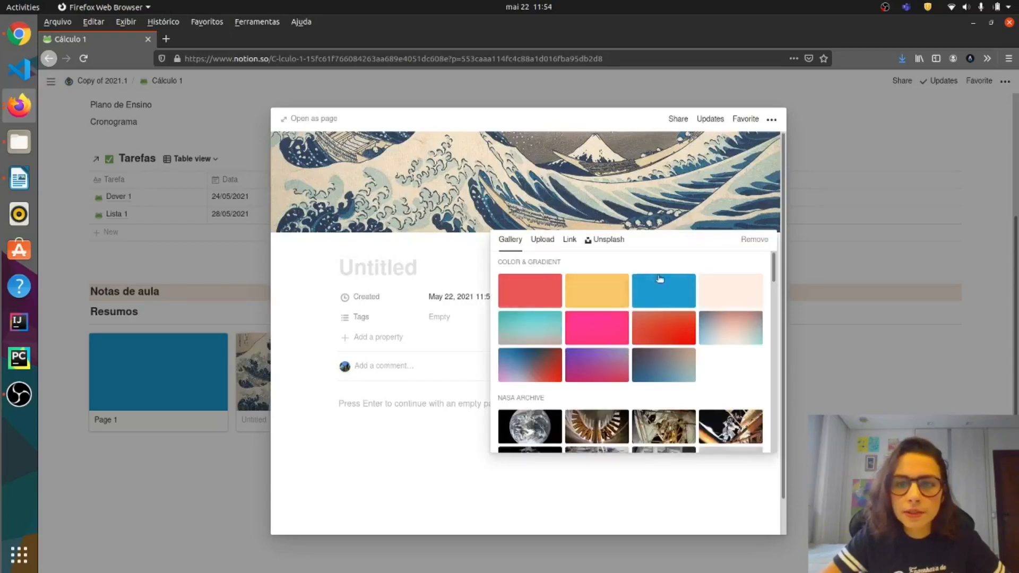
{"action": "left_click", "coordinate": [610, 288]}
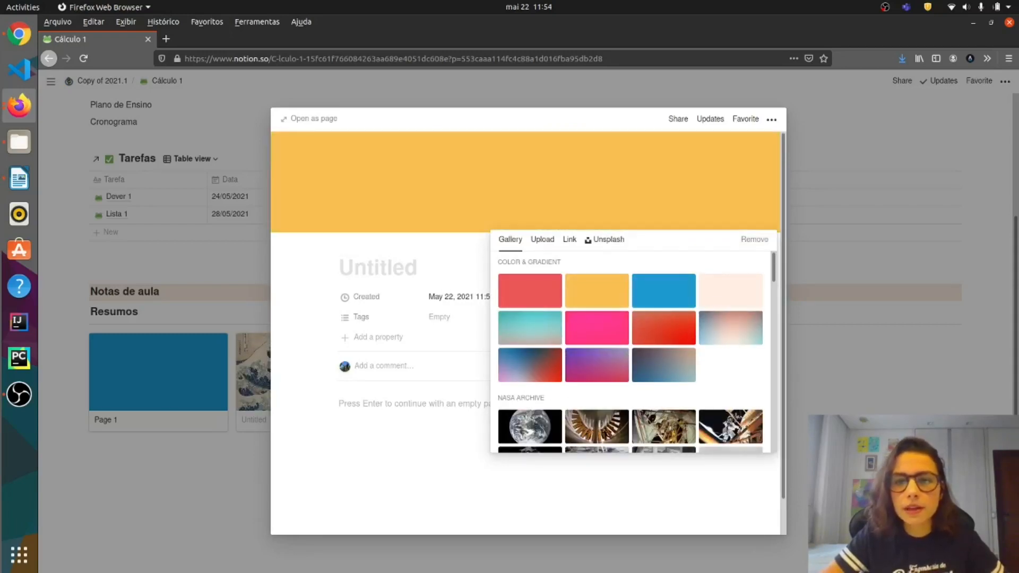
{"action": "left_click", "coordinate": [251, 350]}
{"action": "left_click", "coordinate": [251, 351]}
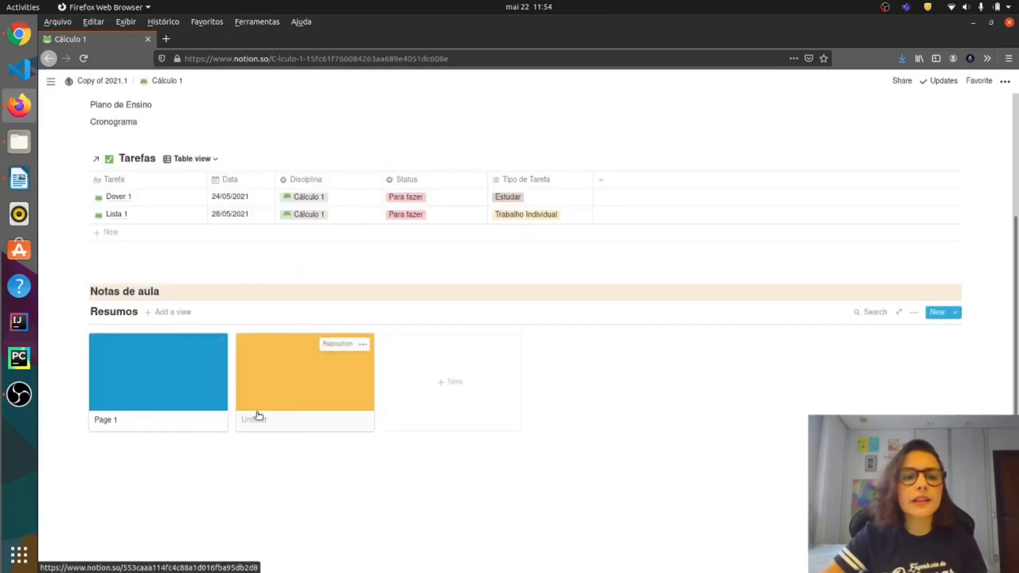
{"action": "left_click", "coordinate": [262, 423]}
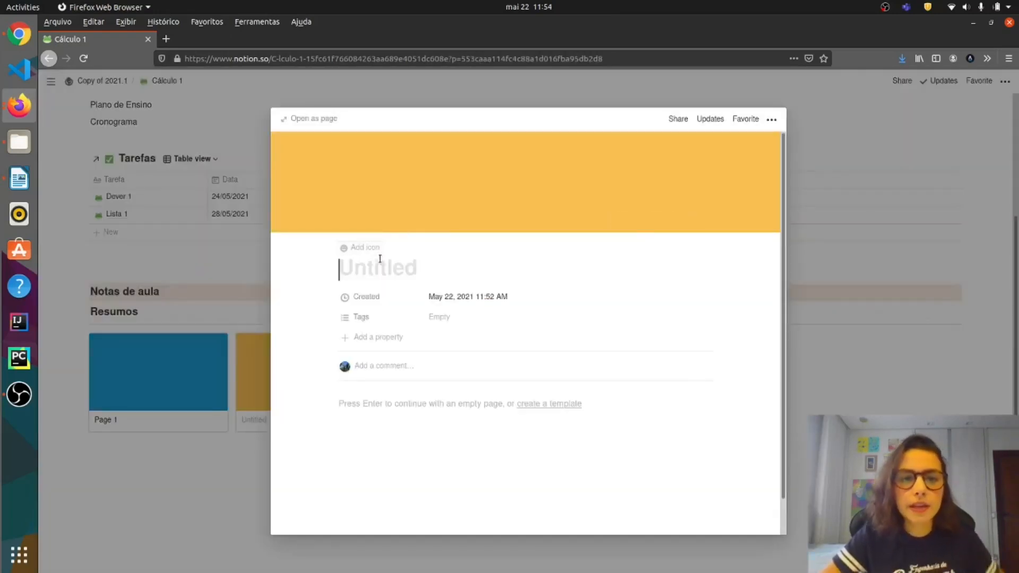
{"action": "type", "text": "Page 2"}
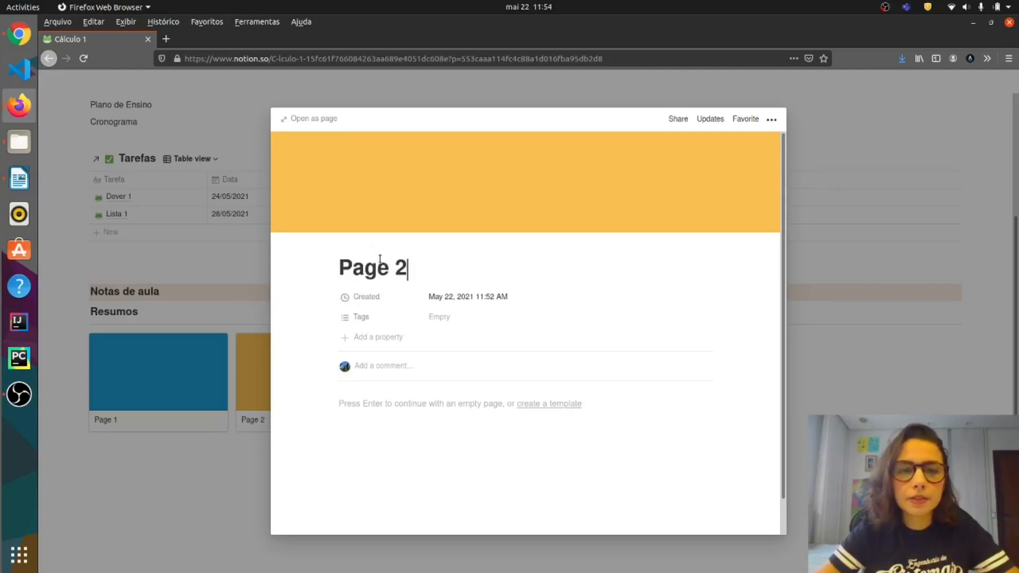
{"action": "left_click", "coordinate": [890, 394]}
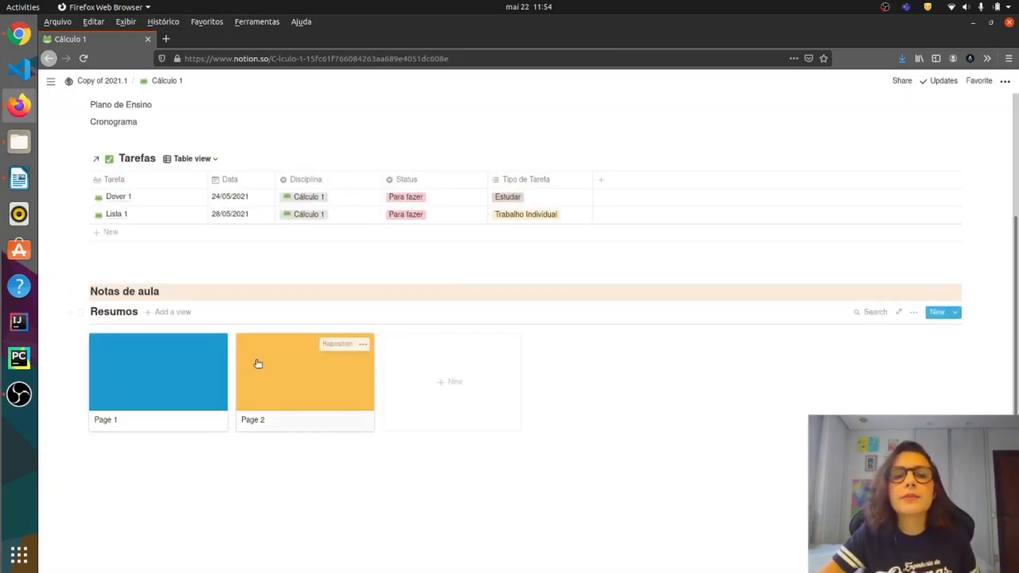
- Rename the Cálculo 1 subject page as Lab 2
{"action": "scroll", "coordinate": [949, 330], "scroll_direction": "up", "scroll_amount": 3}
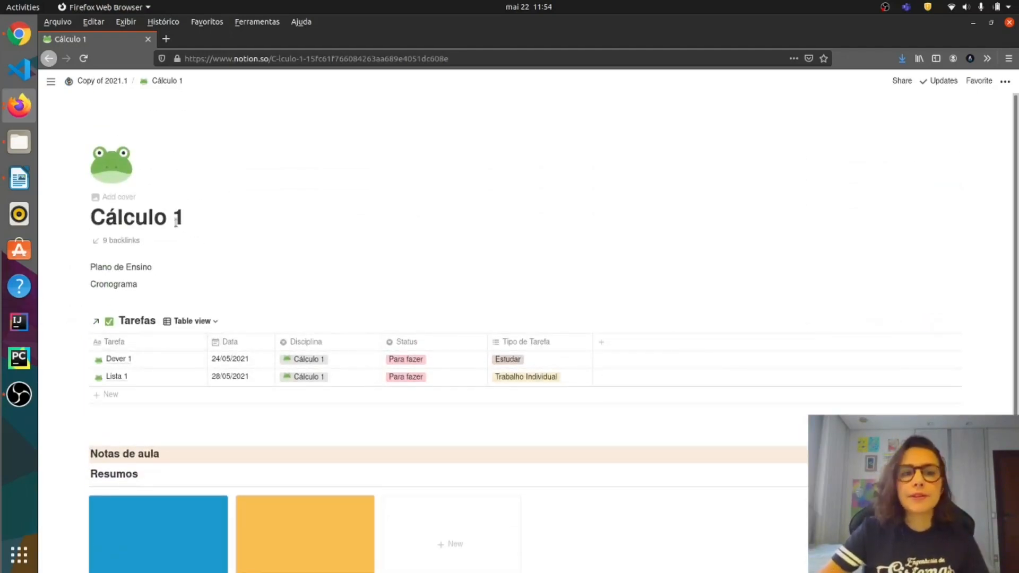
{"action": "triple_click", "coordinate": [177, 217]}
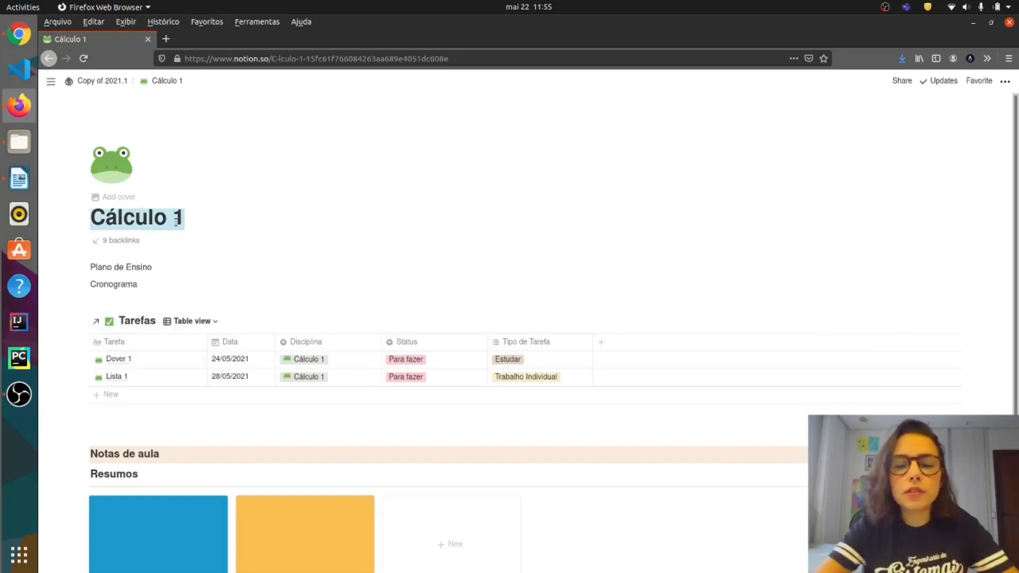
{"action": "type", "text": "Lab 2"}
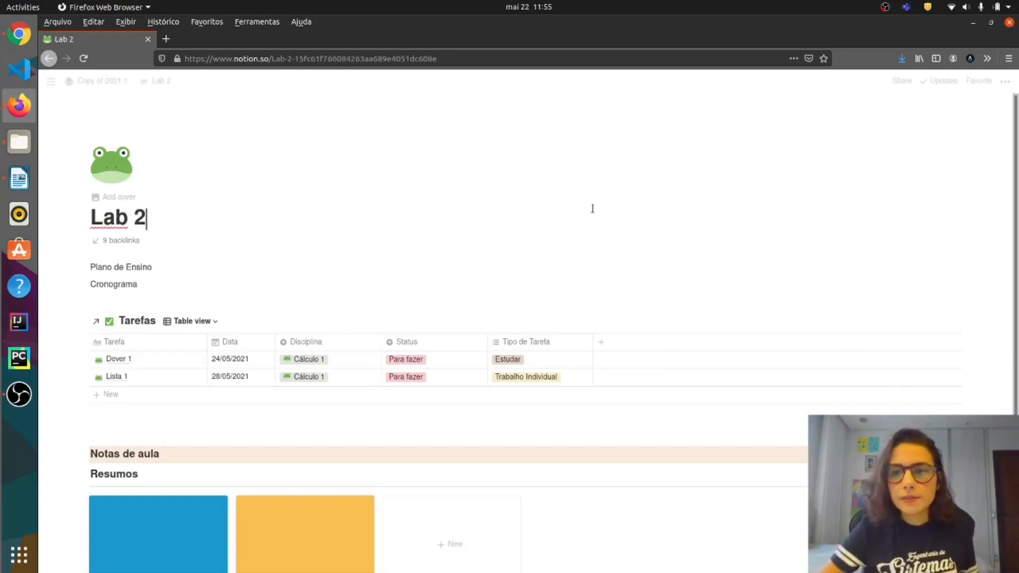
{"action": "left_click", "coordinate": [792, 273]}
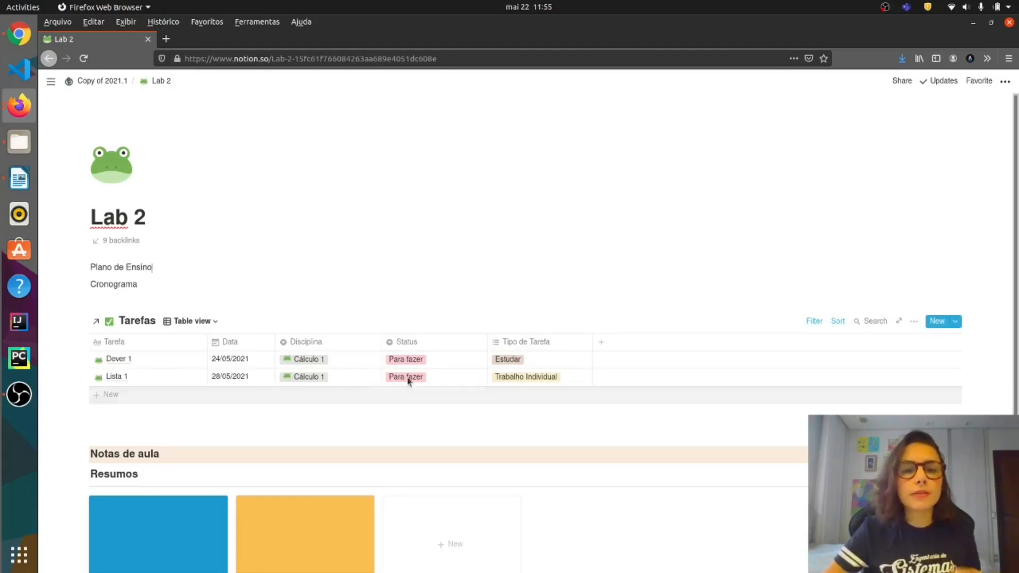
- Rename the Cálculo 1 option of the Disciplina property in the Tarefas table to Lab 2, keeping its frog emoji
{"action": "left_click", "coordinate": [341, 365]}
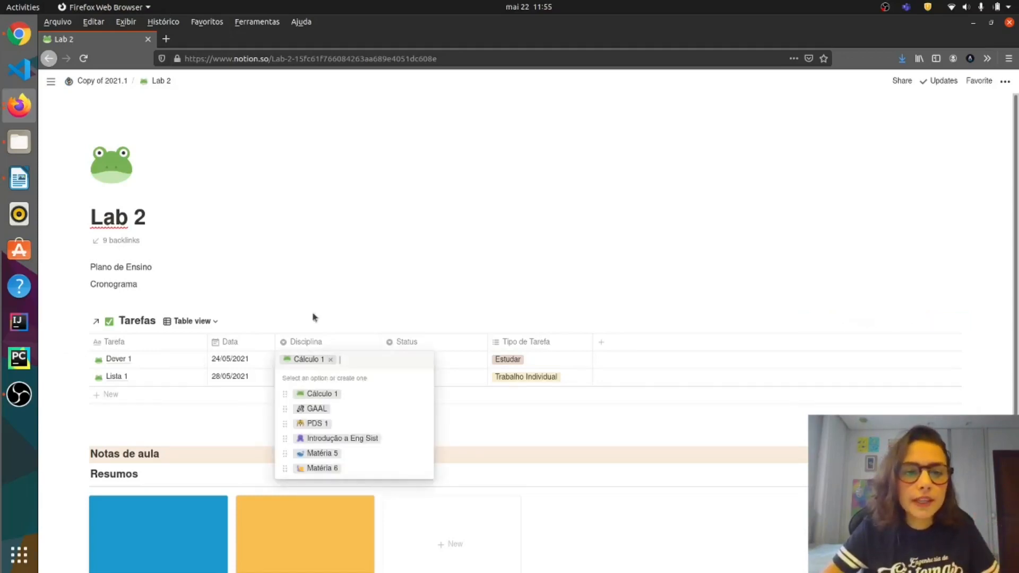
{"action": "key", "text": "Escape"}
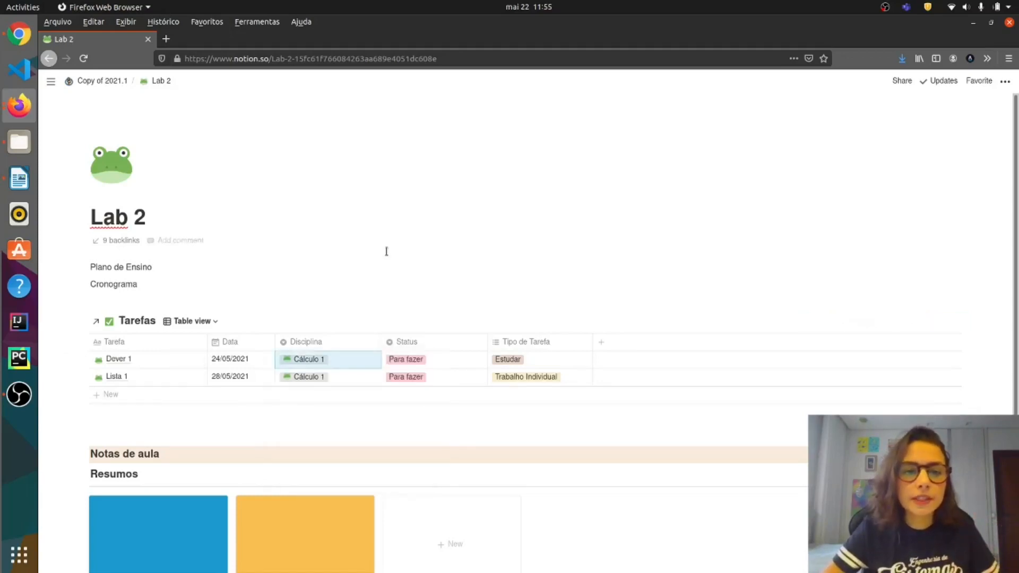
{"action": "left_click", "coordinate": [329, 364]}
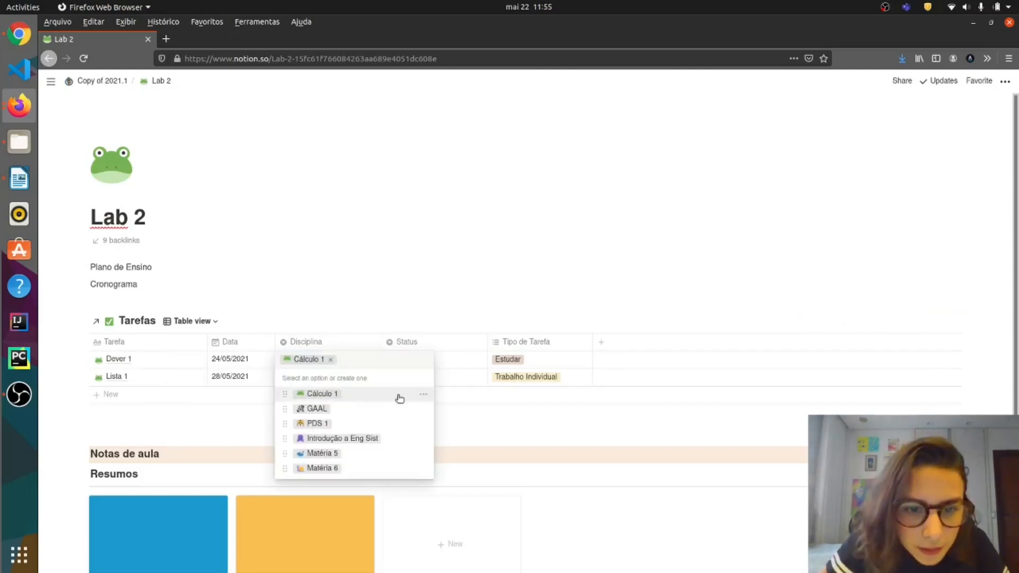
{"action": "left_click", "coordinate": [423, 395]}
{"action": "left_click", "coordinate": [434, 185]}
{"action": "key", "text": "BackSpace"}
{"action": "key", "text": "BackSpace"}
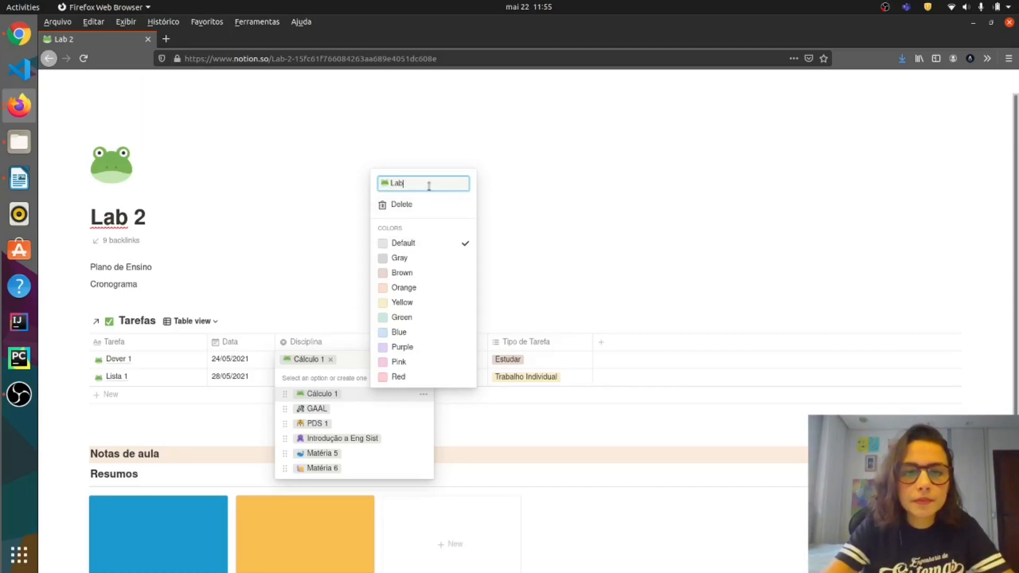
{"action": "left_click", "coordinate": [551, 234]}
{"action": "left_click", "coordinate": [399, 295]}
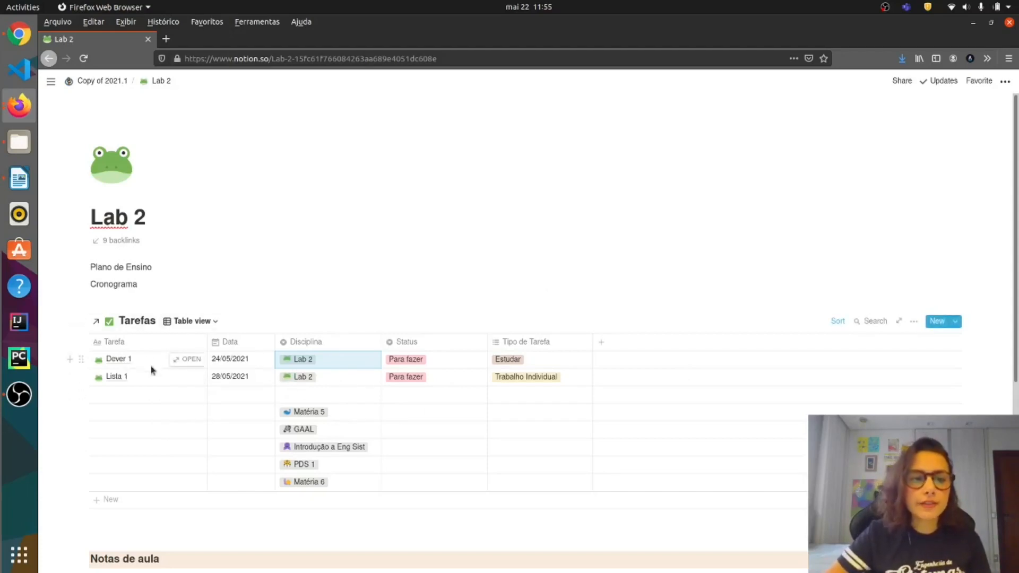
- Name the empty task below Lista 1 in the Tarefas table Lista 2 and give its page the frog icon
{"action": "left_click", "coordinate": [144, 396]}
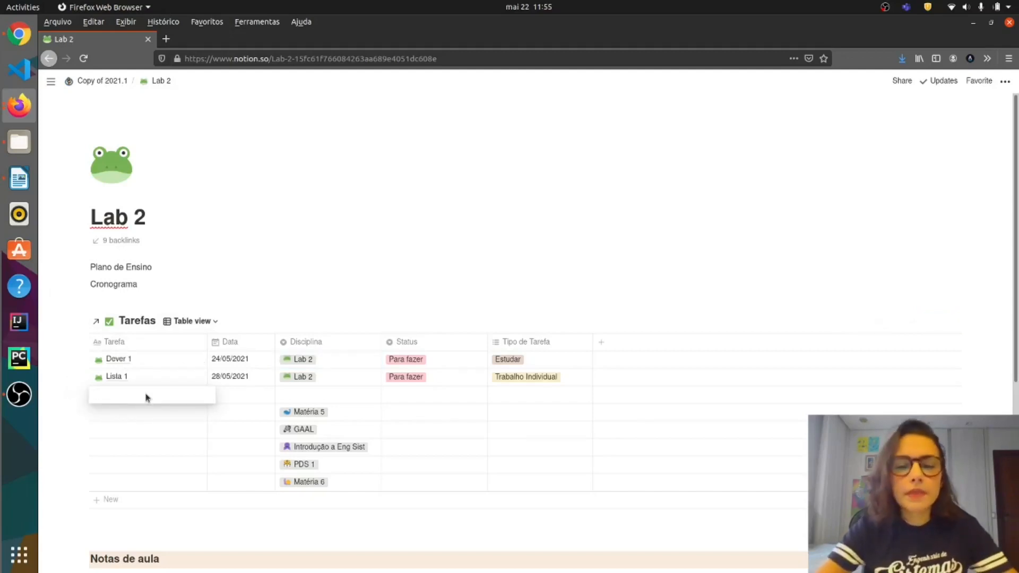
{"action": "type", "text": "Lista 2"}
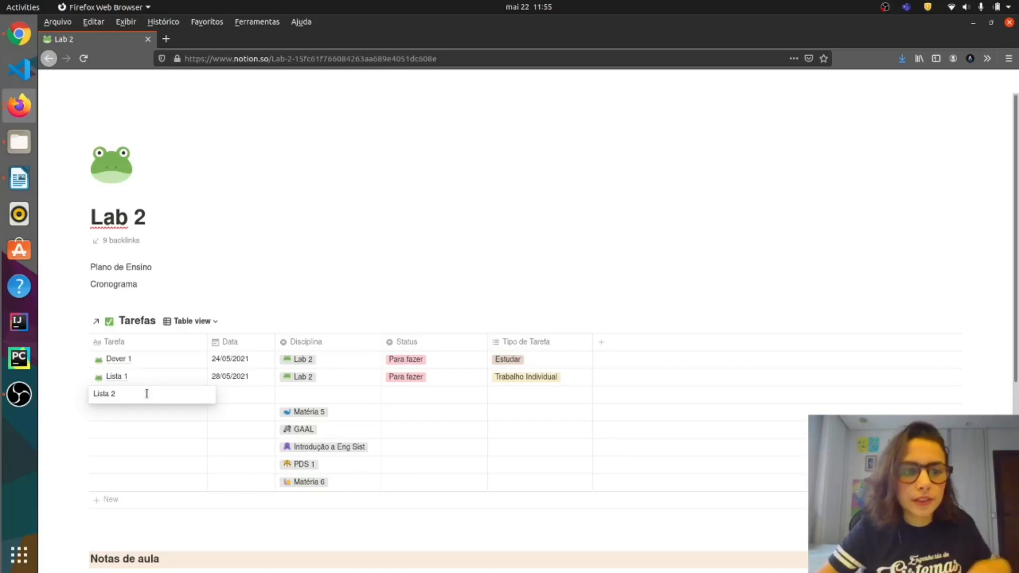
{"action": "left_click", "coordinate": [283, 289]}
{"action": "left_click", "coordinate": [194, 397]}
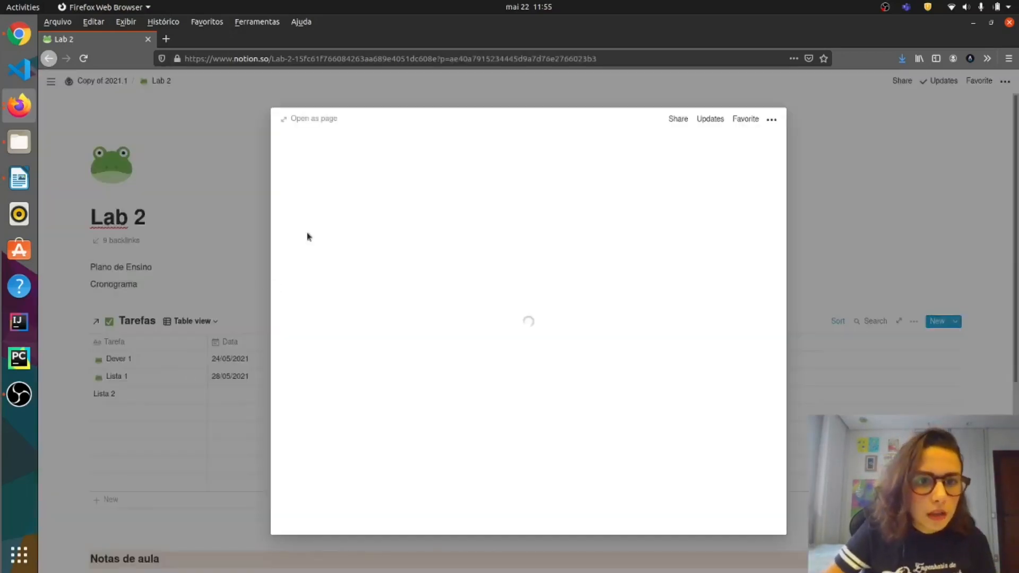
{"action": "left_click", "coordinate": [365, 158]}
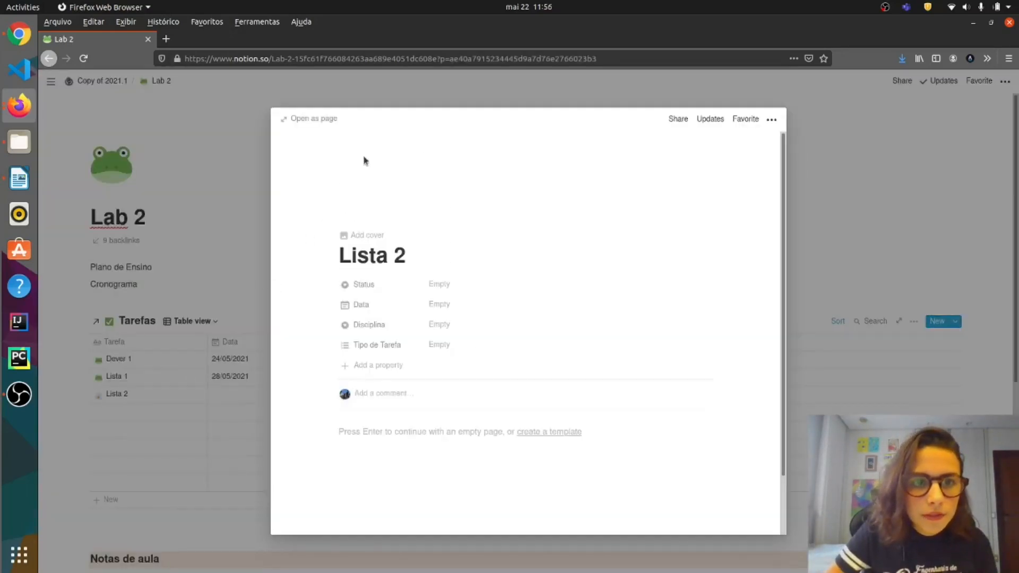
{"action": "left_click", "coordinate": [371, 219]}
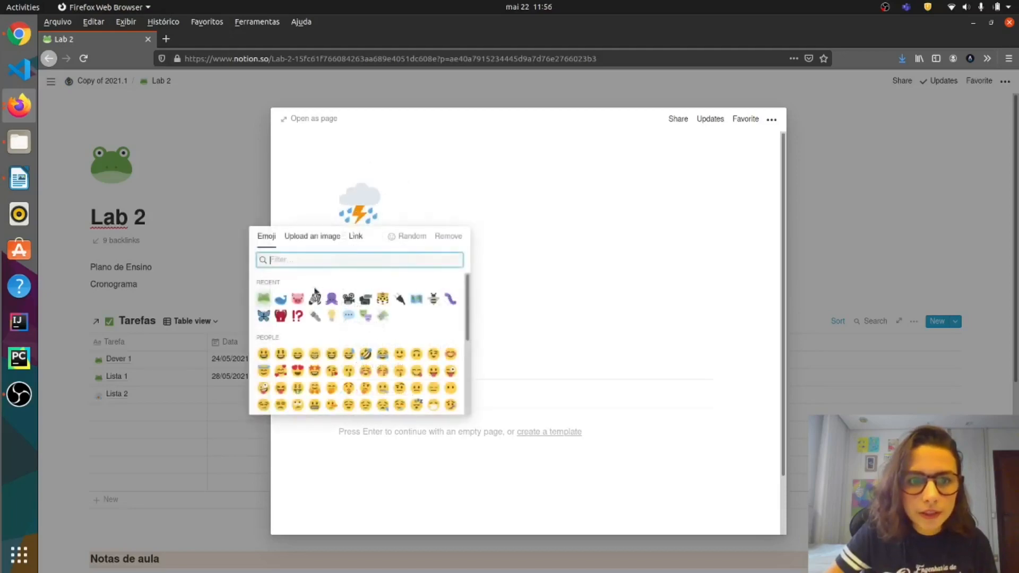
{"action": "left_click", "coordinate": [266, 301]}
{"action": "left_click", "coordinate": [233, 406]}
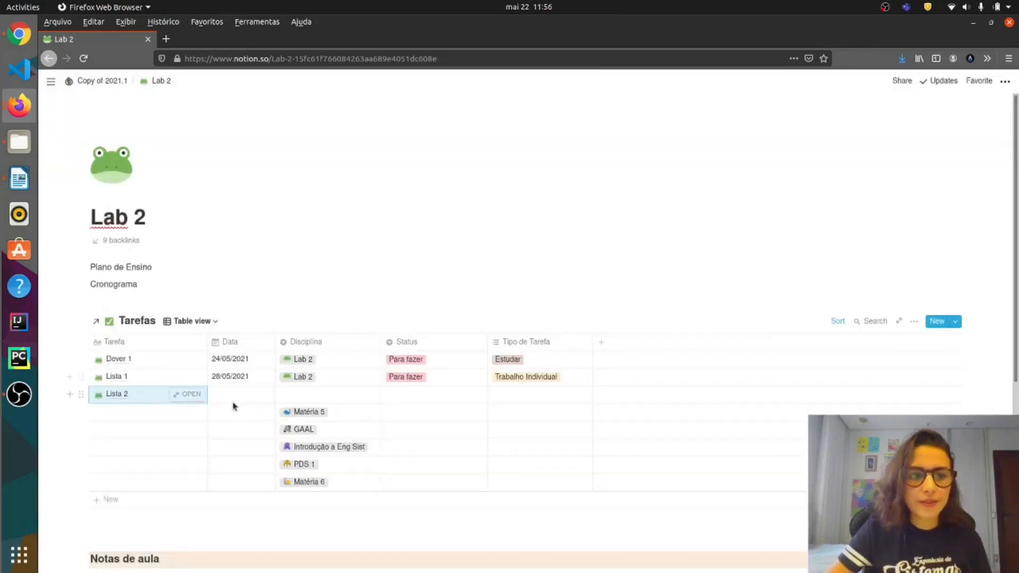
- Set the date of the Lista 2 task to 01/06/2021
{"action": "left_click", "coordinate": [238, 393]}
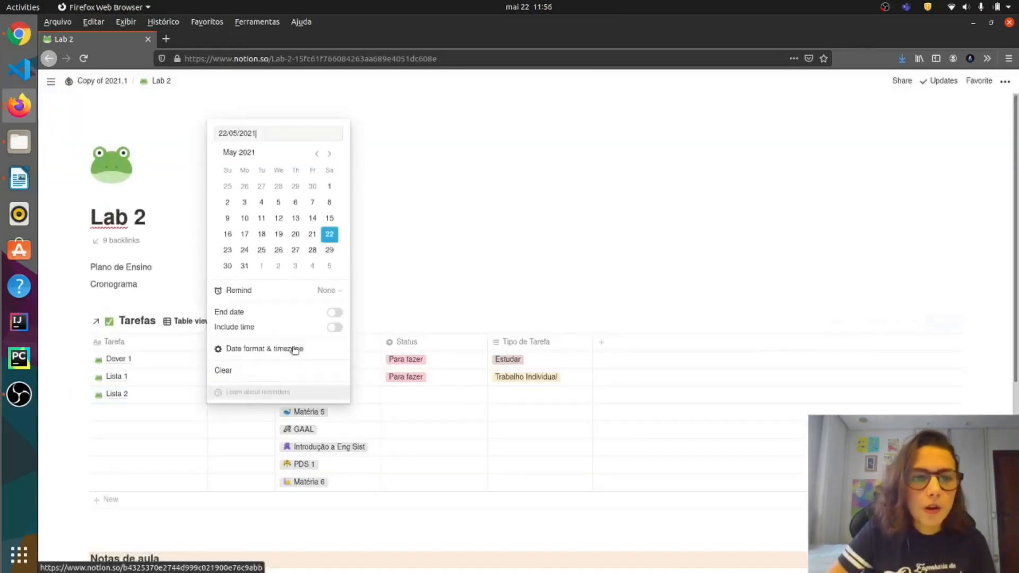
{"action": "left_click", "coordinate": [262, 267]}
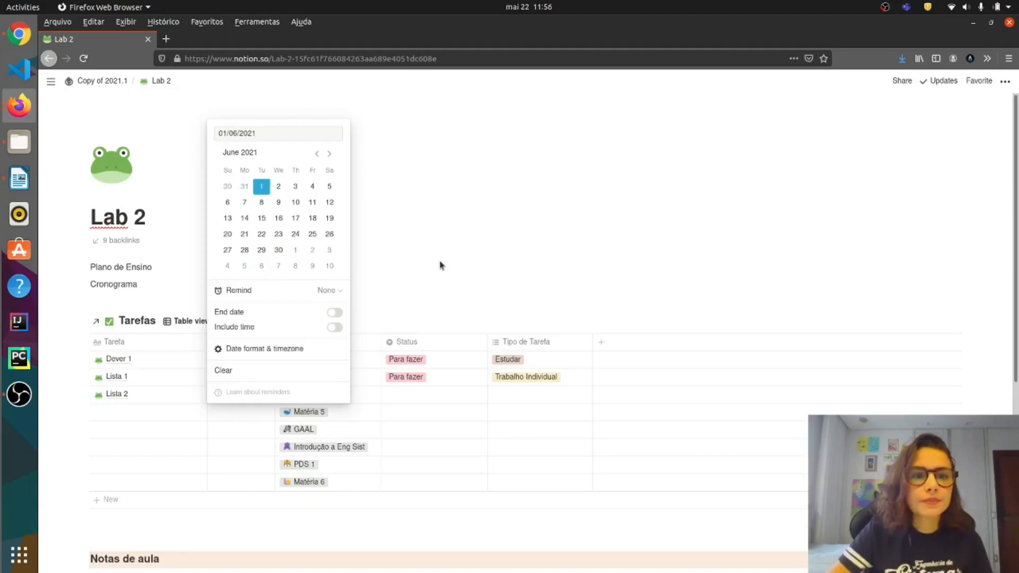
{"action": "left_click", "coordinate": [440, 261]}
- Assign the Lista 2 task to the Lab 2 discipline with the status Para fazer
{"action": "left_click", "coordinate": [327, 395]}
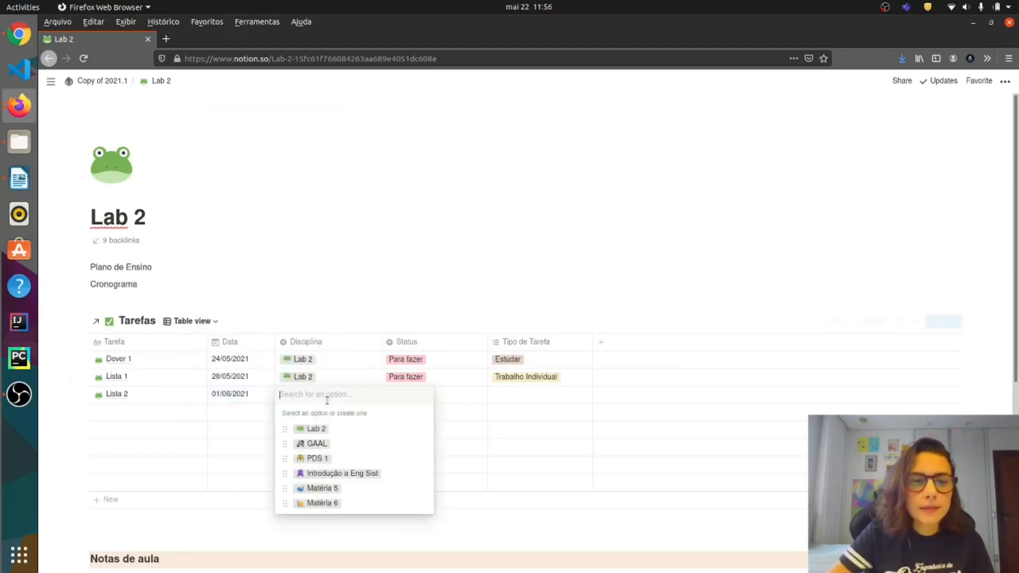
{"action": "left_click", "coordinate": [335, 429]}
{"action": "left_click", "coordinate": [430, 394]}
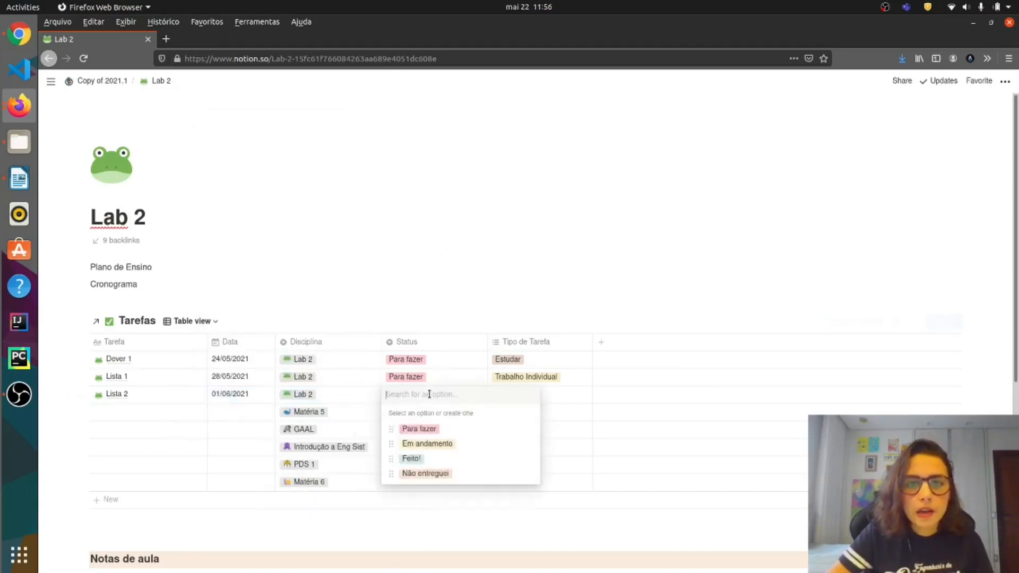
{"action": "left_click", "coordinate": [435, 431]}
- Create a new Tipo de Tarefa option named Teste Online 2 on the Lista 2 task
{"action": "left_click", "coordinate": [541, 394]}
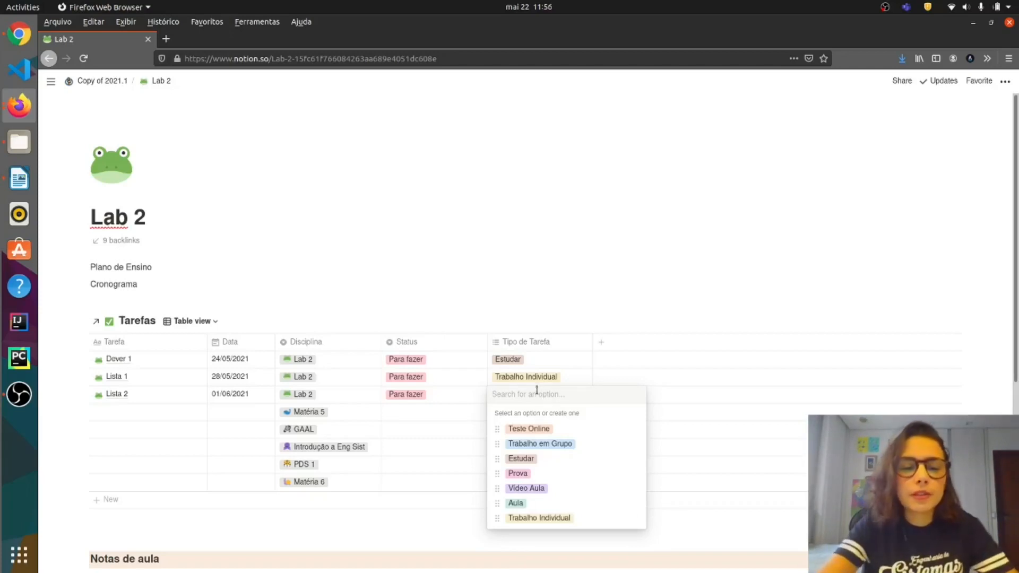
{"action": "type", "text": "Teste"}
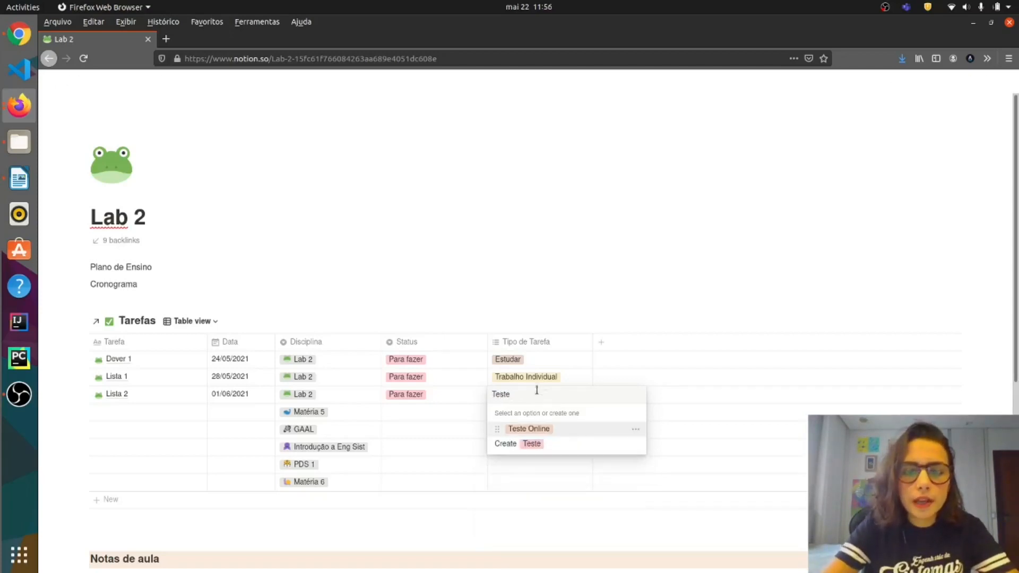
{"action": "type", "text": " Online 2"}
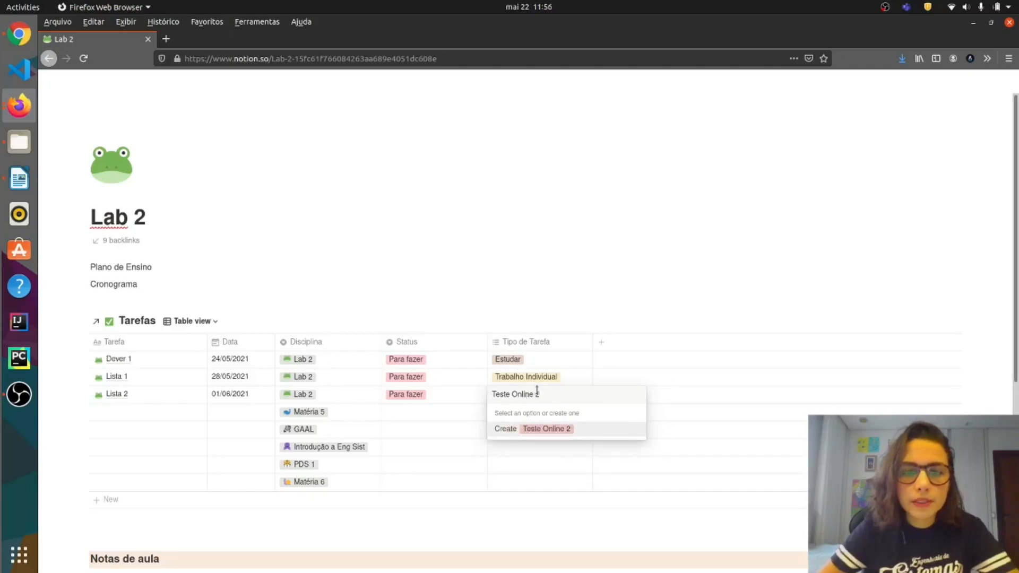
{"action": "key", "text": "Return"}
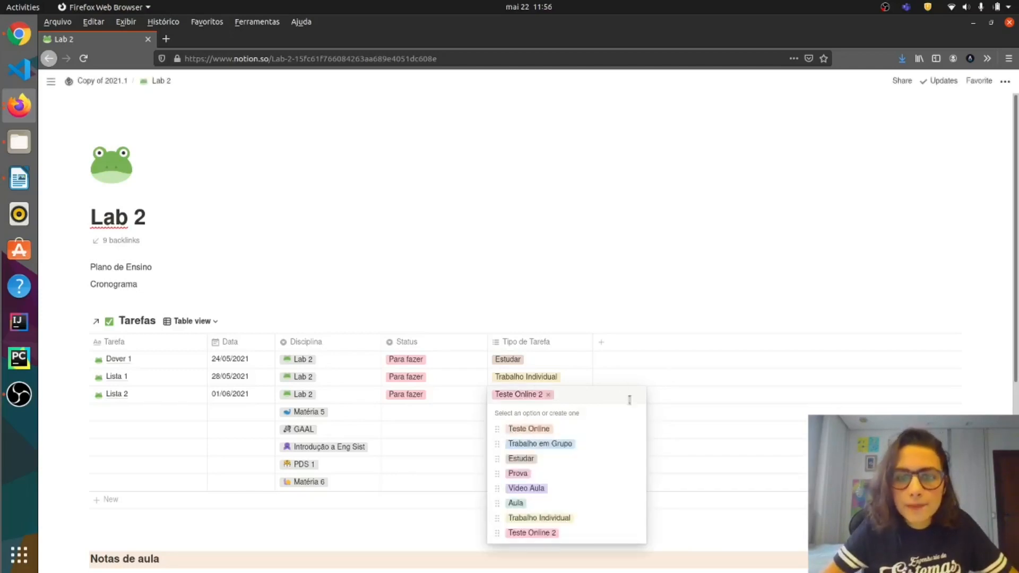
- Delete the Teste Online 2 option from the Tipo de Tarefa property and confirm its removal
{"action": "left_click", "coordinate": [636, 533]}
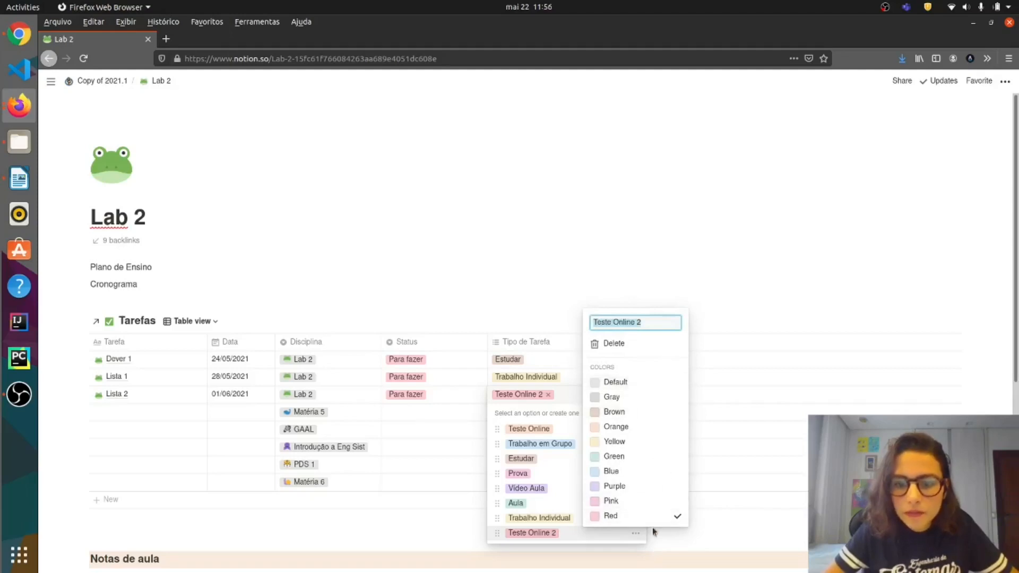
{"action": "left_click", "coordinate": [746, 472]}
{"action": "left_click", "coordinate": [635, 533]}
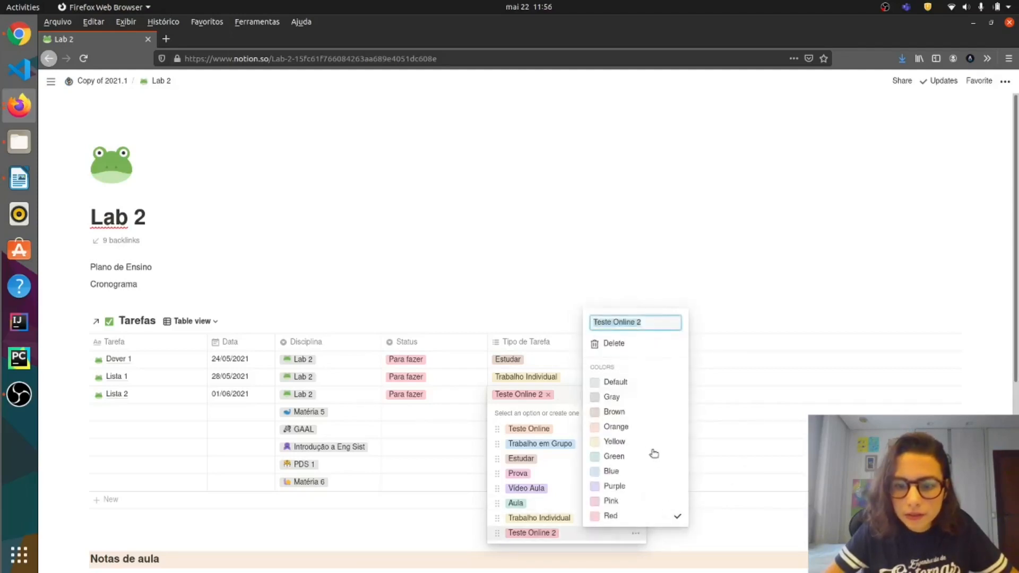
{"action": "left_click", "coordinate": [644, 344]}
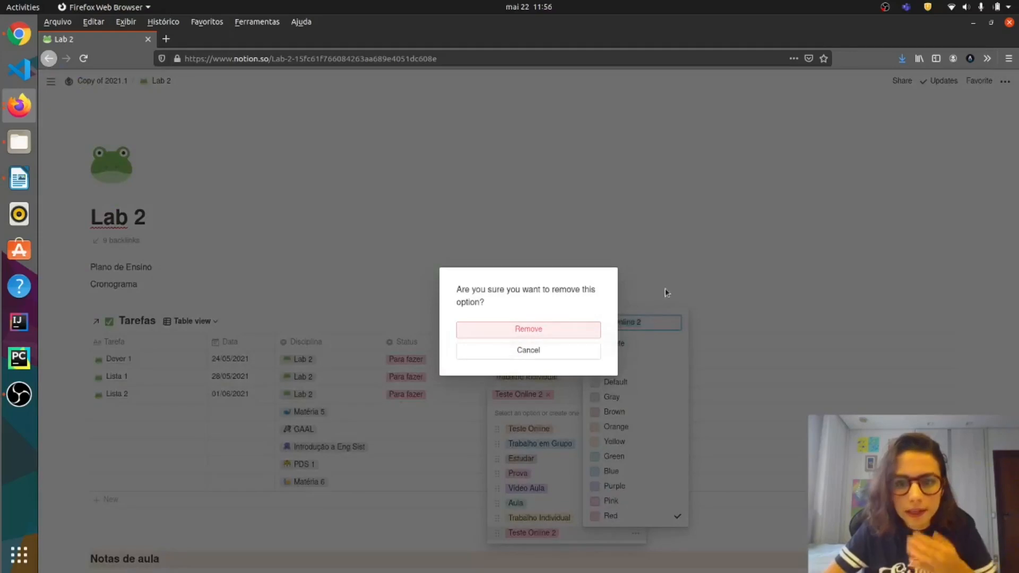
{"action": "left_click", "coordinate": [543, 330]}
{"action": "key", "text": "Escape"}
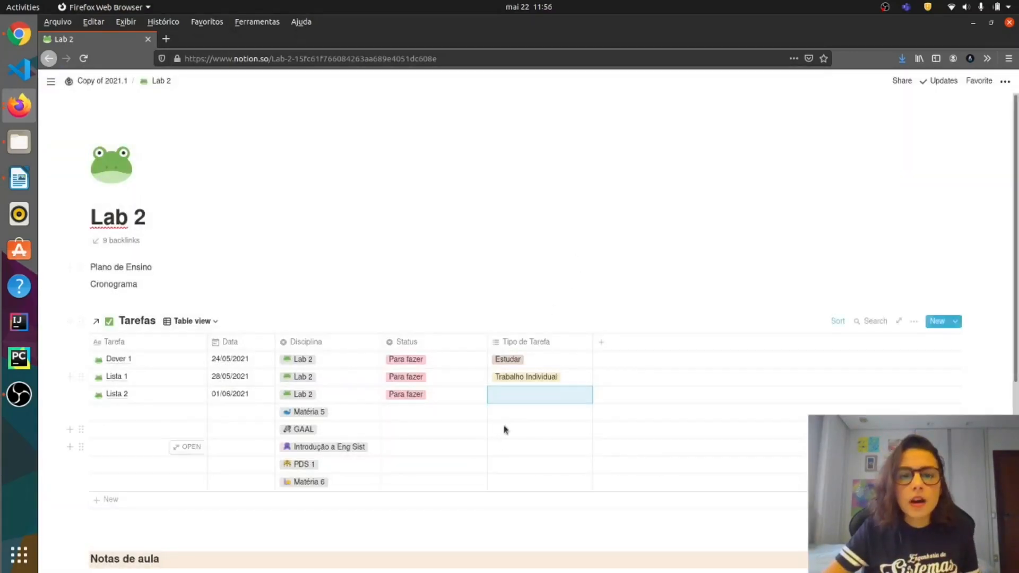
- Set the Tipo de Tarefa of the Lista 2 task to Trabalho Individual
{"action": "left_click", "coordinate": [518, 396]}
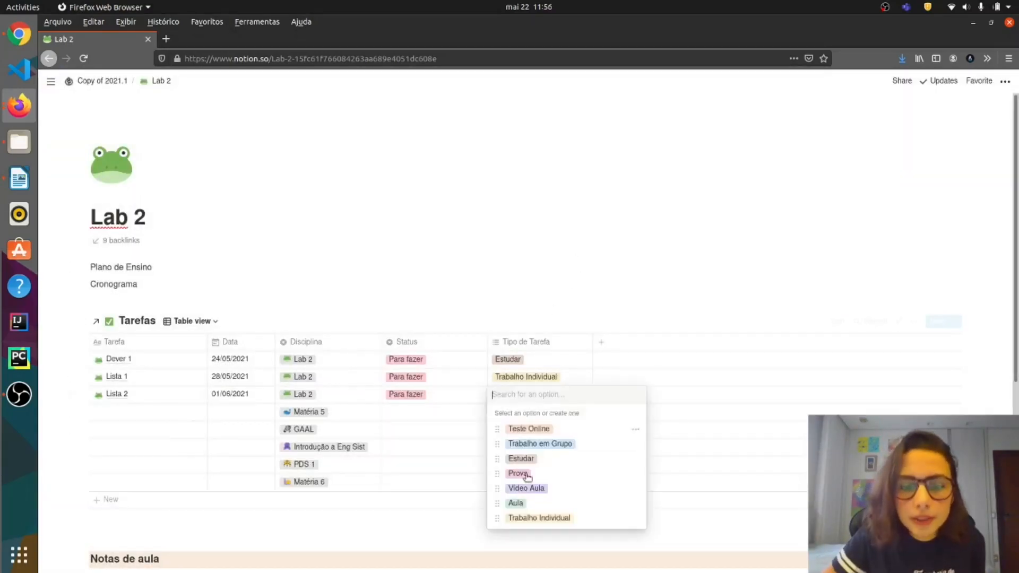
{"action": "left_click", "coordinate": [562, 522]}
{"action": "key", "text": "Escape"}
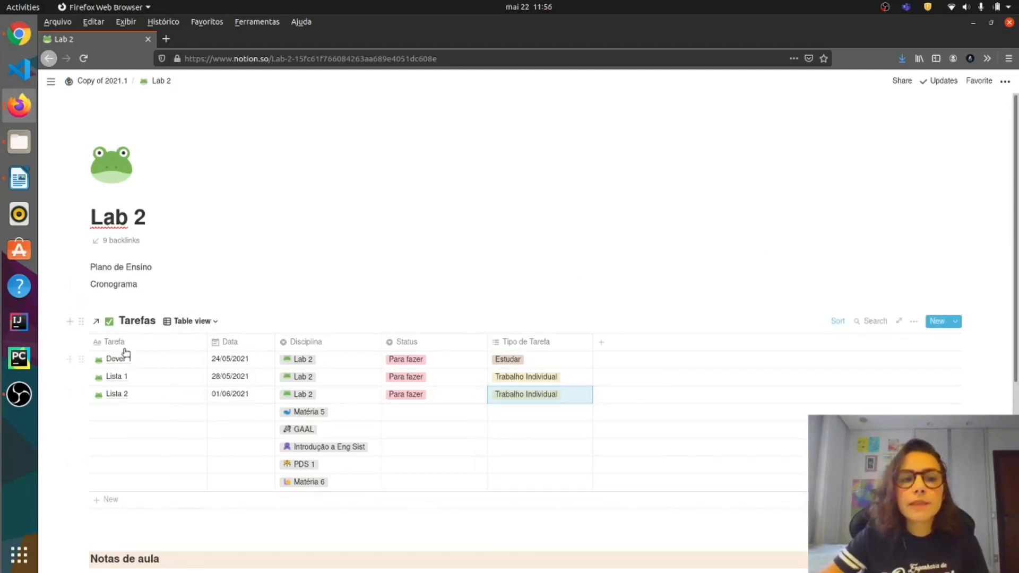
- Filter the Tarefas table on the Lab 2 page to rows where Disciplina is Lab 2
{"action": "left_click", "coordinate": [914, 322]}
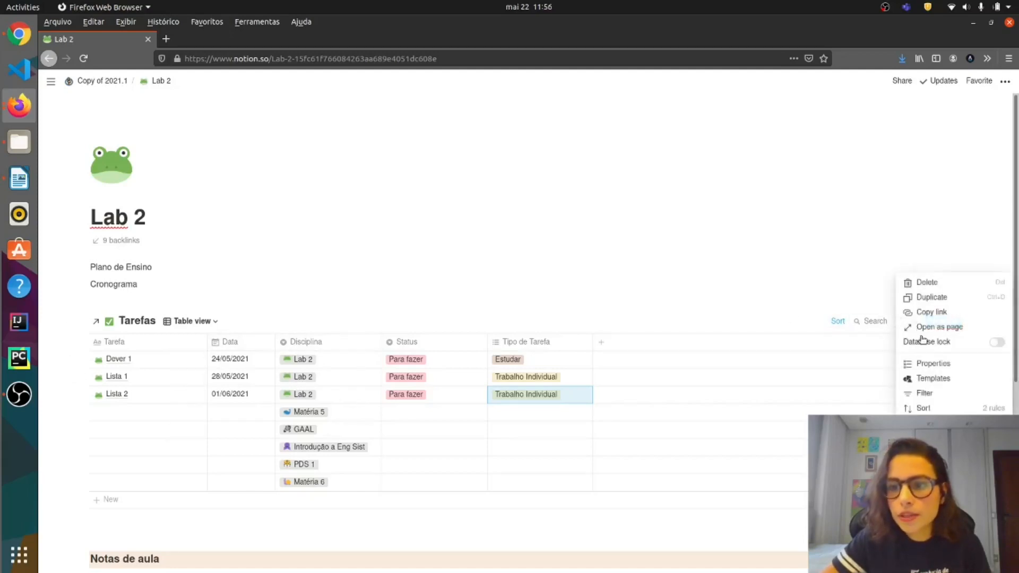
{"action": "left_click", "coordinate": [942, 394]}
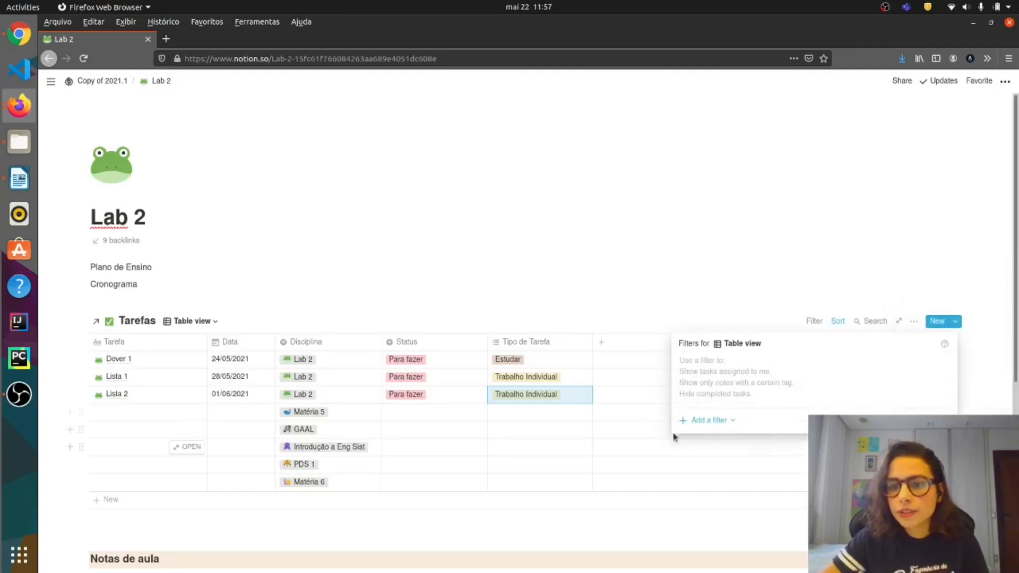
{"action": "left_click", "coordinate": [706, 421]}
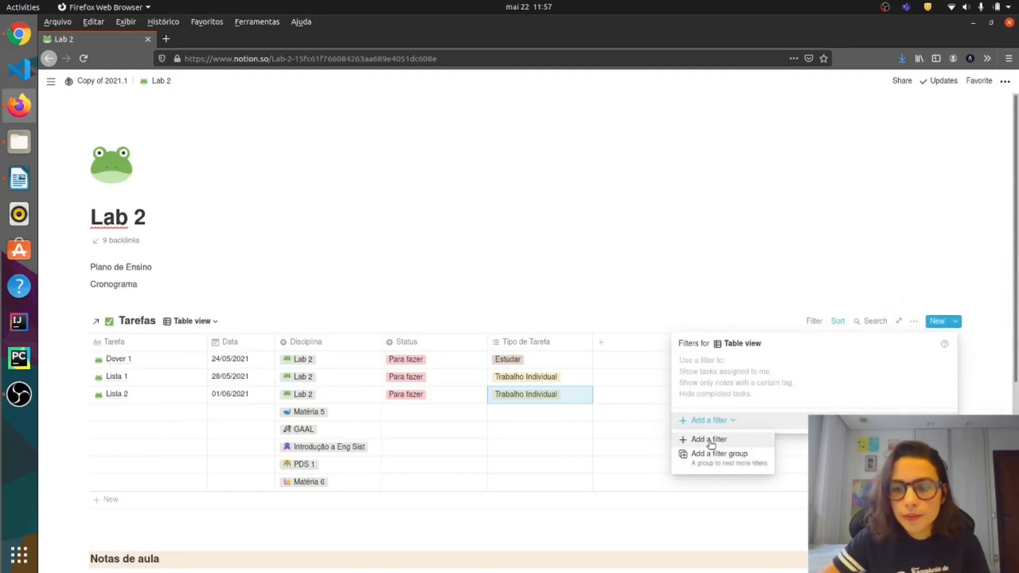
{"action": "left_click", "coordinate": [703, 442]}
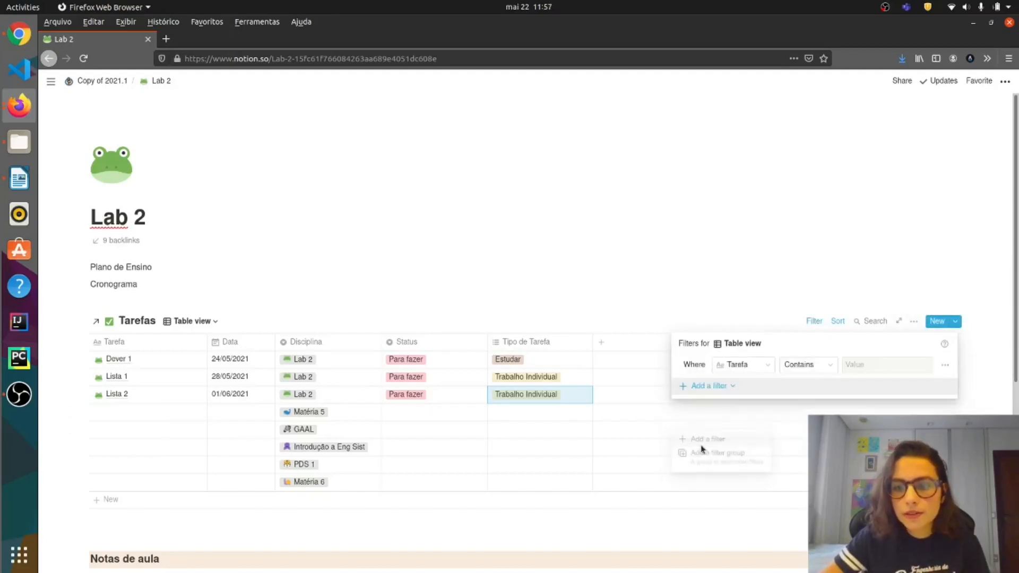
{"action": "left_click", "coordinate": [743, 364]}
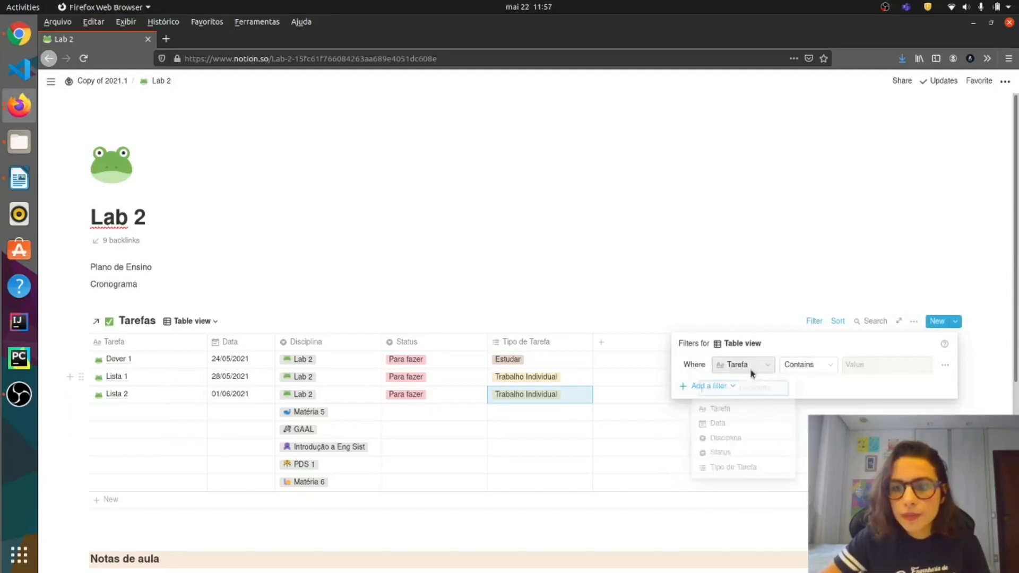
{"action": "left_click", "coordinate": [740, 440]}
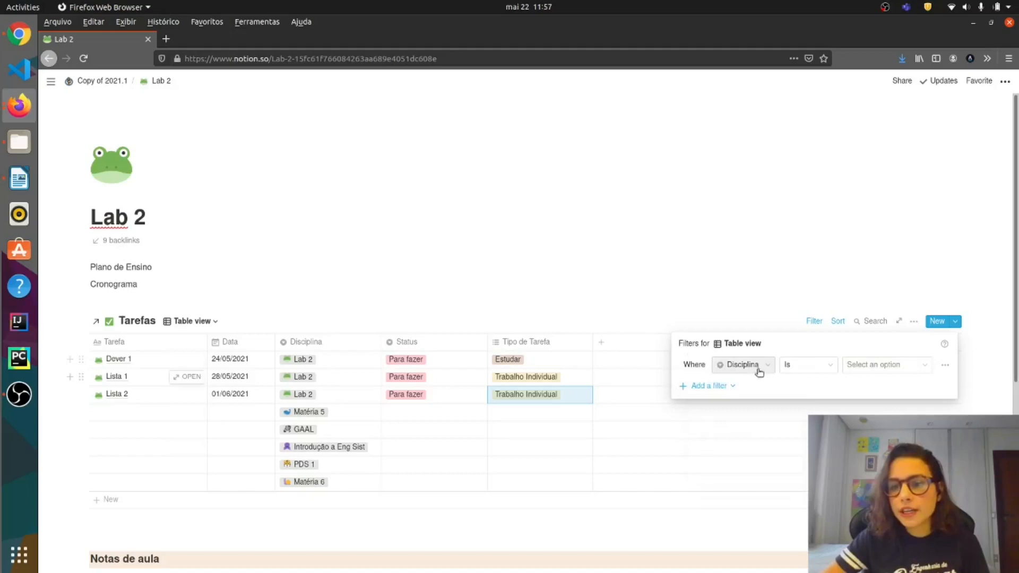
{"action": "left_click", "coordinate": [913, 372]}
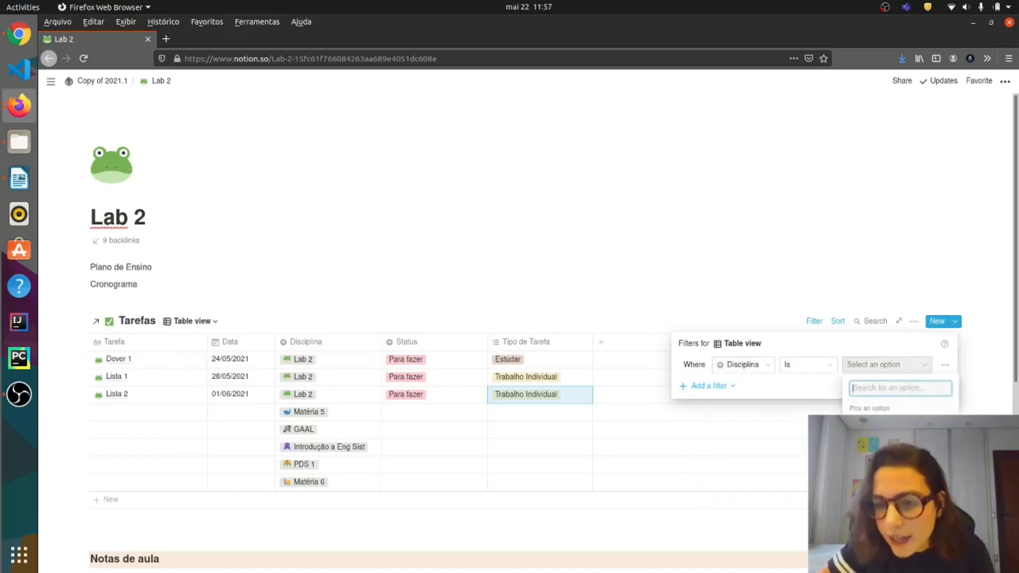
{"action": "left_click", "coordinate": [885, 456]}
{"action": "left_click", "coordinate": [749, 254]}
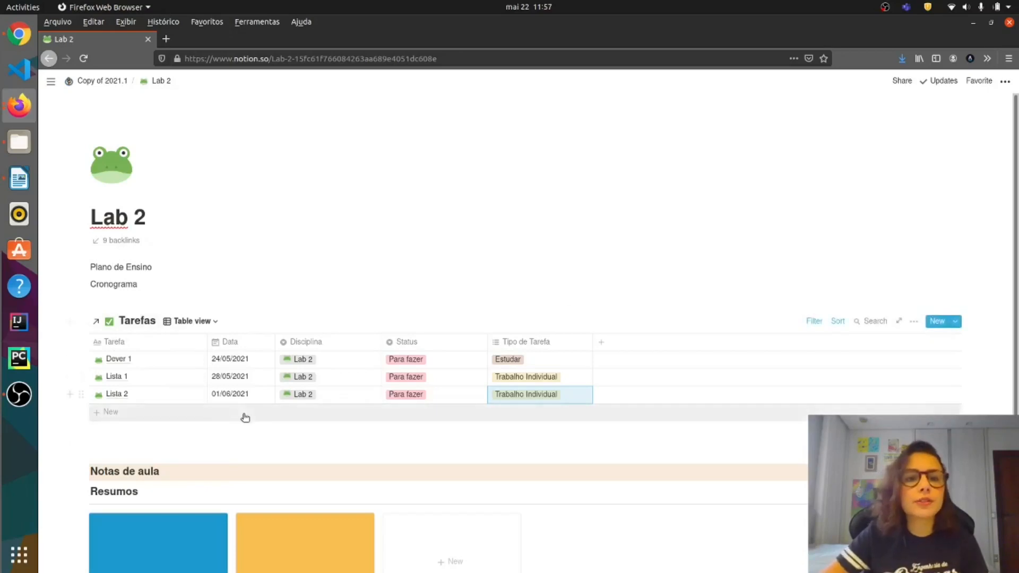
{"action": "scroll", "coordinate": [574, 383], "scroll_direction": "down", "scroll_amount": 3}
{"action": "scroll", "coordinate": [547, 393], "scroll_direction": "up", "scroll_amount": 3}
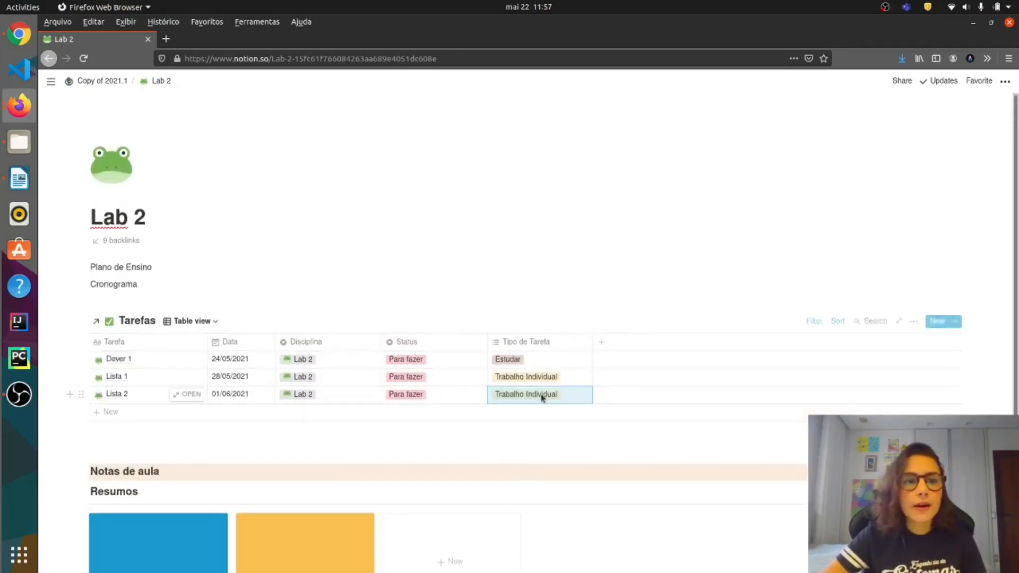
- Return to the Copy of 2021.1 page and set the Status of the Dever 1 calendar task to Feito!
{"action": "left_click", "coordinate": [94, 83]}
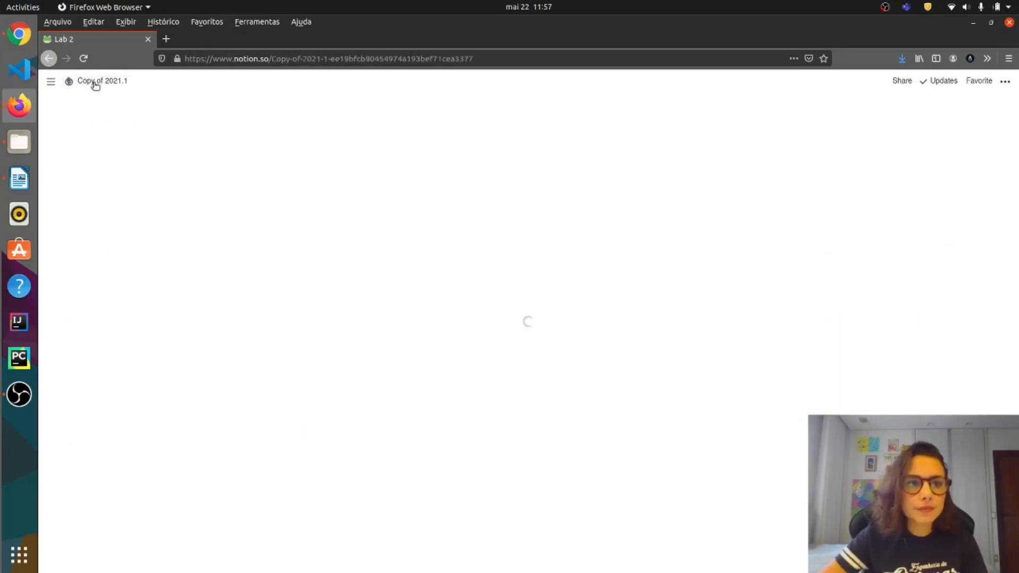
{"action": "scroll", "coordinate": [568, 445], "scroll_direction": "down", "scroll_amount": 6}
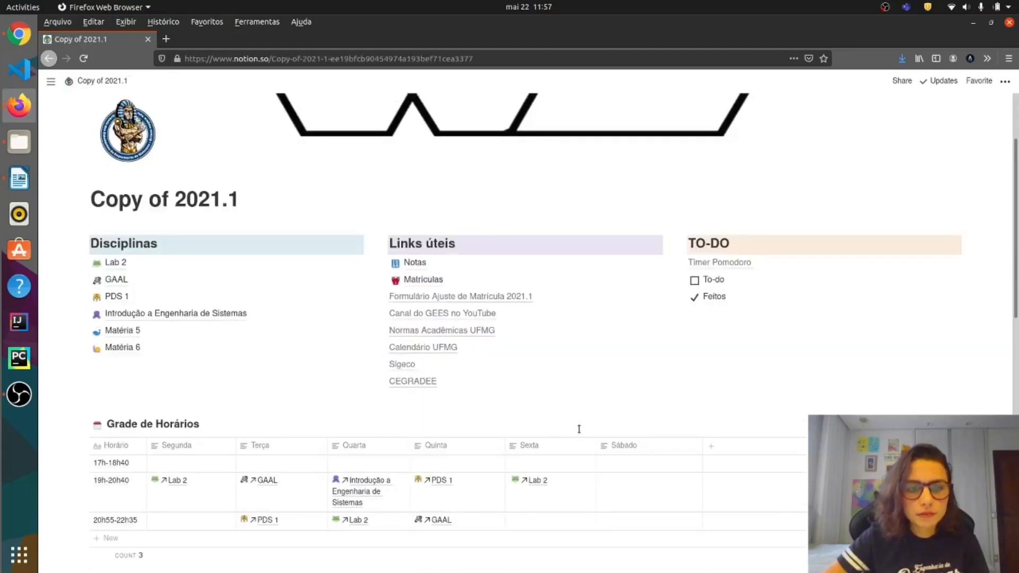
{"action": "scroll", "coordinate": [579, 429], "scroll_direction": "down", "scroll_amount": 6}
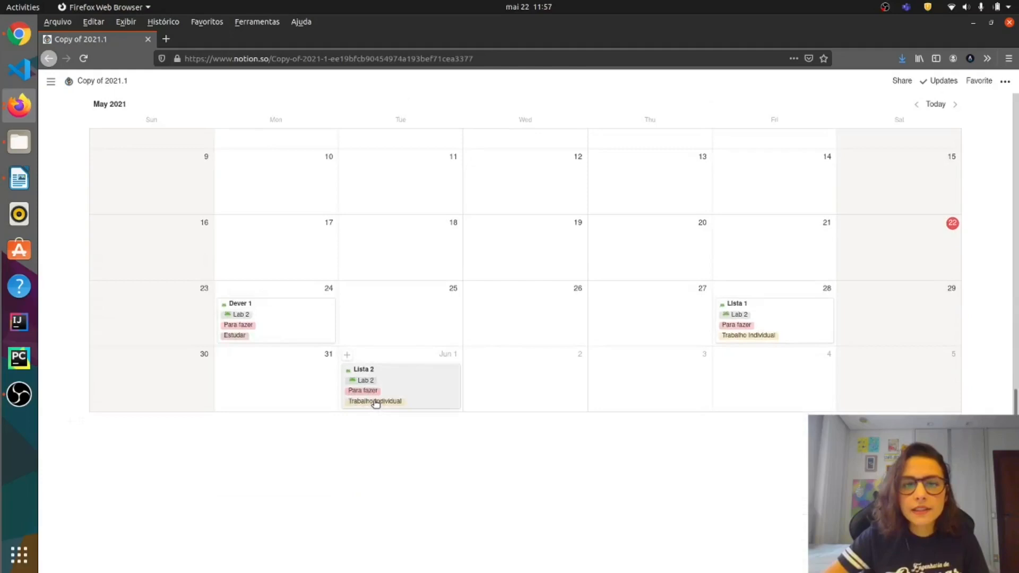
{"action": "scroll", "coordinate": [864, 296], "scroll_direction": "up", "scroll_amount": 3}
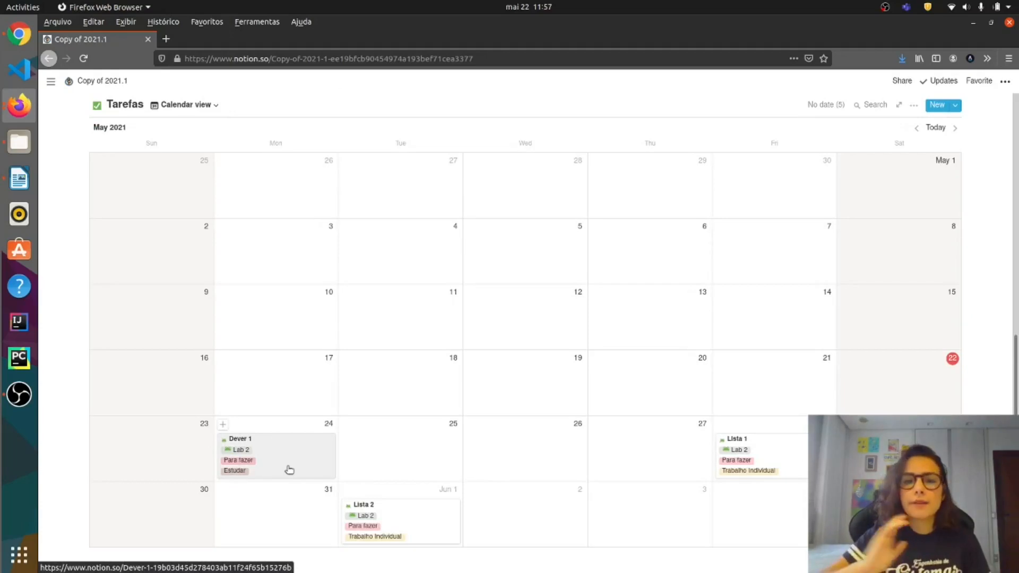
{"action": "left_click", "coordinate": [271, 453]}
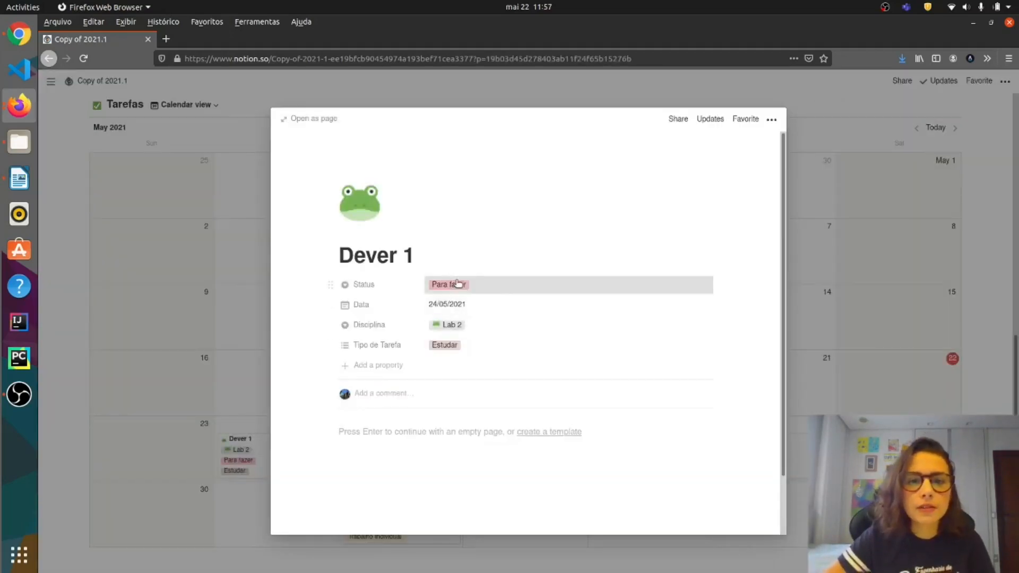
{"action": "left_click", "coordinate": [457, 283]}
{"action": "left_click", "coordinate": [480, 352]}
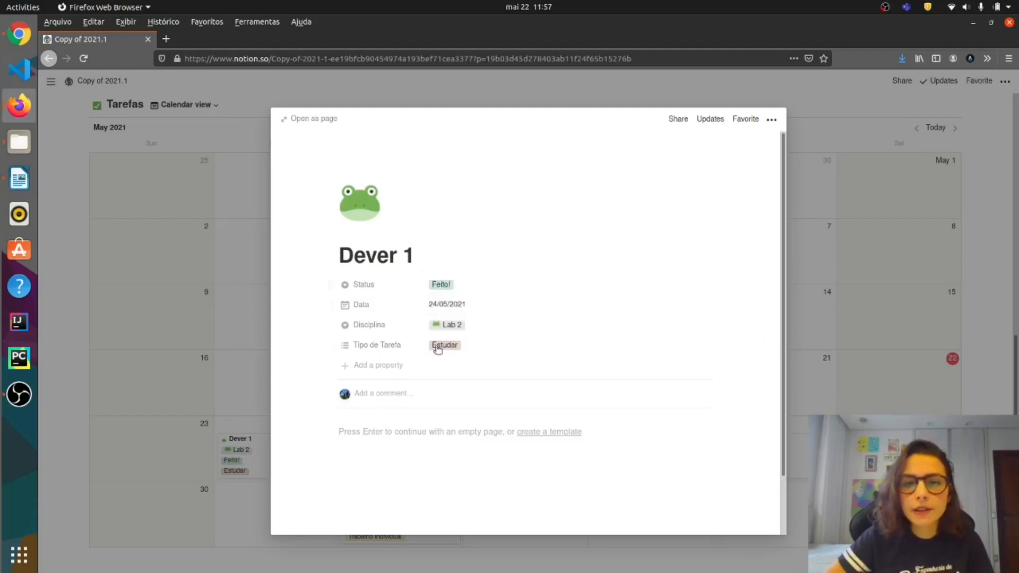
{"action": "left_click", "coordinate": [861, 330]}
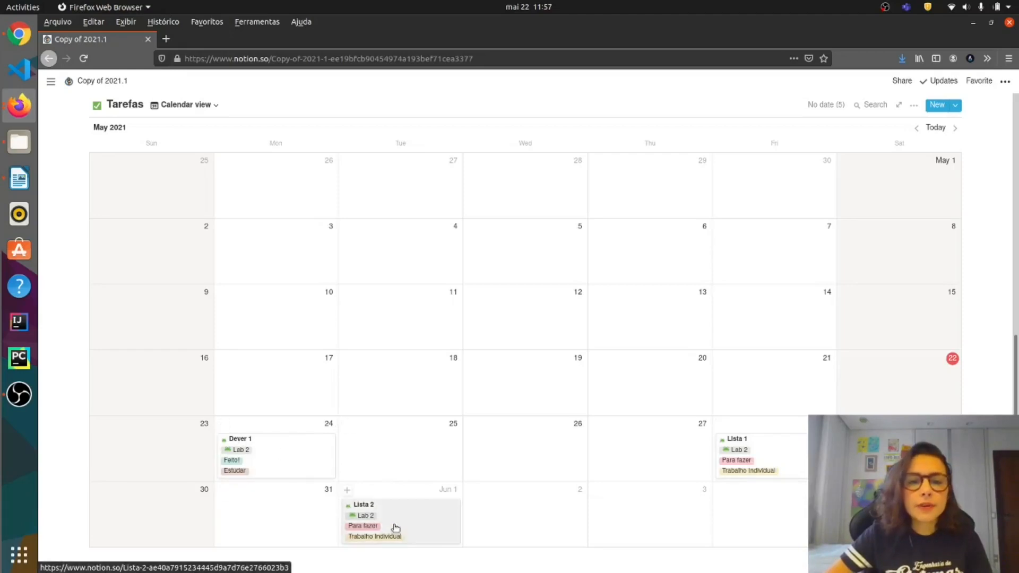
- Move the Lista 2 task from June 1 to June 2 in the Tarefas calendar
{"action": "left_click_drag", "start_coordinate": [395, 536], "coordinate": [510, 524]}
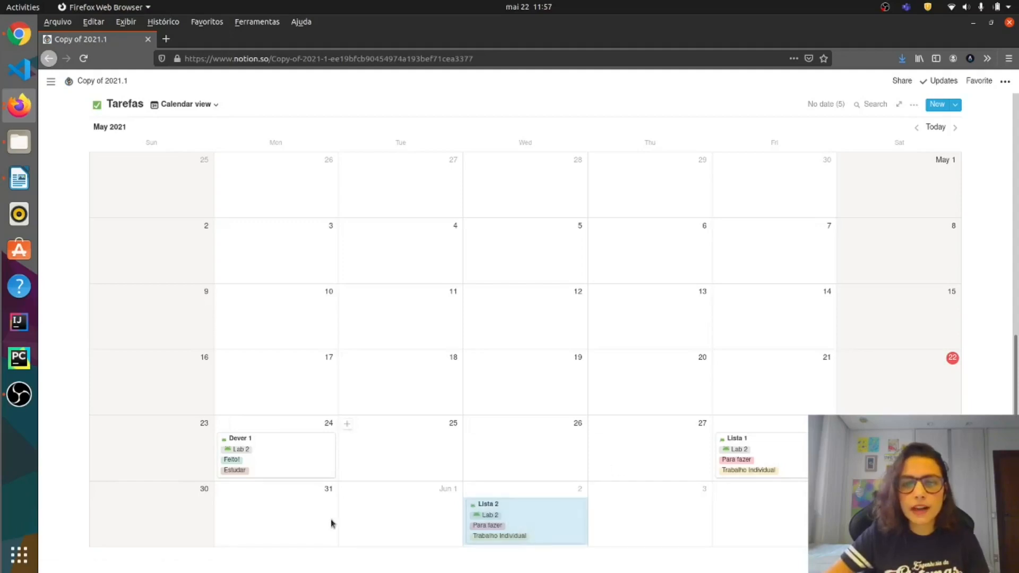
{"action": "scroll", "coordinate": [663, 447], "scroll_direction": "down", "scroll_amount": 3}
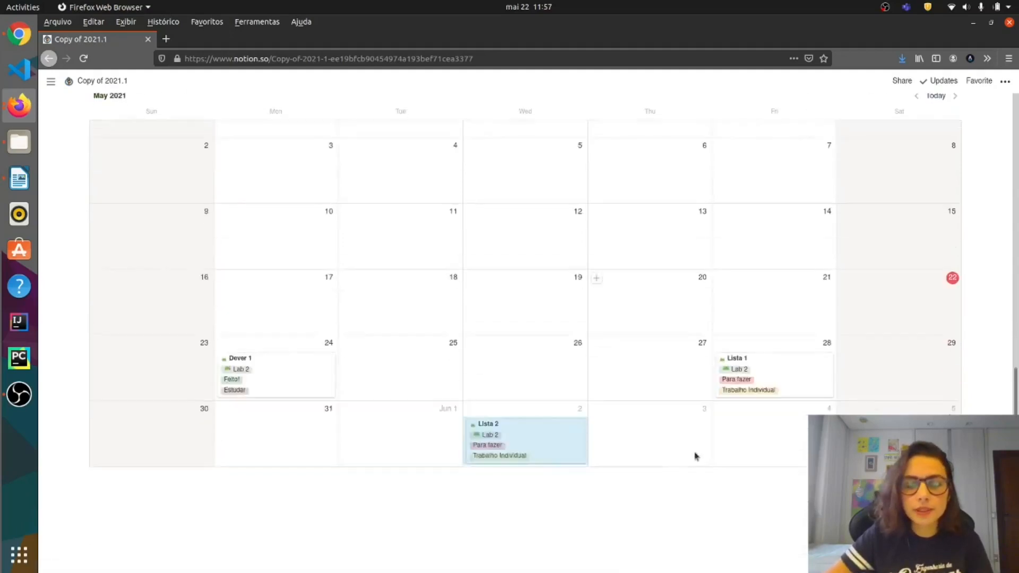
{"action": "scroll", "coordinate": [996, 403], "scroll_direction": "up", "scroll_amount": 3}
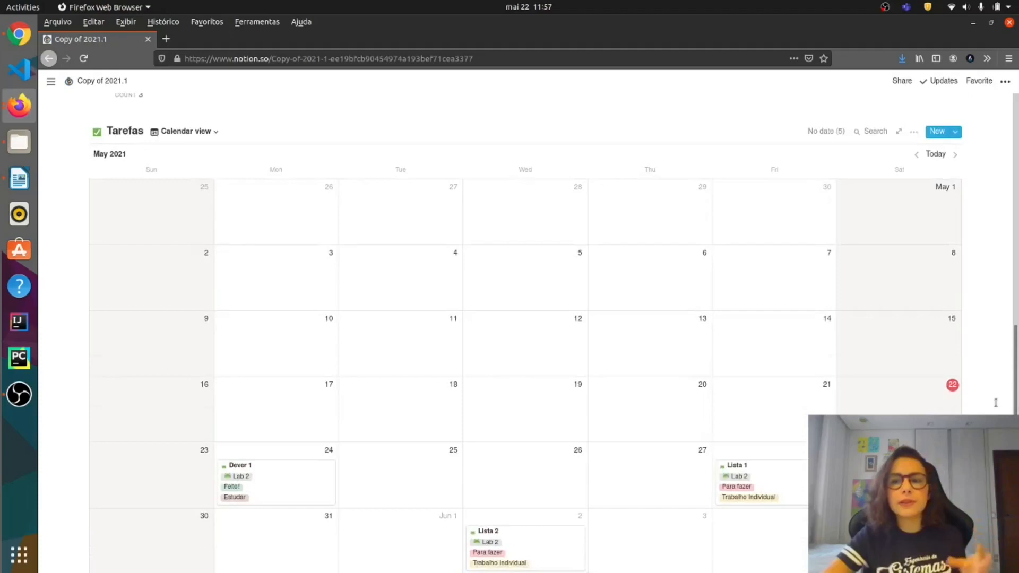
{"action": "scroll", "coordinate": [379, 232], "scroll_direction": "down", "scroll_amount": 2}
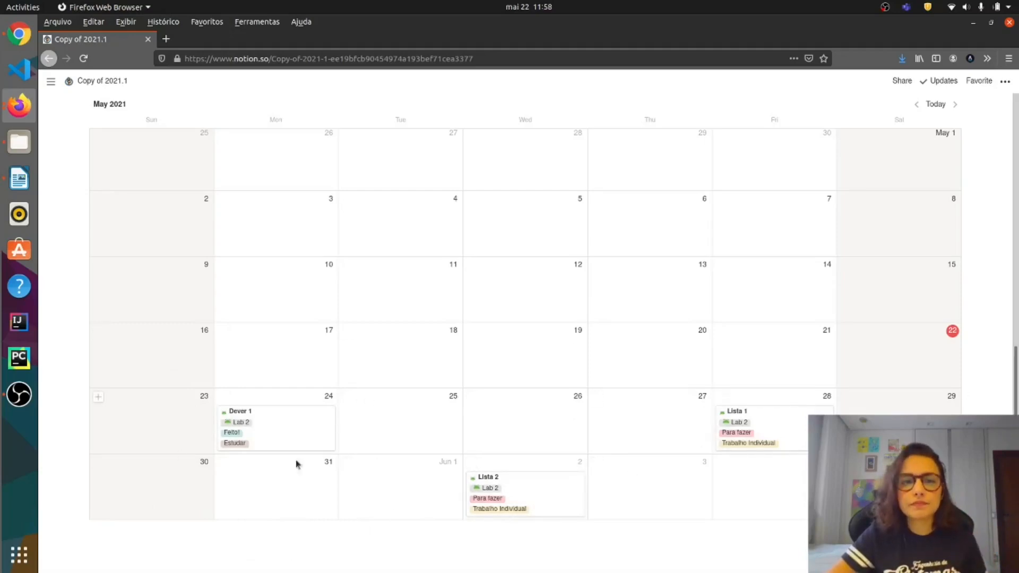
- Rename the Copy of 2021.1 page as 2021.1 followed by a hyphen and the student's first name
{"action": "scroll", "coordinate": [1005, 150], "scroll_direction": "up", "scroll_amount": 10}
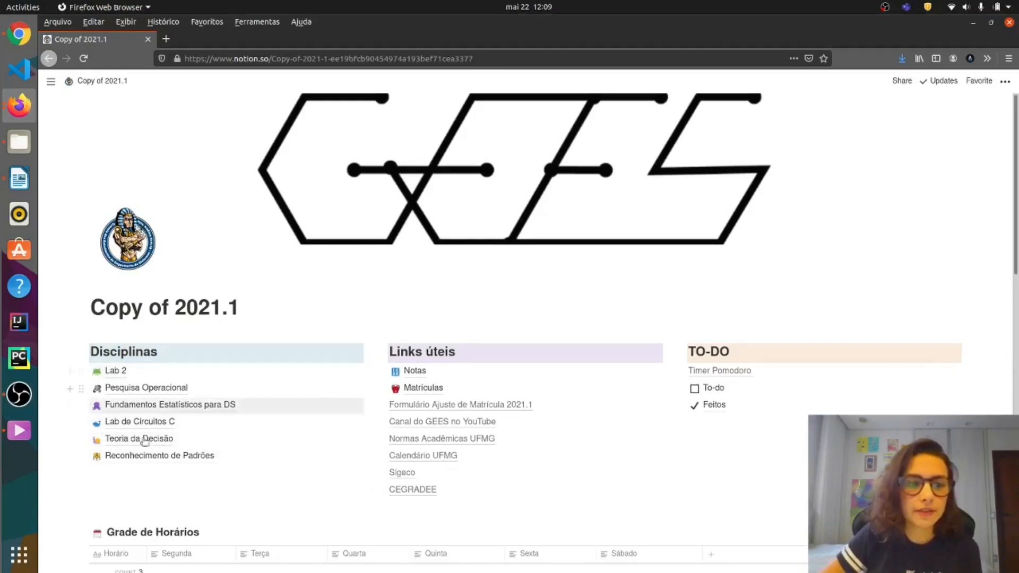
{"action": "left_click", "coordinate": [176, 312]}
{"action": "key", "text": "BackSpace"}
{"action": "key", "text": "BackSpace"}
{"action": "key", "text": "BackSpace"}
{"action": "key", "text": "BackSpace"}
{"action": "key", "text": "BackSpace"}
{"action": "key", "text": "BackSpace"}
{"action": "key", "text": "BackSpace"}
{"action": "key", "text": "BackSpace"}
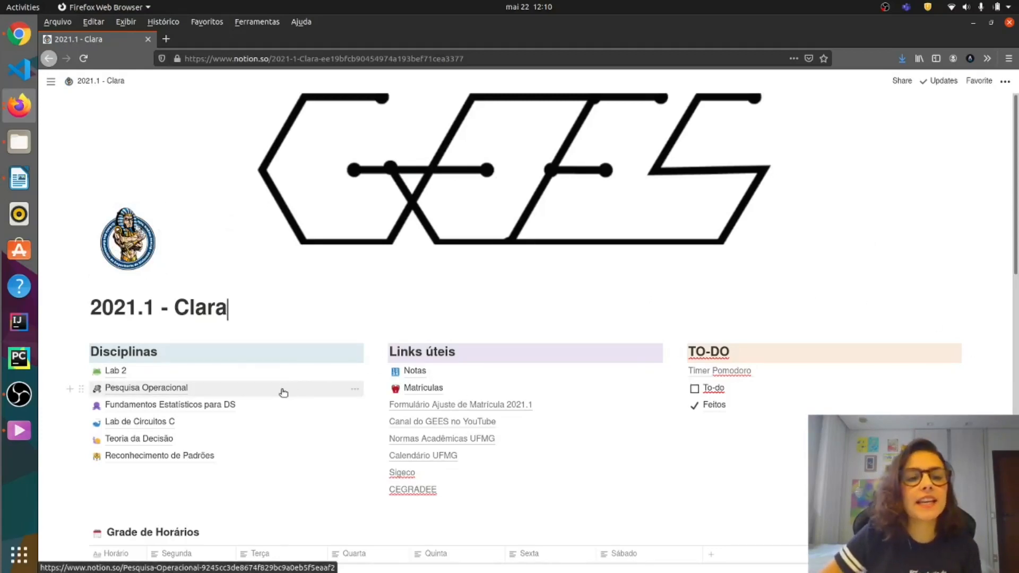
- Open the Lab 2 page from its Segunda 19h-20h40 link in Grade de Horários, view it, and return to the semester page
{"action": "scroll", "coordinate": [177, 418], "scroll_direction": "down", "scroll_amount": 3}
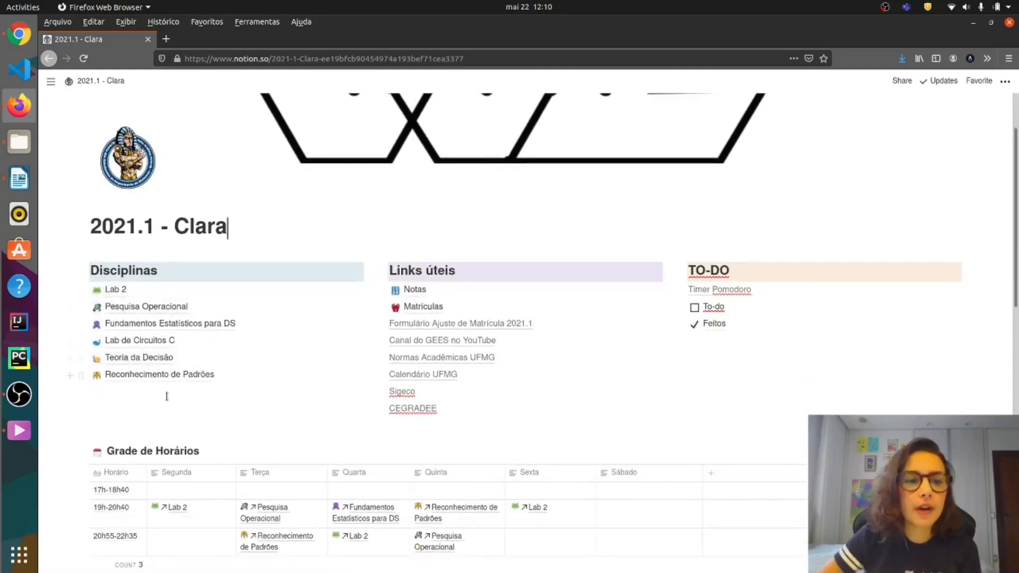
{"action": "scroll", "coordinate": [277, 397], "scroll_direction": "down", "scroll_amount": 3}
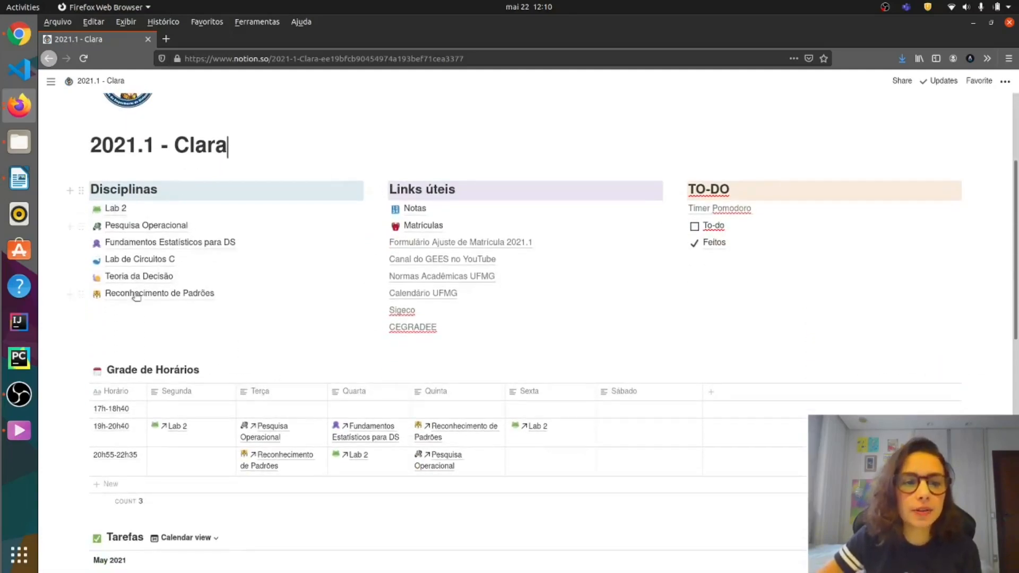
{"action": "left_click", "coordinate": [212, 433]}
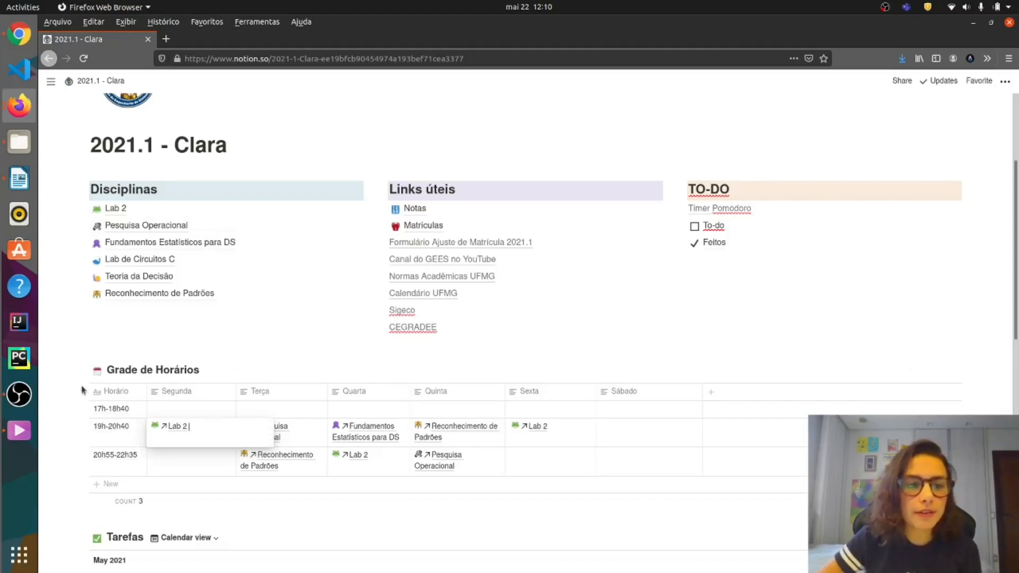
{"action": "left_click", "coordinate": [128, 439]}
{"action": "left_click", "coordinate": [178, 433]}
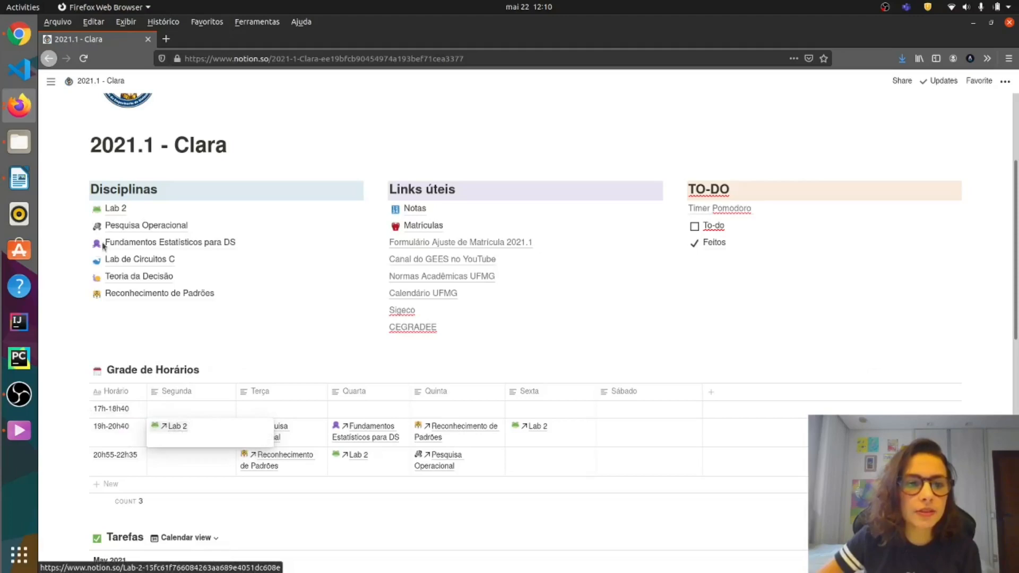
{"action": "left_click", "coordinate": [178, 427]}
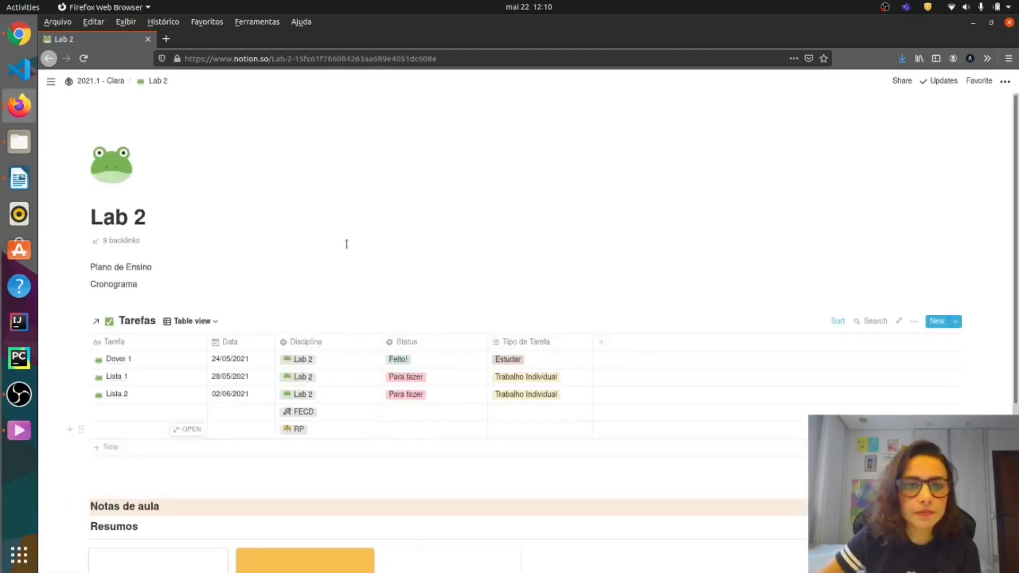
{"action": "scroll", "coordinate": [350, 475], "scroll_direction": "down", "scroll_amount": 3}
{"action": "scroll", "coordinate": [446, 509], "scroll_direction": "up", "scroll_amount": 3}
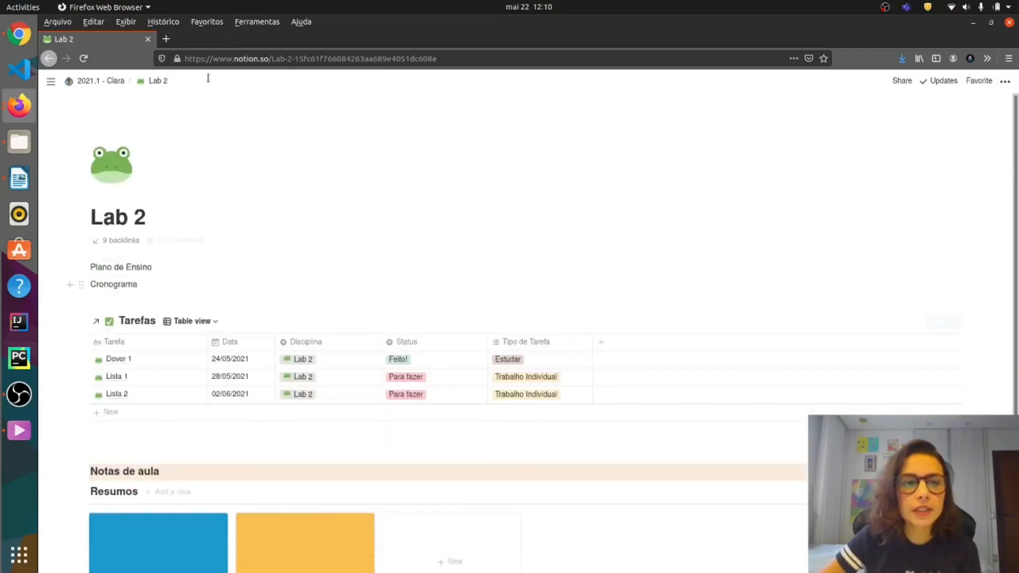
{"action": "left_click", "coordinate": [82, 82]}
- Insert a link to the Lab 2 page in the Segunda 20h55-22h35 cell of Grade de Horários
{"action": "scroll", "coordinate": [271, 440], "scroll_direction": "down", "scroll_amount": 3}
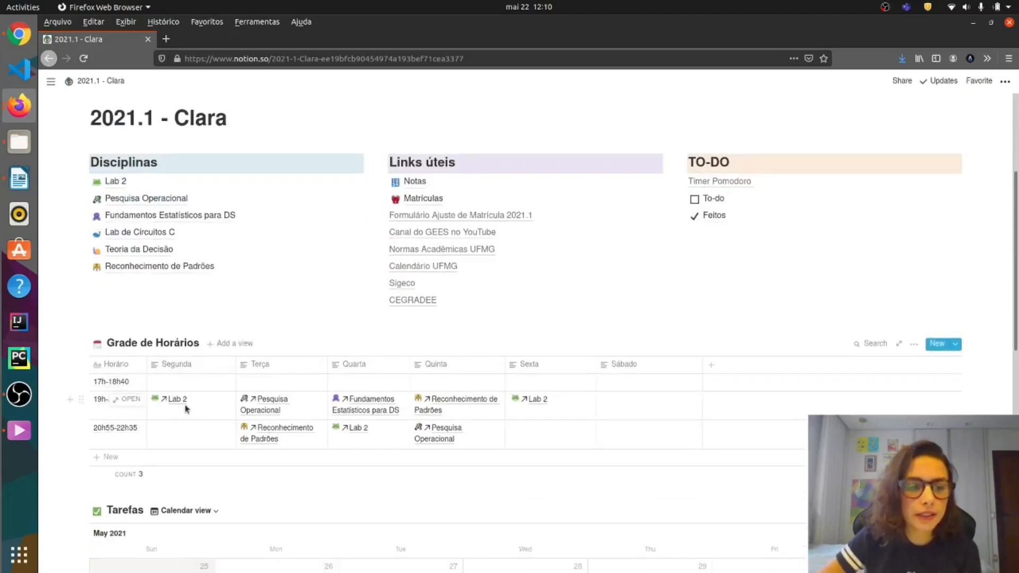
{"action": "left_click", "coordinate": [187, 438]}
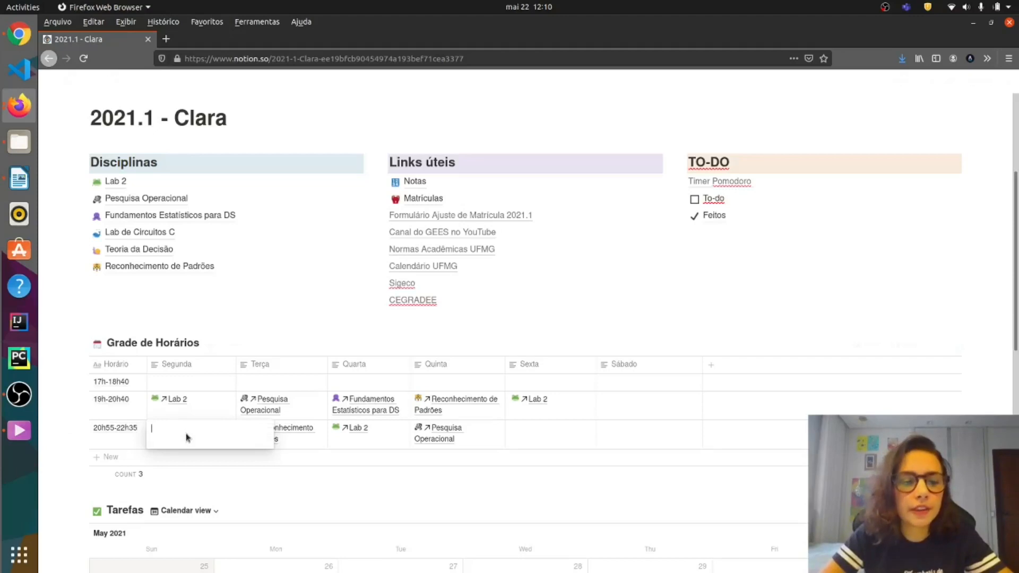
{"action": "type", "text": "@la"}
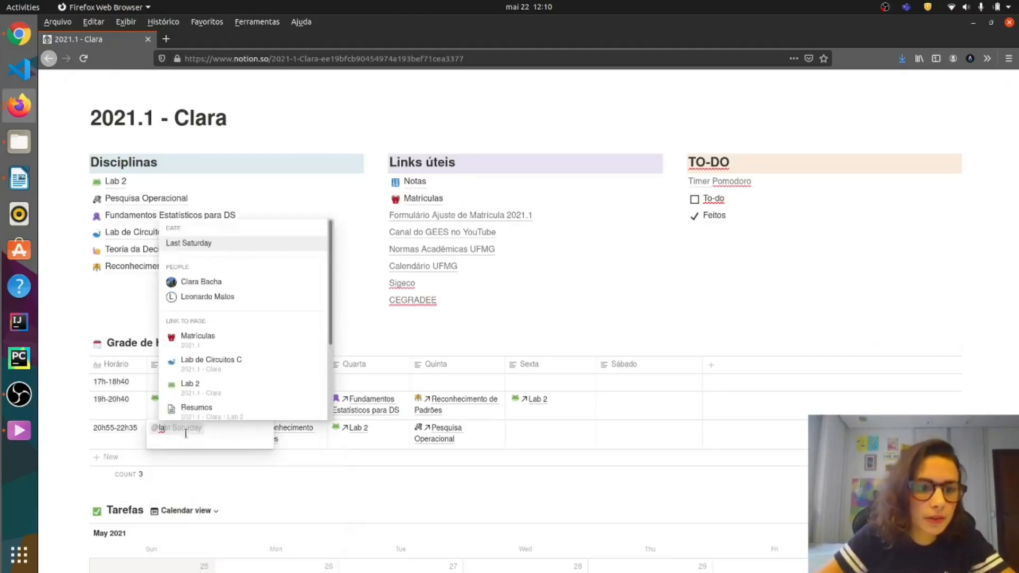
{"action": "left_click", "coordinate": [212, 395]}
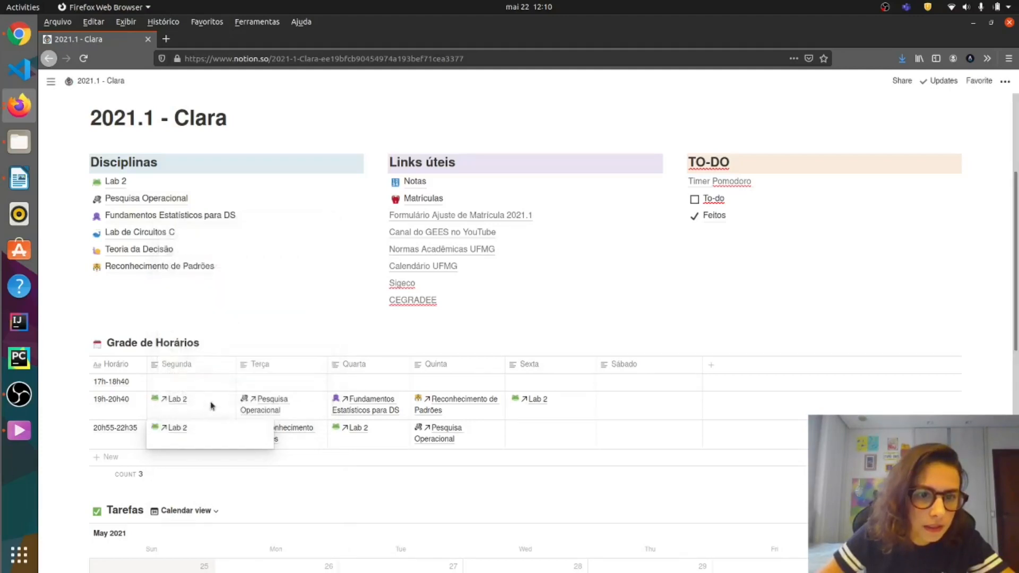
{"action": "key", "text": "Escape"}
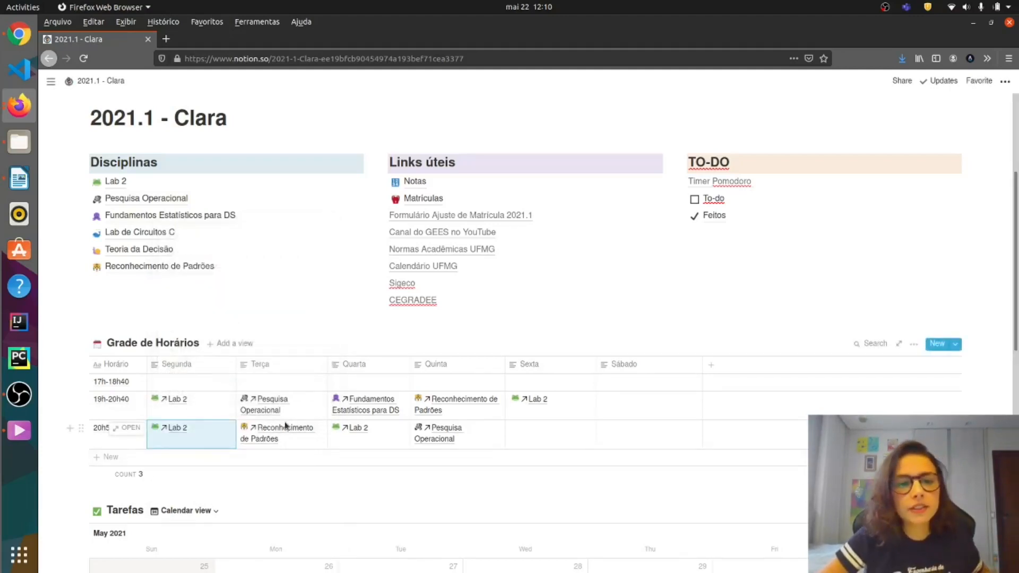
- Replace the Terça 19h-20h40 entry in Grade de Horários with a link to the Lab de Circuitos C page
{"action": "left_click", "coordinate": [301, 416]}
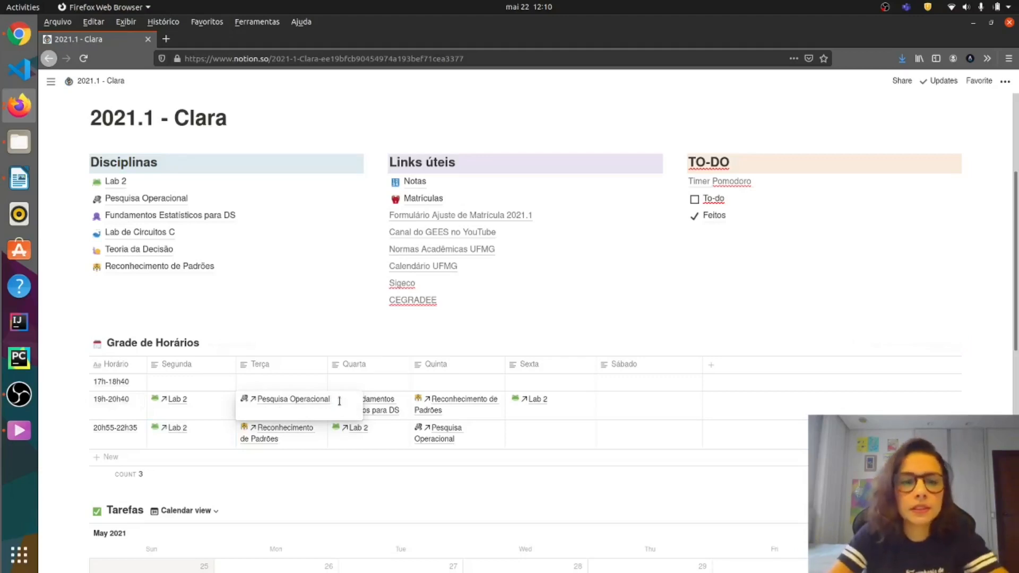
{"action": "key", "text": "BackSpace"}
{"action": "key", "text": "BackSpace"}
{"action": "type", "text": "@"}
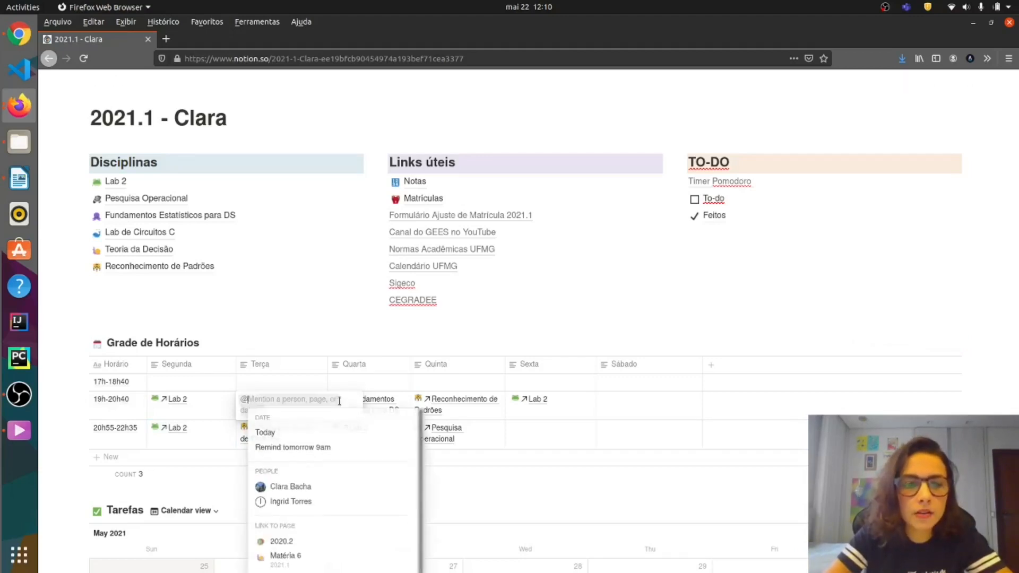
{"action": "type", "text": "lab"}
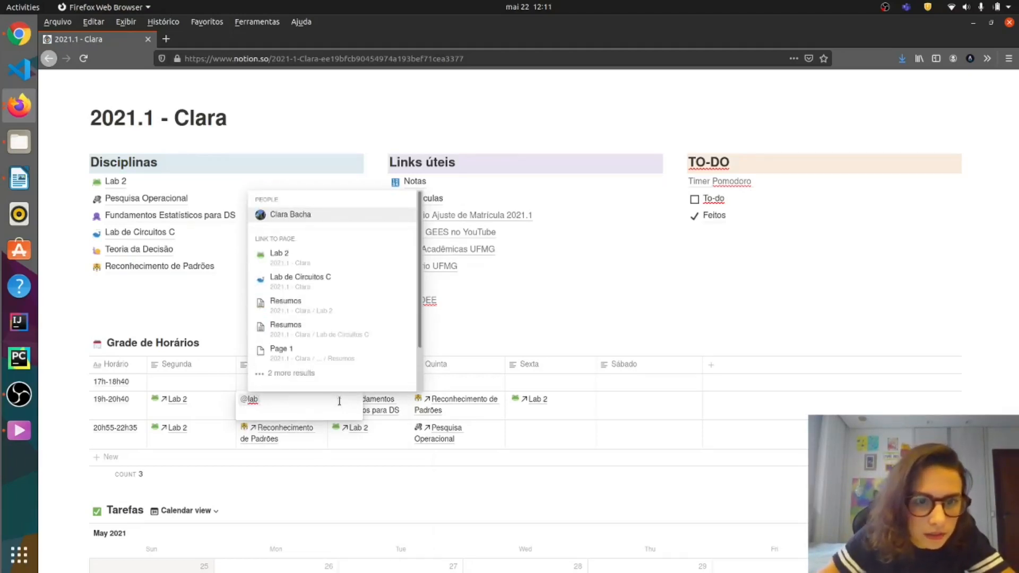
{"action": "left_click", "coordinate": [335, 280]}
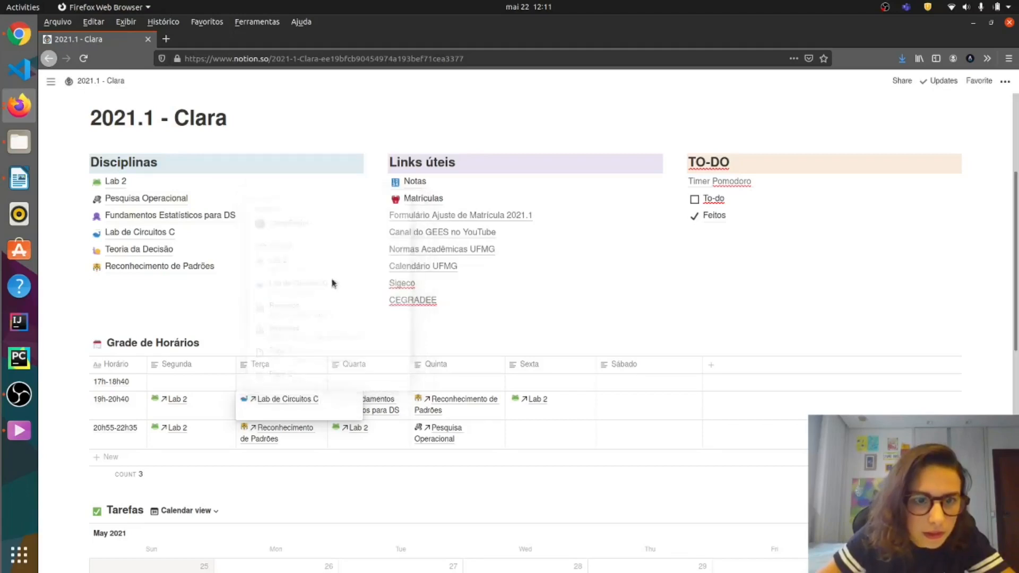
- Clear the Reconhecimento de Padrões link from the Terça 20h55-22h35 cell of Grade de Horários
{"action": "left_click", "coordinate": [300, 445]}
{"action": "left_click", "coordinate": [299, 445]}
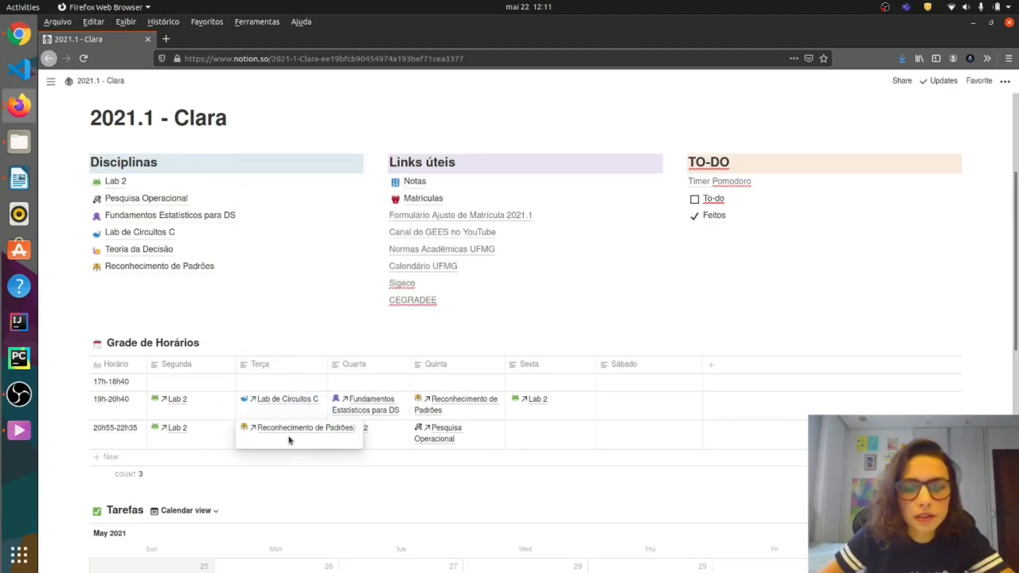
{"action": "key", "text": "BackSpace"}
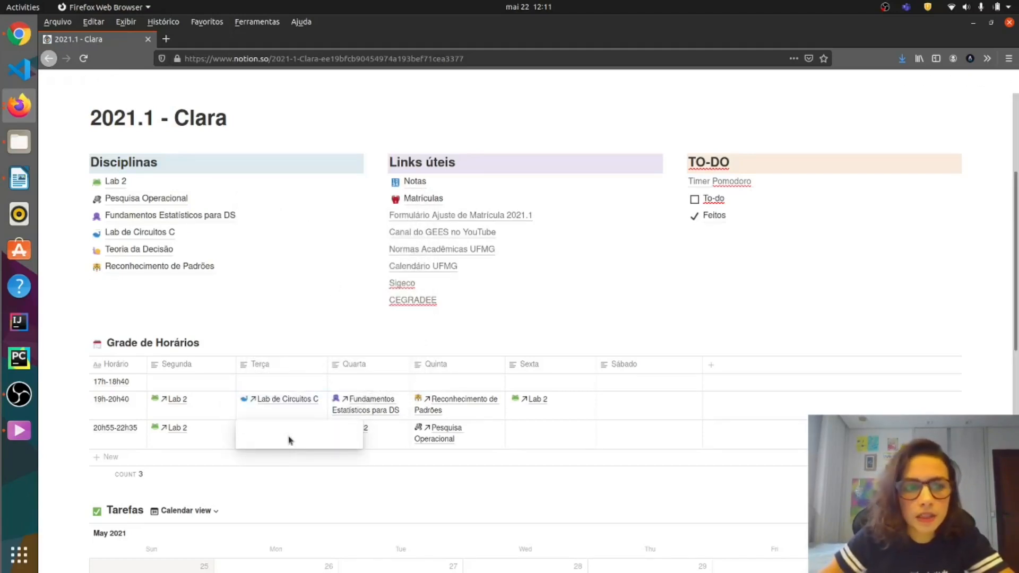
{"action": "key", "text": "Escape"}
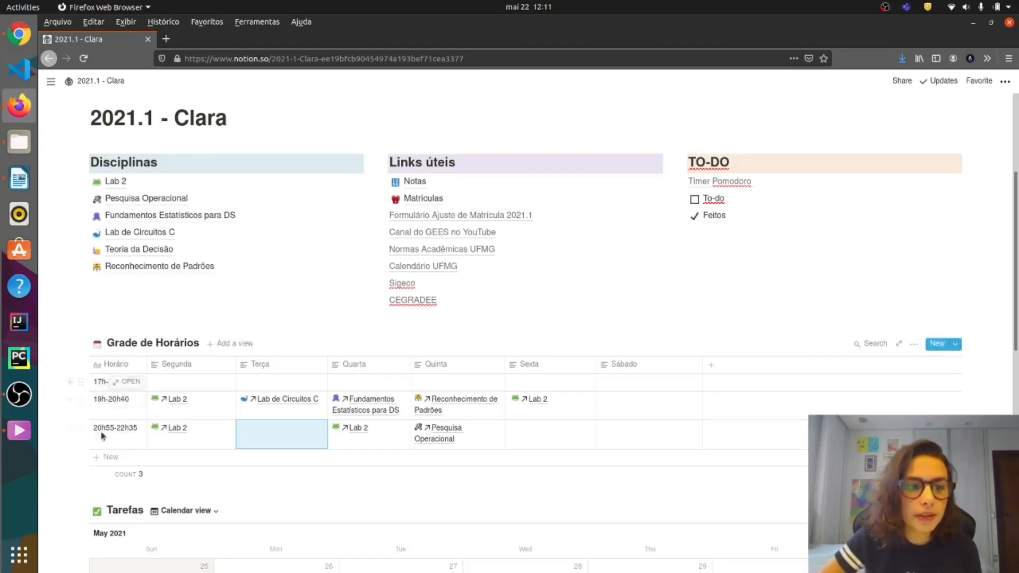
- Add a 9h25-11h05 row to Grade de Horários and move it above the 17h-18h40 row
{"action": "left_click", "coordinate": [68, 382]}
{"action": "left_click", "coordinate": [98, 400]}
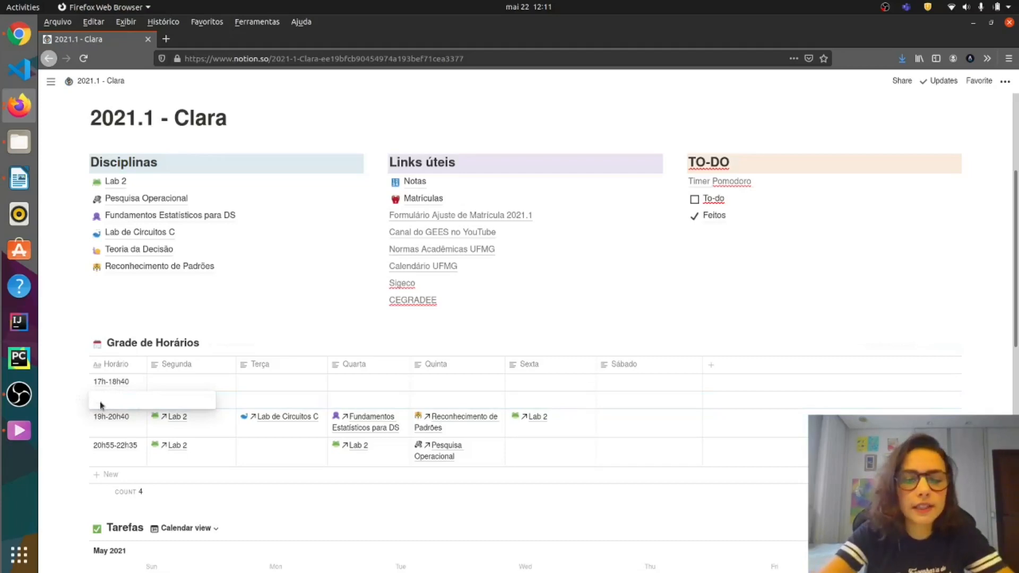
{"action": "type", "text": "9h25-11h"}
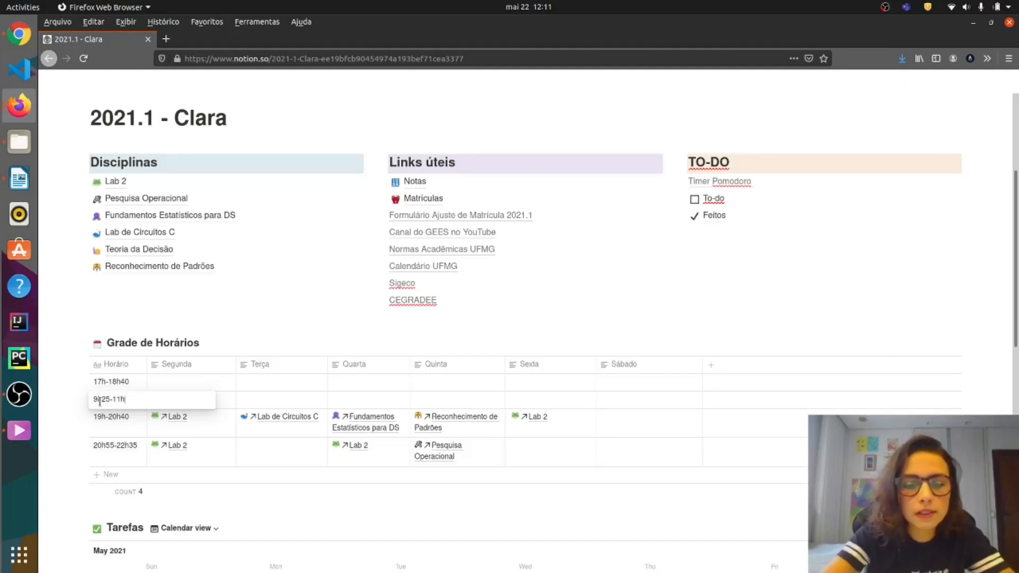
{"action": "type", "text": "05"}
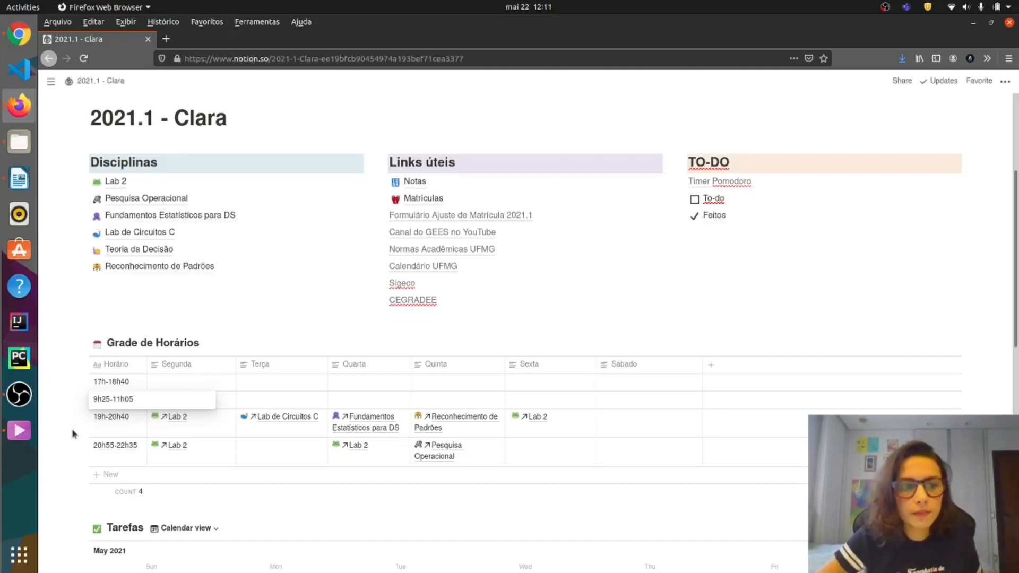
{"action": "key", "text": "Return"}
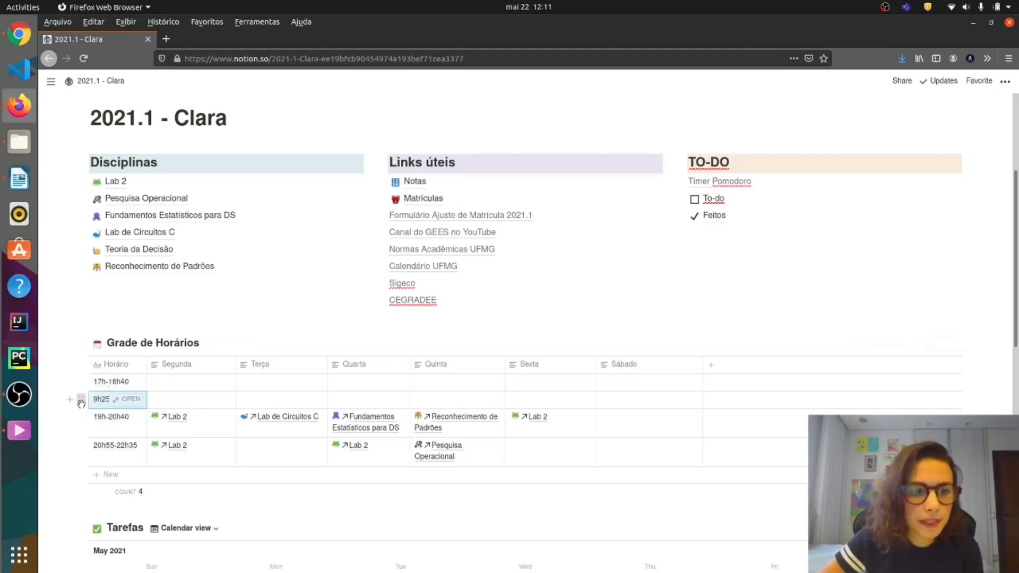
{"action": "left_click_drag", "start_coordinate": [81, 395], "coordinate": [82, 380]}
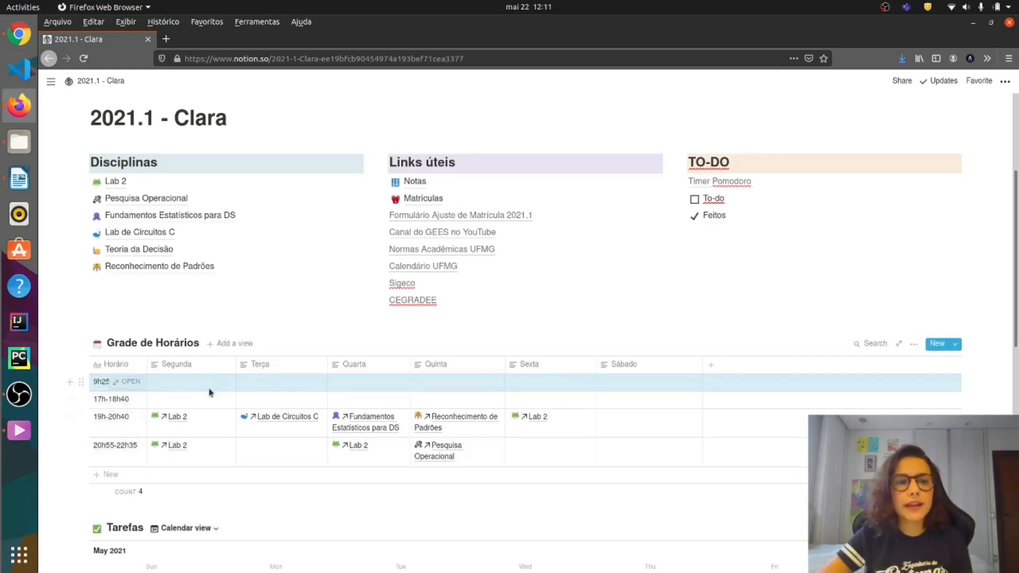
- Insert links to Fundamentos Estatísticos para DS in the Terça and Quinta cells of the 9h25-11h05 row
{"action": "left_click", "coordinate": [278, 385]}
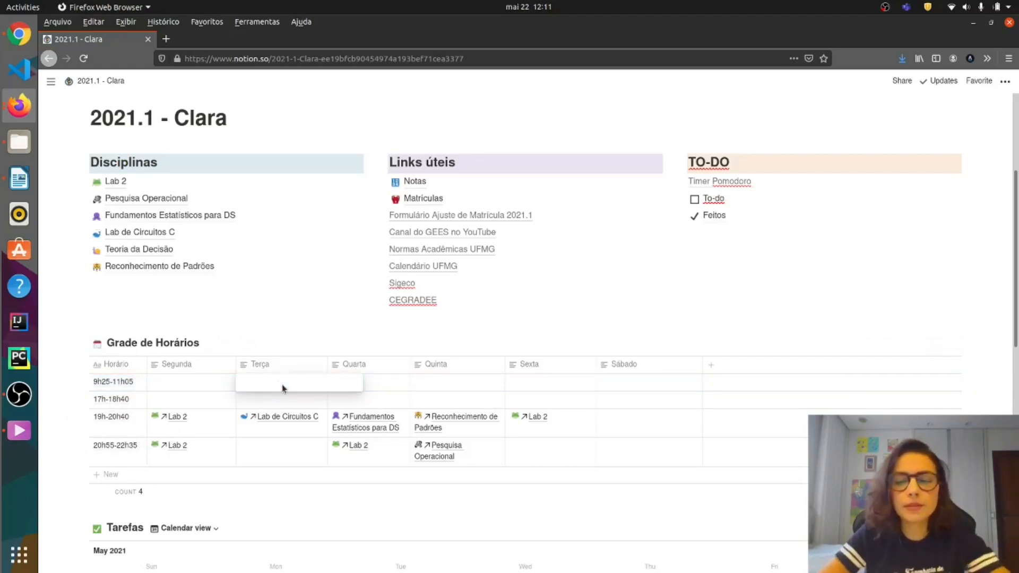
{"action": "type", "text": "@fund"}
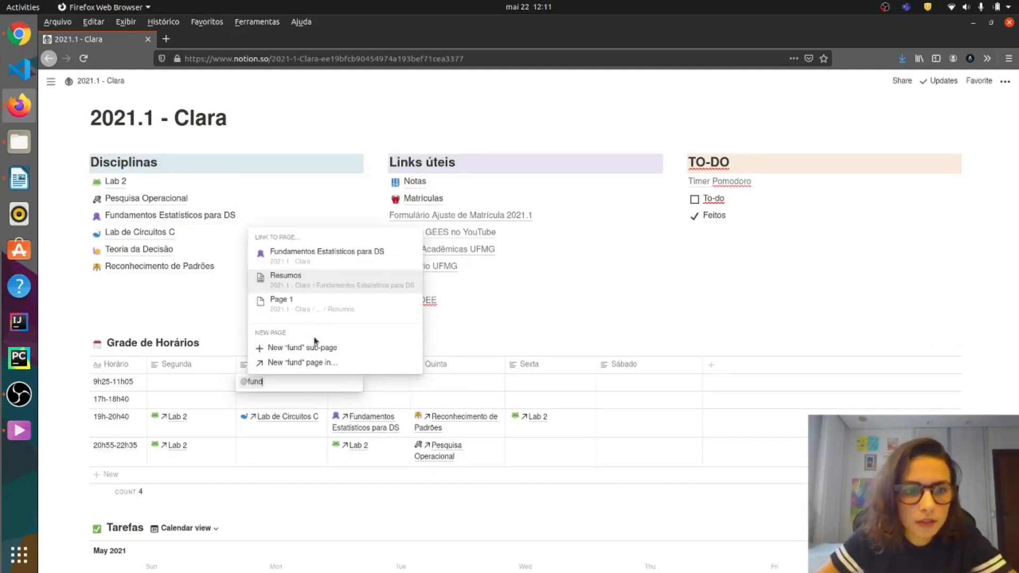
{"action": "left_click", "coordinate": [326, 255]}
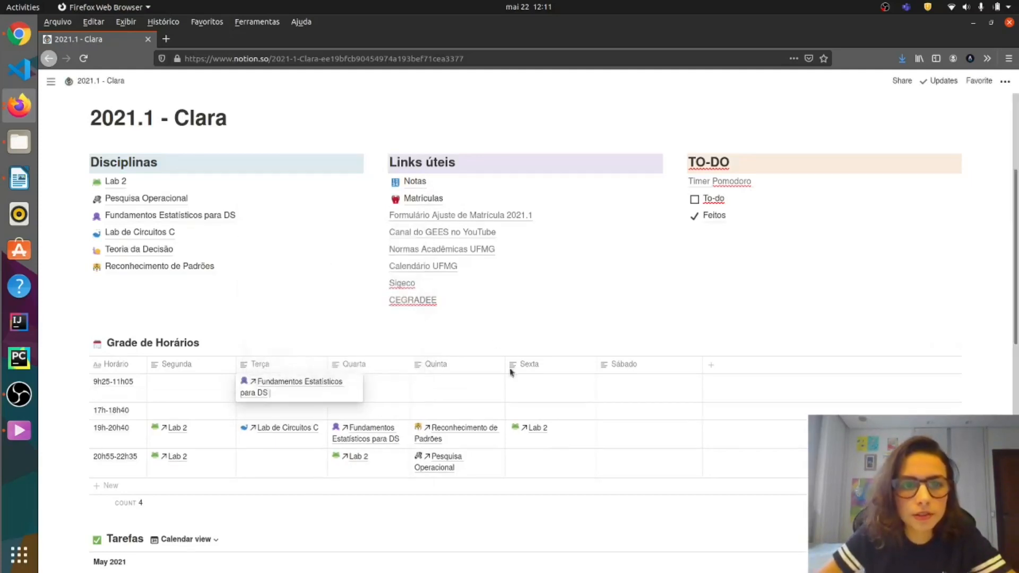
{"action": "left_click", "coordinate": [334, 496]}
{"action": "left_click", "coordinate": [455, 386]}
{"action": "type", "text": "@fun"}
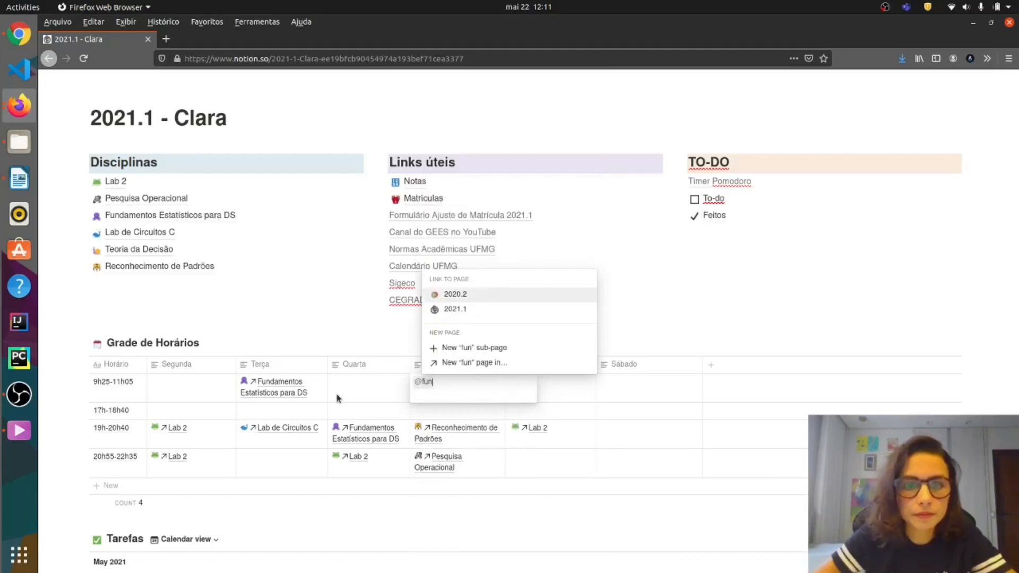
{"action": "type", "text": "d"}
{"action": "left_click", "coordinate": [489, 255]}
{"action": "left_click", "coordinate": [335, 466]}
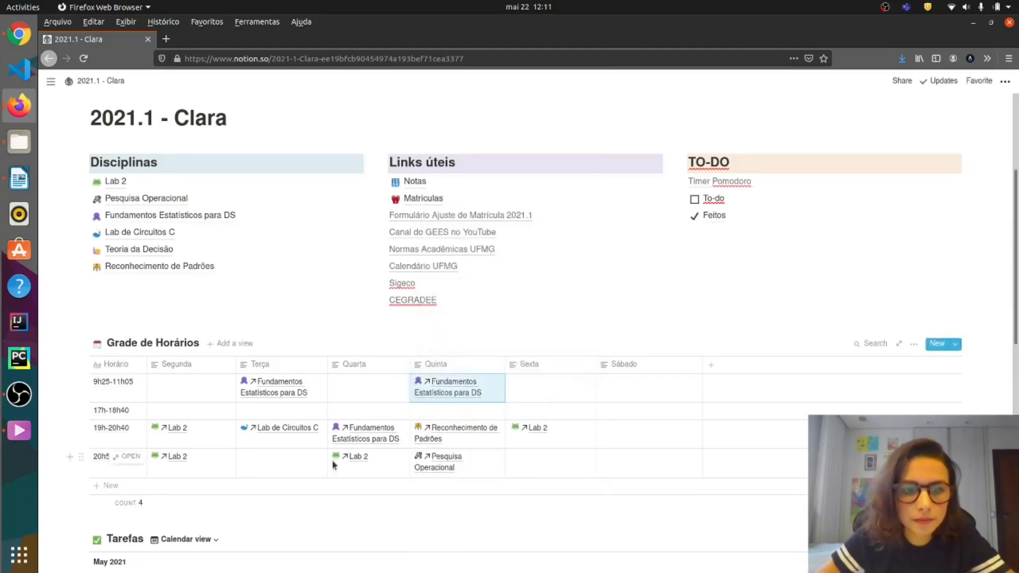
- Replace the Quarta entries at 19h-20h40 and 20h55-22h35 with links to the Pesquisa Operacional page
{"action": "left_click", "coordinate": [407, 439]}
{"action": "key", "text": "BackSpace"}
{"action": "type", "text": "@pesqui"}
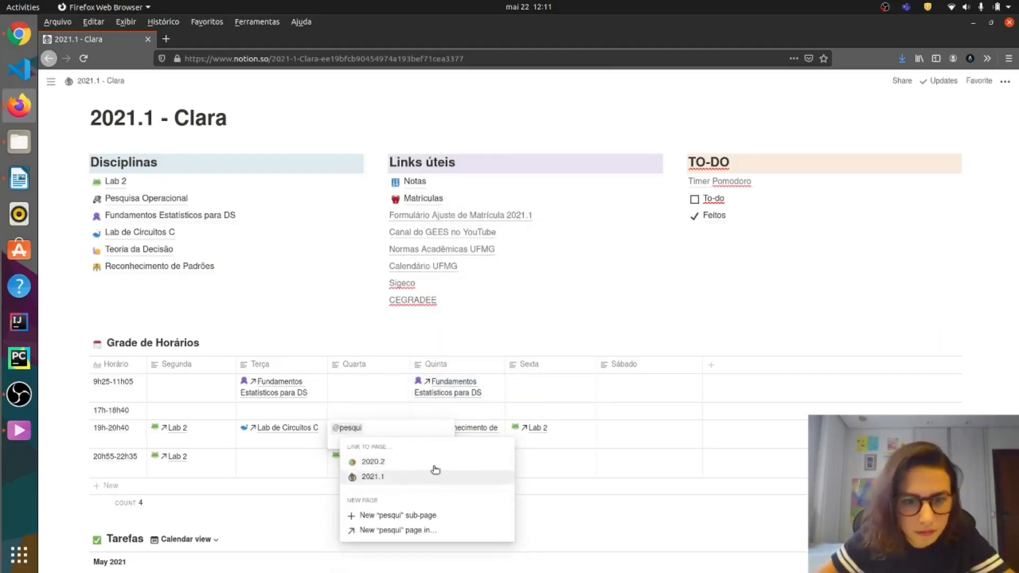
{"action": "left_click", "coordinate": [393, 304]}
{"action": "left_click", "coordinate": [396, 468]}
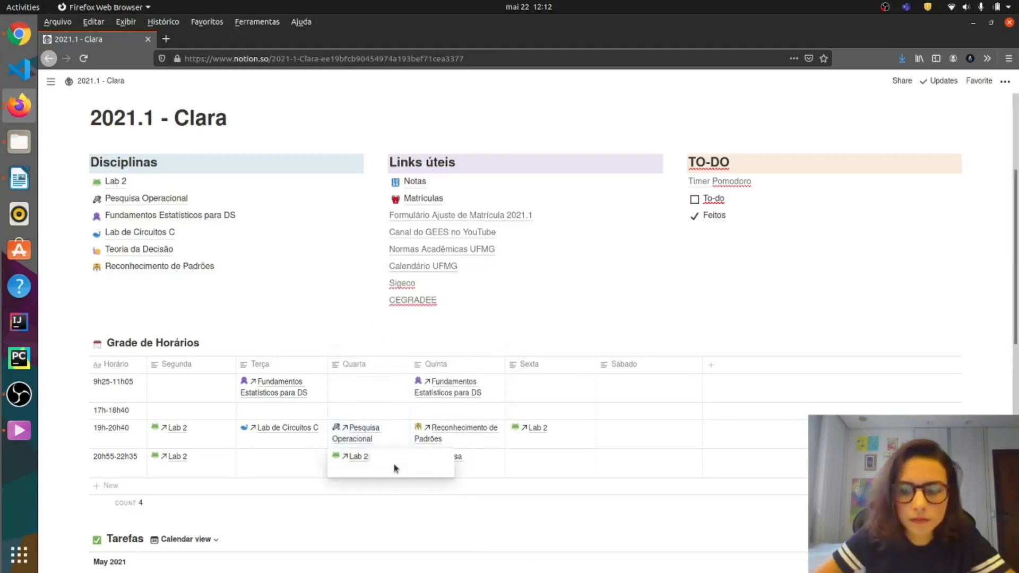
{"action": "key", "text": "BackSpace"}
{"action": "type", "text": "@pesqui"}
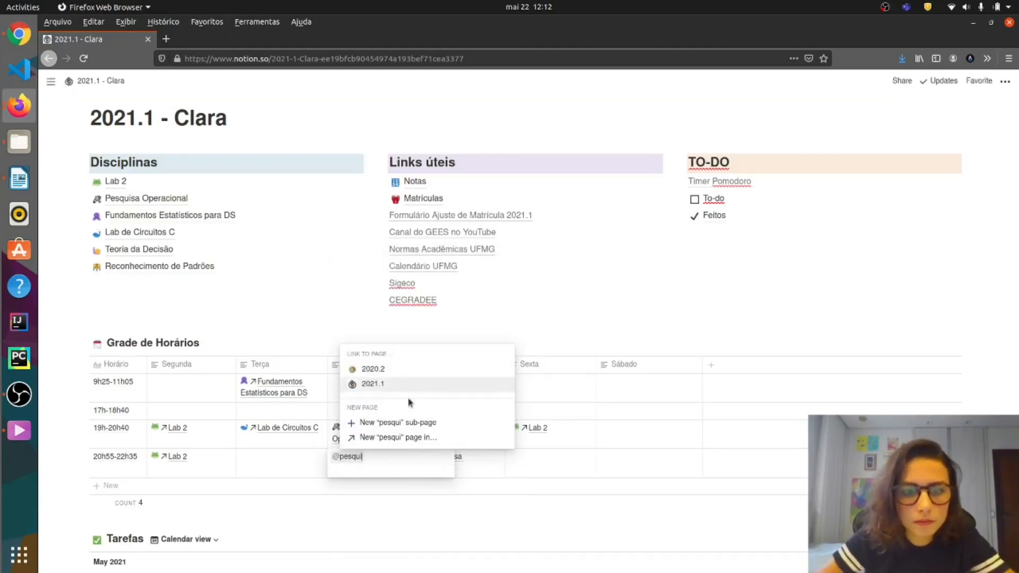
{"action": "left_click", "coordinate": [412, 330]}
- Clear the Quinta cells at 20h55-22h35 and 19h-20h40 in Grade de Horários
{"action": "left_click", "coordinate": [484, 469]}
{"action": "key", "text": "BackSpace"}
{"action": "left_click", "coordinate": [473, 444]}
{"action": "key", "text": "BackSpace"}
- Replace the Lab 2 link in the Sexta 19h-20h40 cell with a link to Teoria da Decisão
{"action": "left_click", "coordinate": [566, 439]}
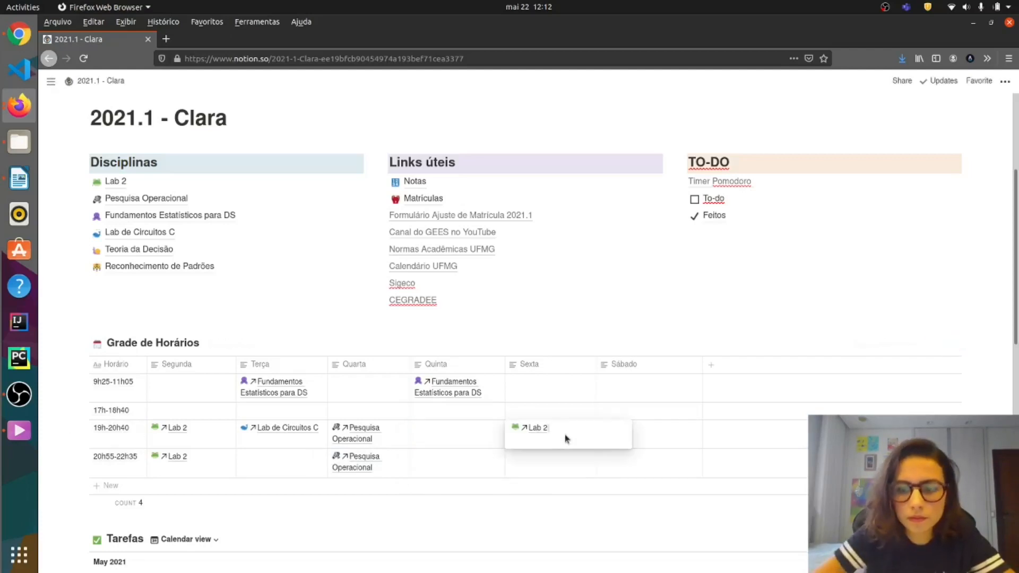
{"action": "key", "text": "BackSpace"}
{"action": "type", "text": "@teori"}
{"action": "left_click", "coordinate": [565, 305]}
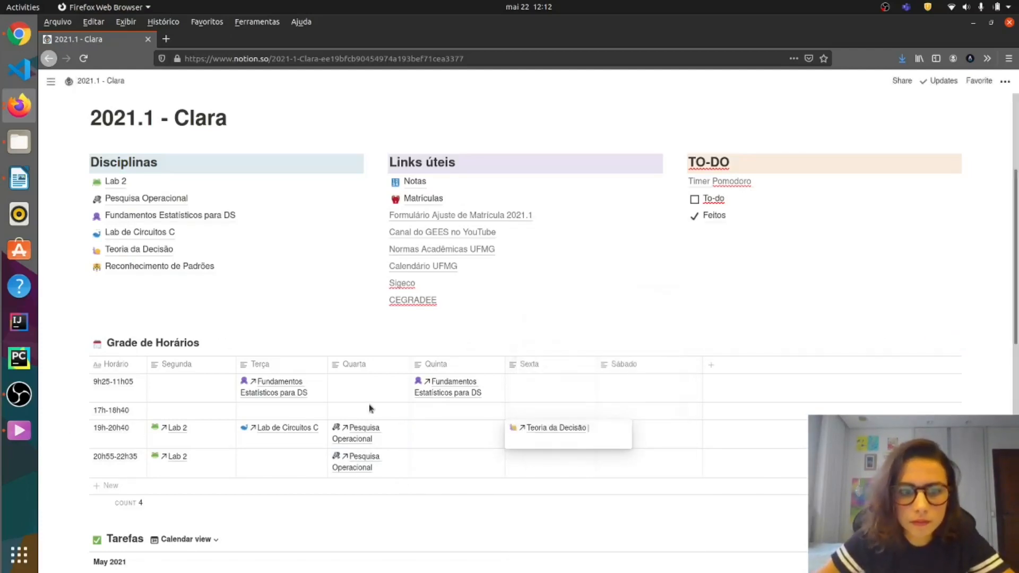
- Insert links to Reconhecimento de Padrões in the Quarta and Sexta cells of the 17h-18h40 row
{"action": "left_click", "coordinate": [370, 408]}
{"action": "type", "text": "@recoonh"}
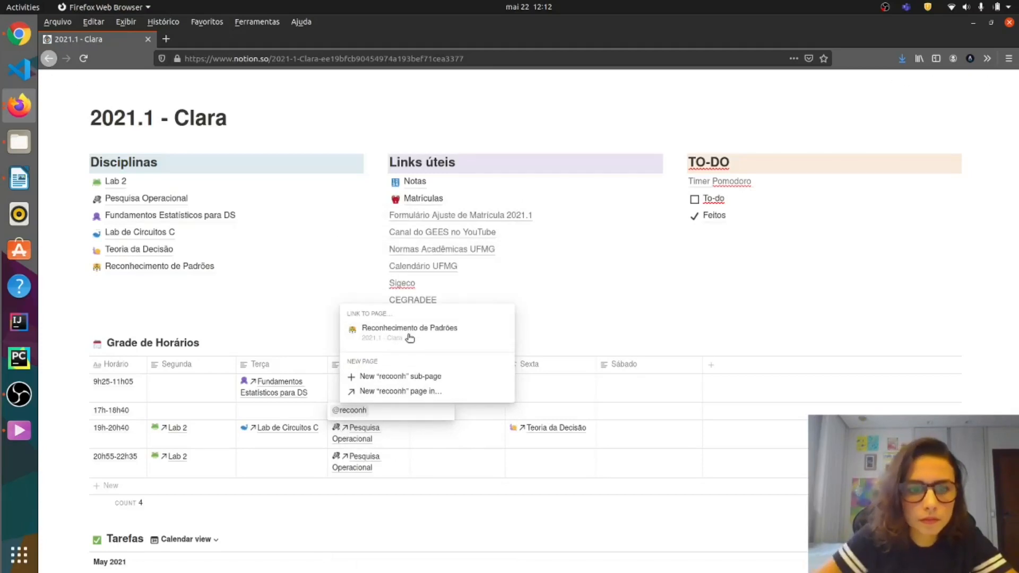
{"action": "left_click", "coordinate": [410, 335]}
{"action": "left_click", "coordinate": [528, 424]}
{"action": "type", "text": "@reco"}
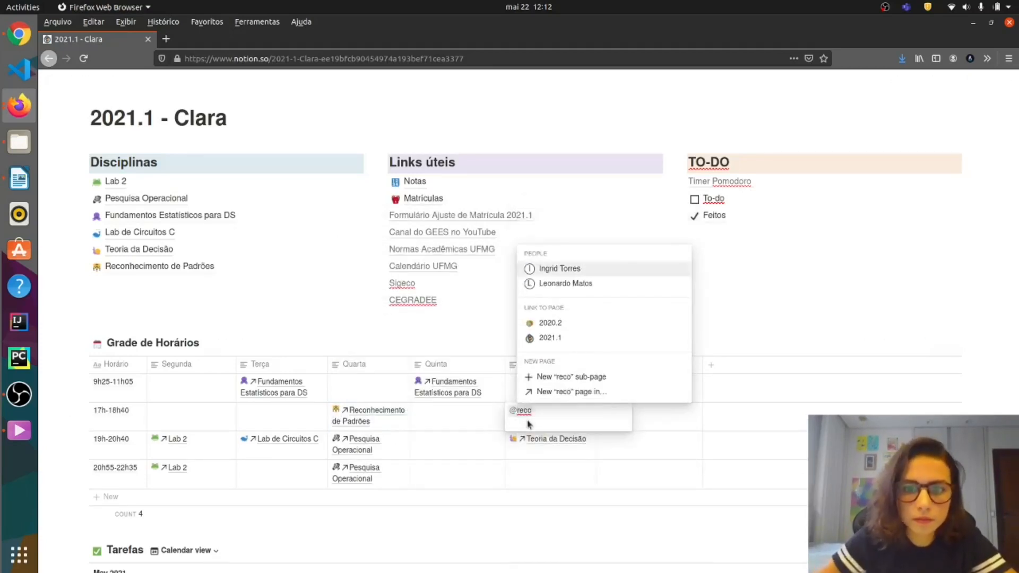
{"action": "left_click", "coordinate": [579, 324]}
{"action": "key", "text": "Escape"}
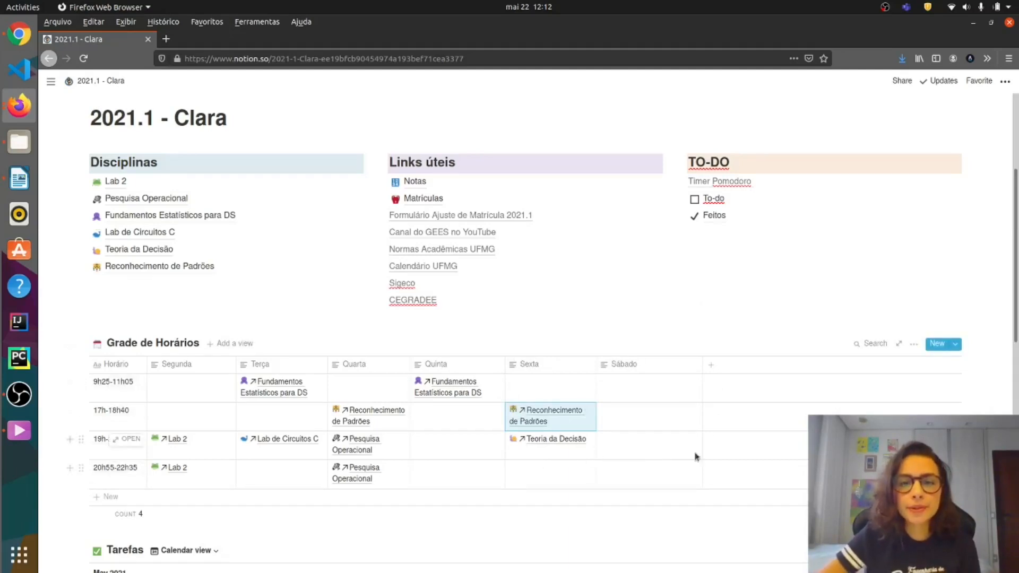
{"action": "left_click", "coordinate": [643, 321]}
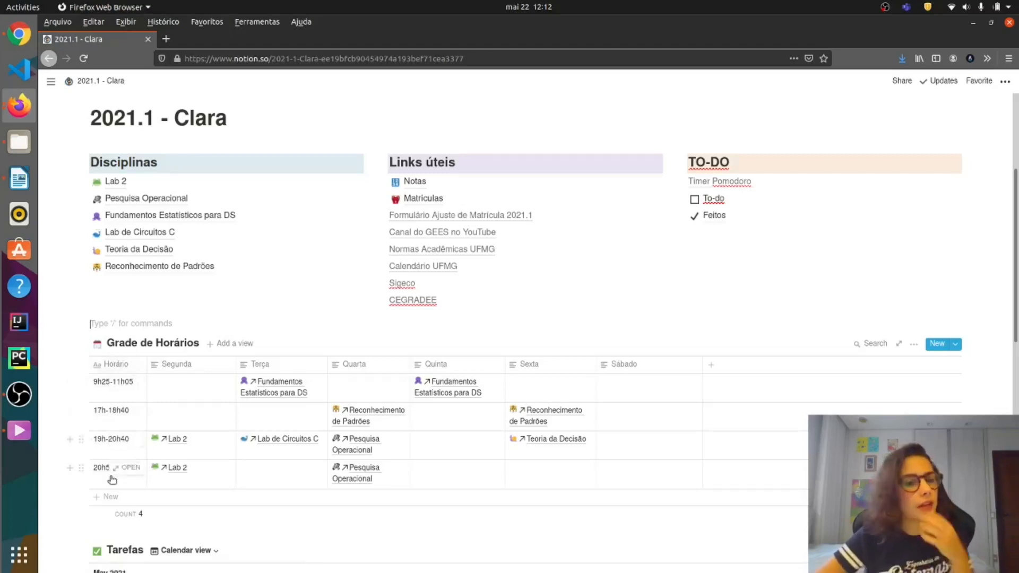
{"action": "left_click", "coordinate": [84, 412]}
{"action": "key", "text": "Escape"}
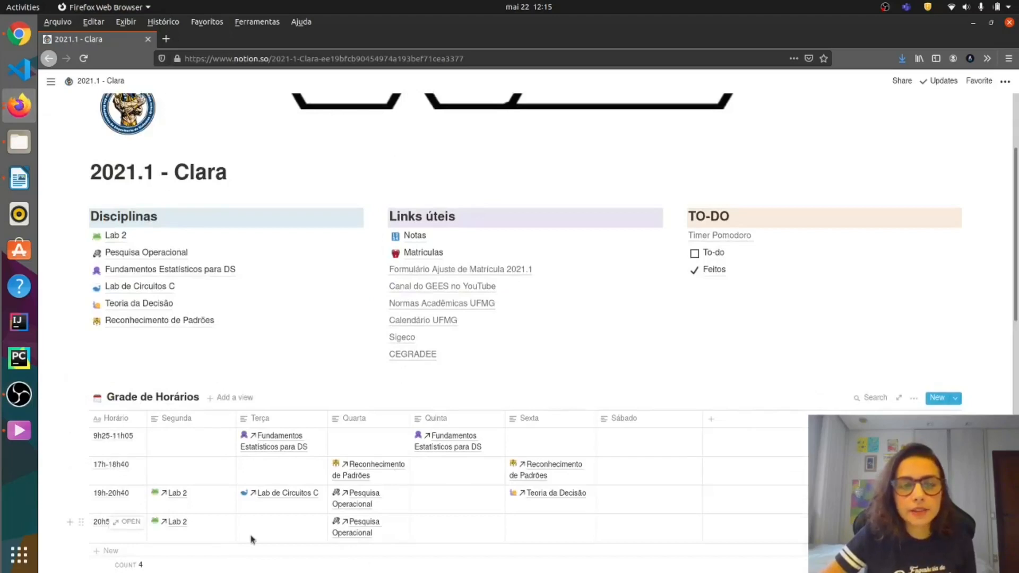
- Duplicate the Reconhecimento de Padrões page under Disciplinas and open the copy
{"action": "scroll", "coordinate": [252, 537], "scroll_direction": "up", "scroll_amount": 3}
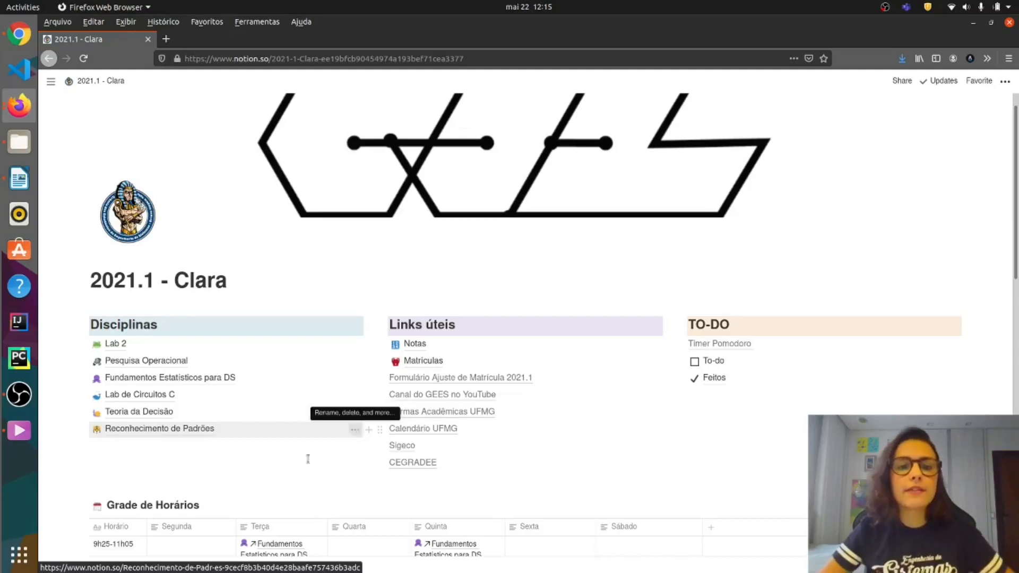
{"action": "left_click", "coordinate": [354, 431]}
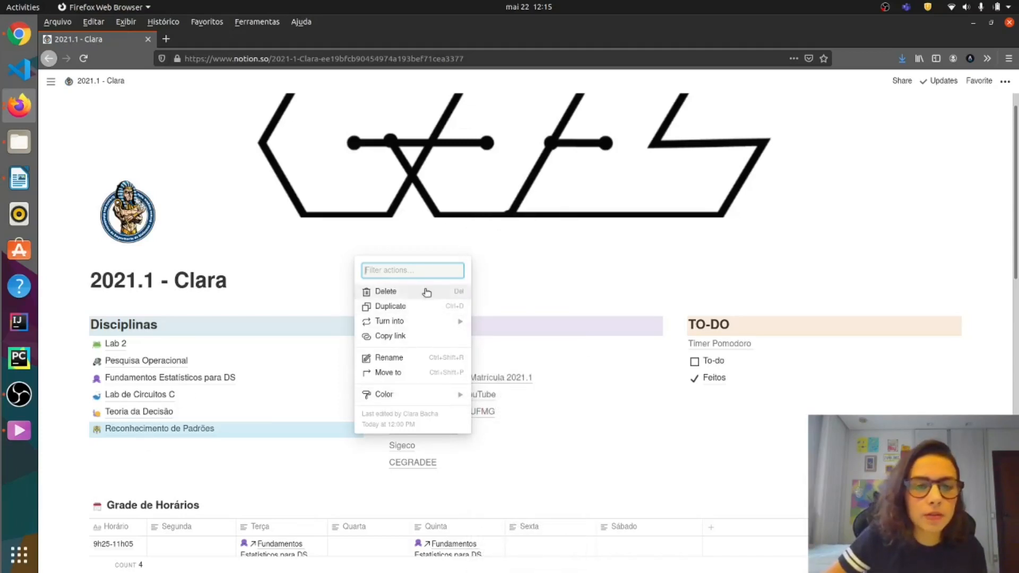
{"action": "left_click", "coordinate": [428, 309]}
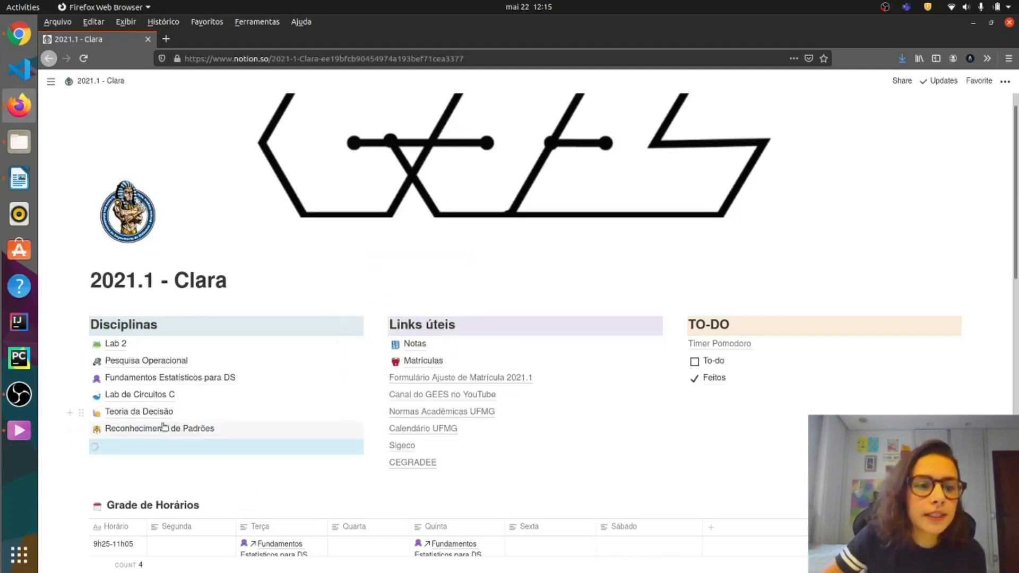
{"action": "left_click", "coordinate": [155, 448]}
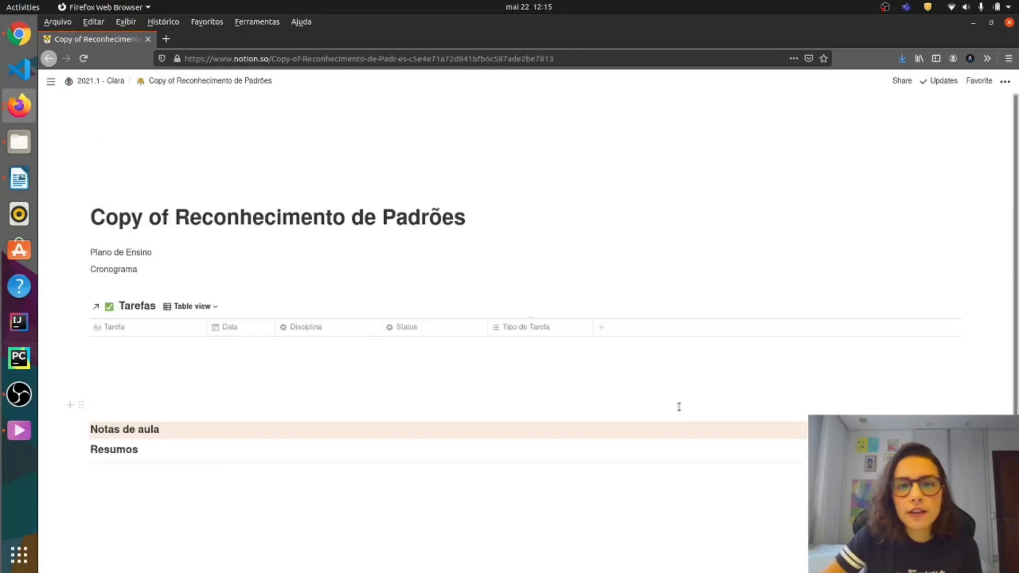
- Rename the copied subject page as Francês
{"action": "scroll", "coordinate": [282, 465], "scroll_direction": "down", "scroll_amount": 3}
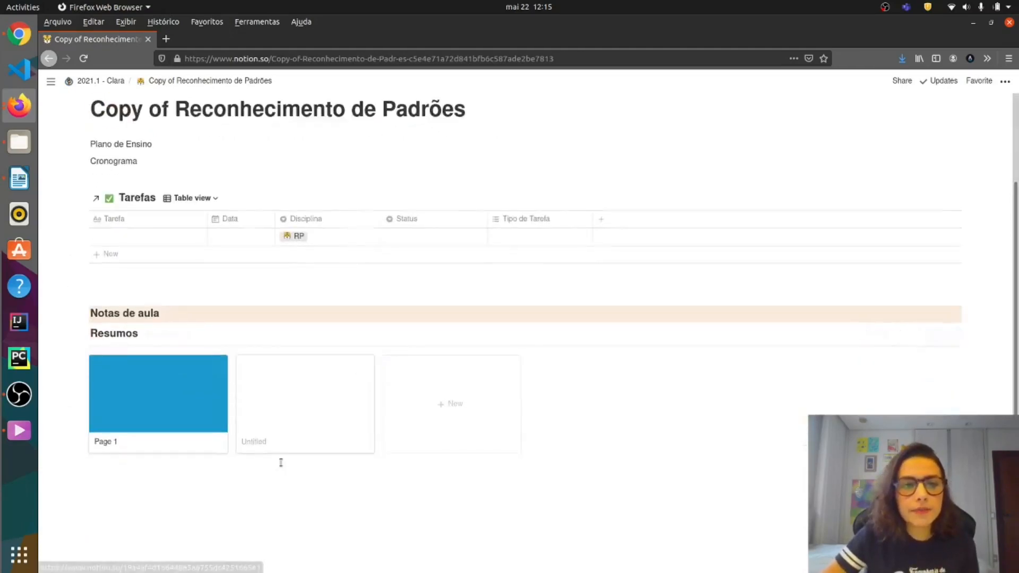
{"action": "scroll", "coordinate": [282, 463], "scroll_direction": "up", "scroll_amount": 3}
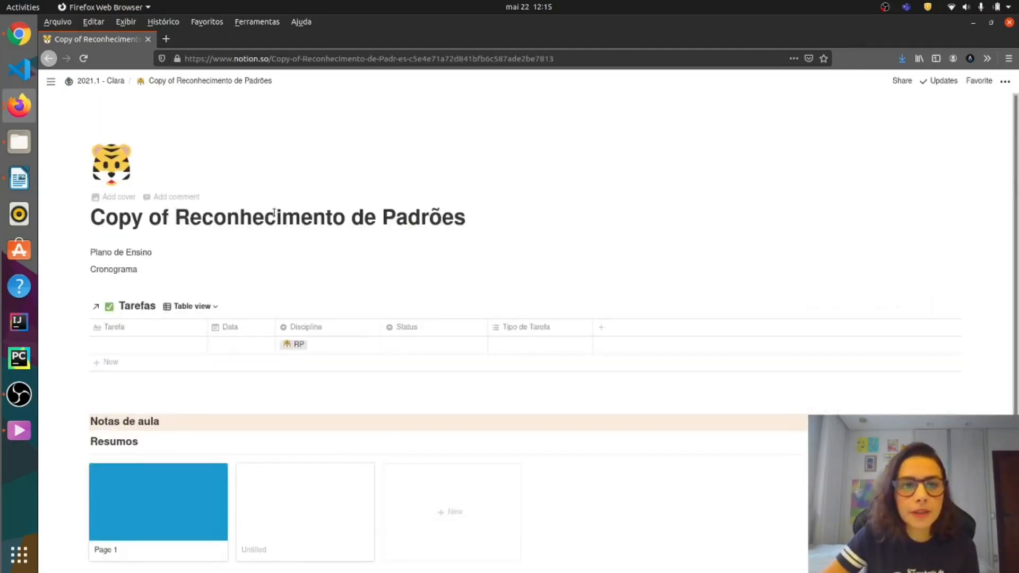
{"action": "triple_click", "coordinate": [242, 217]}
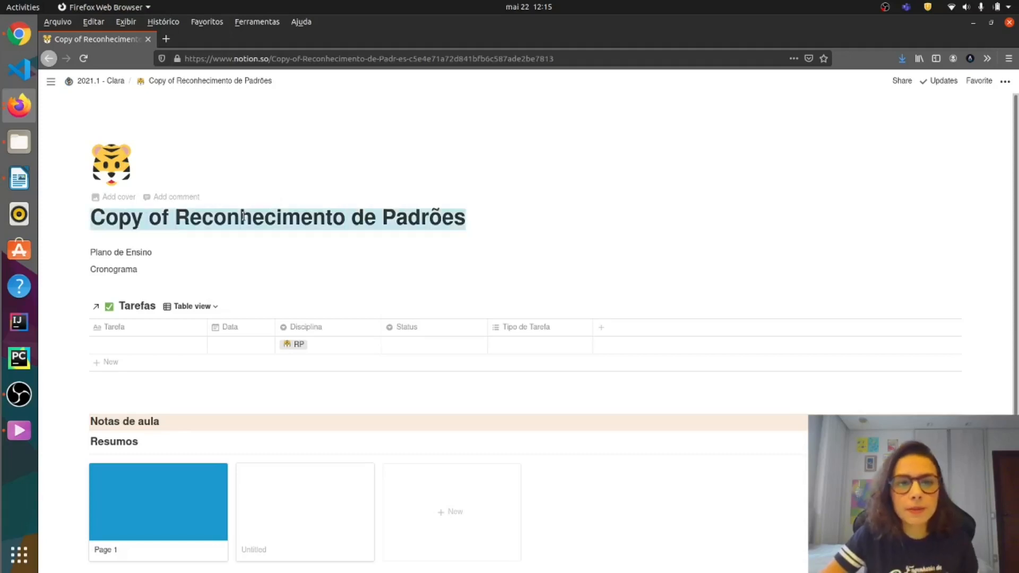
{"action": "type", "text": "Francês"}
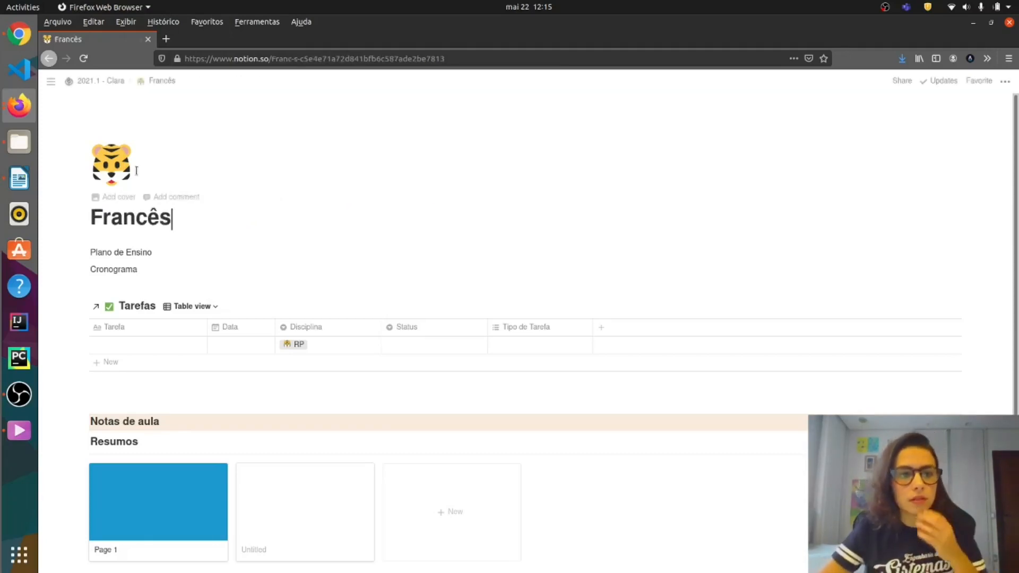
- Change the Francês page's icon to the pig face emoji and return to the 2021.1 semester page
{"action": "left_click", "coordinate": [102, 149]}
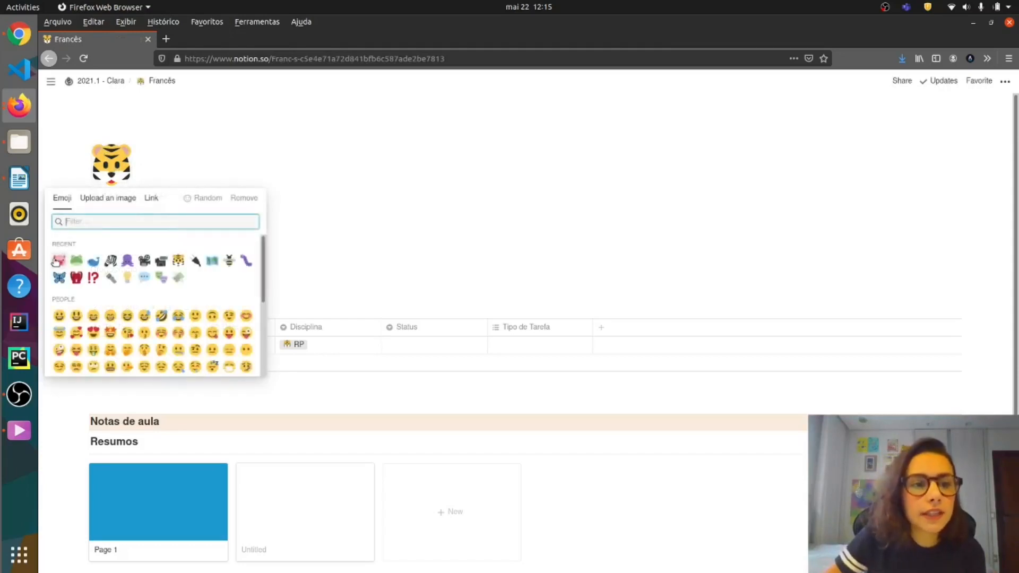
{"action": "left_click", "coordinate": [59, 260]}
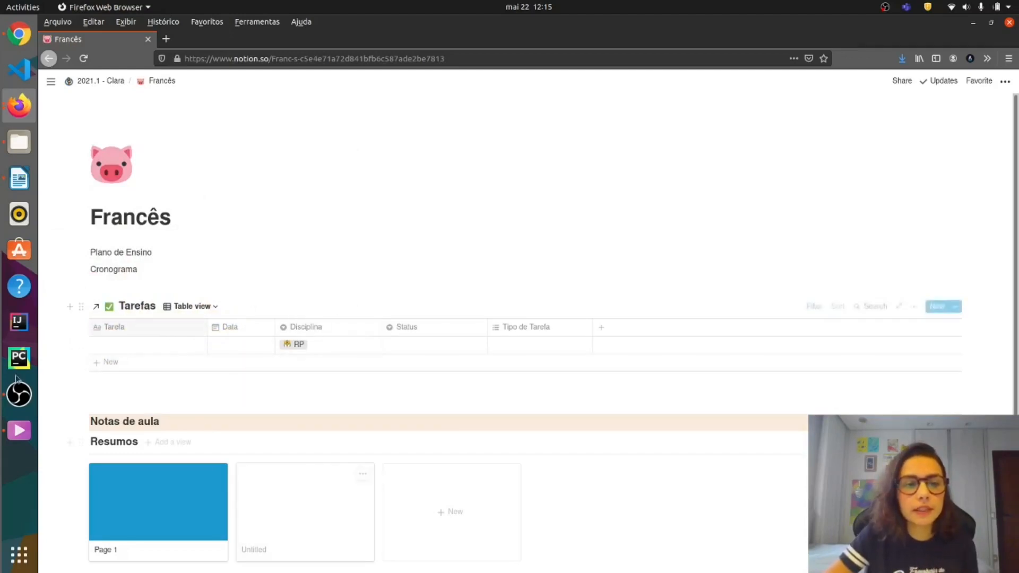
{"action": "scroll", "coordinate": [271, 373], "scroll_direction": "down", "scroll_amount": 2}
{"action": "scroll", "coordinate": [271, 373], "scroll_direction": "up", "scroll_amount": 2}
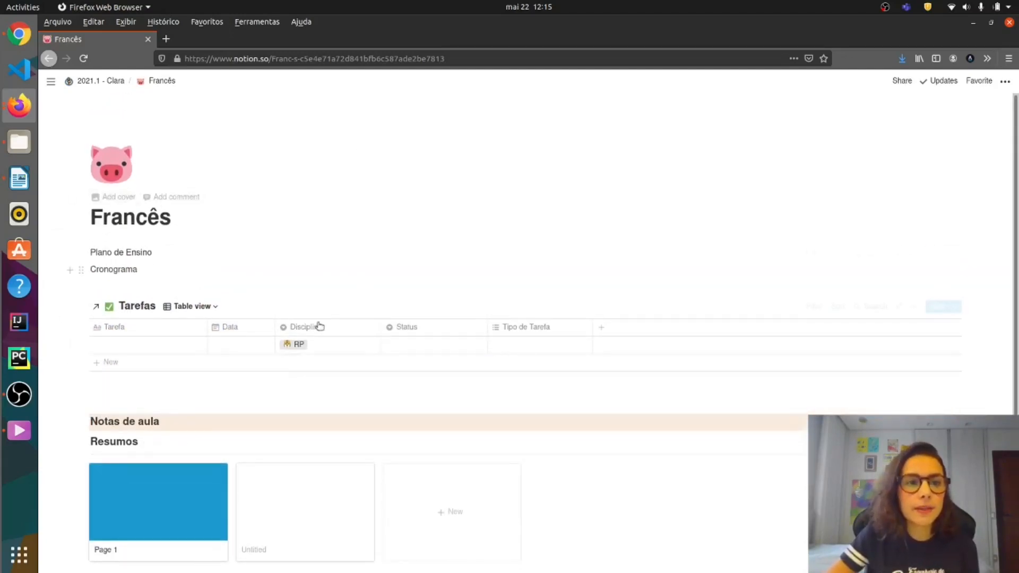
{"action": "left_click", "coordinate": [106, 82]}
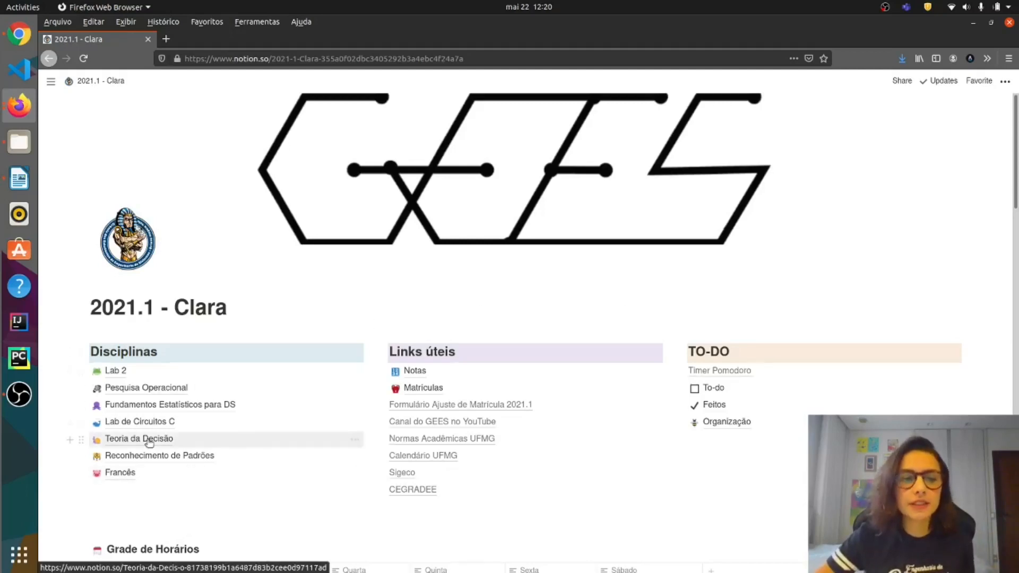
- Set the status of the May 25 task R1: Divisor de Tensão e Divisor de Corrente to Em andamento
{"action": "scroll", "coordinate": [143, 440], "scroll_direction": "down", "scroll_amount": 3}
{"action": "scroll", "coordinate": [685, 503], "scroll_direction": "down", "scroll_amount": 1}
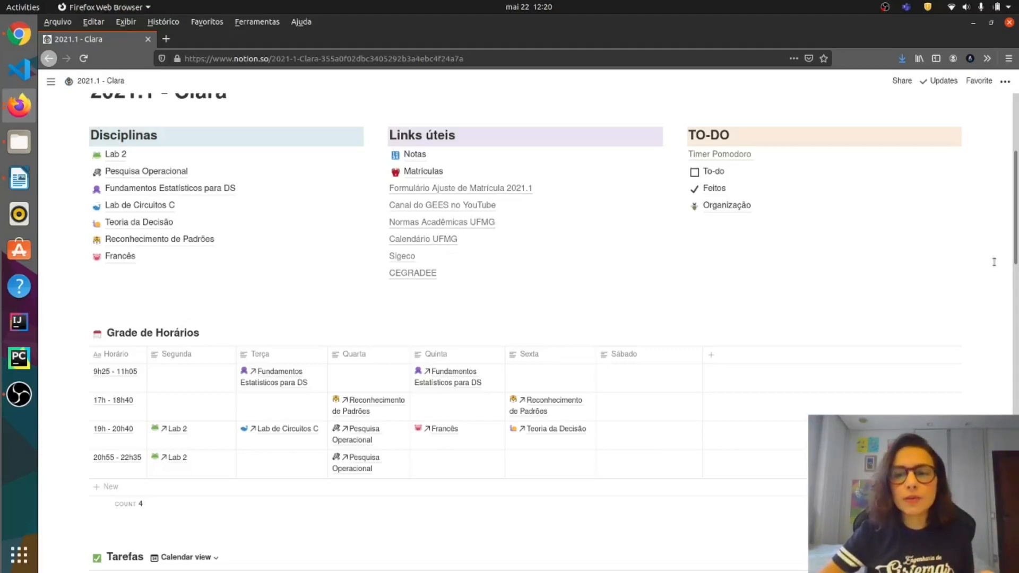
{"action": "scroll", "coordinate": [994, 262], "scroll_direction": "down", "scroll_amount": 8}
{"action": "scroll", "coordinate": [994, 263], "scroll_direction": "down", "scroll_amount": 3}
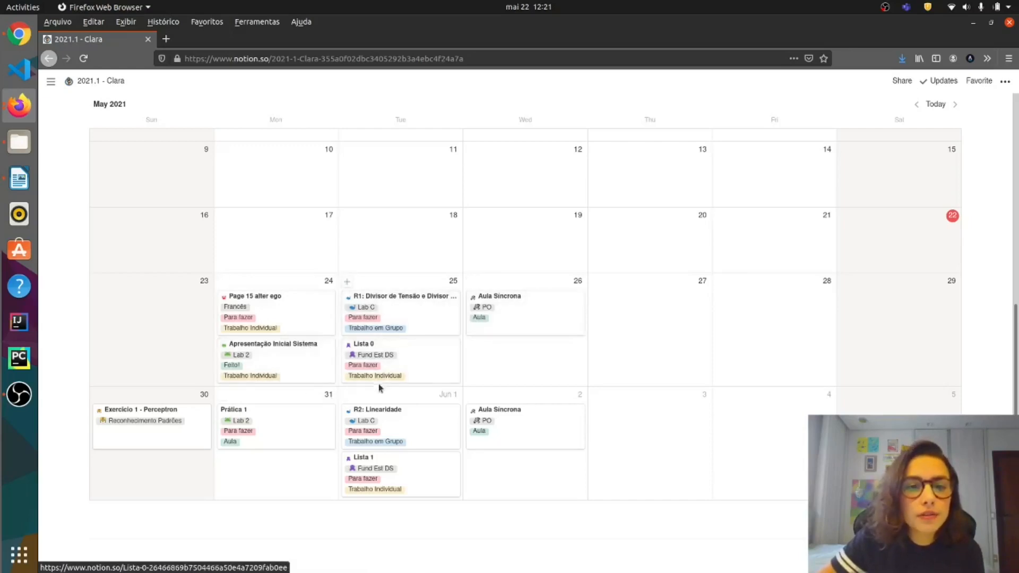
{"action": "left_click", "coordinate": [399, 328]}
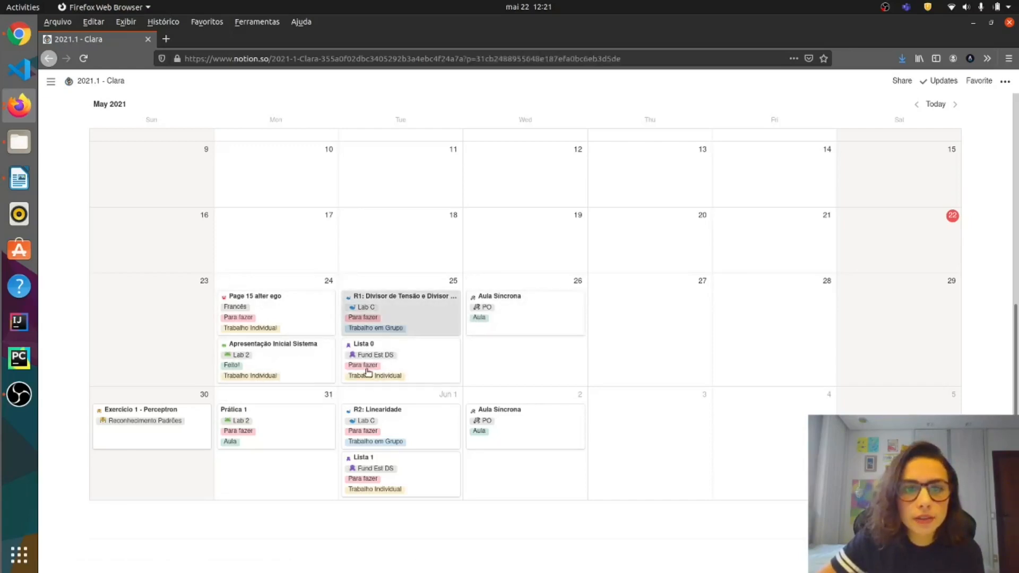
{"action": "left_click", "coordinate": [449, 311]}
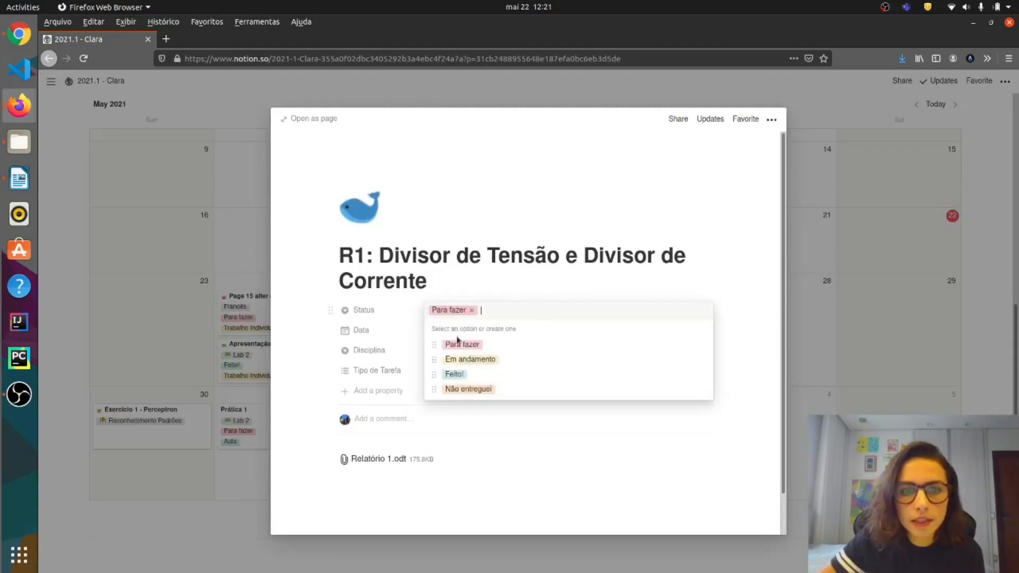
{"action": "left_click", "coordinate": [468, 359]}
{"action": "left_click", "coordinate": [883, 322]}
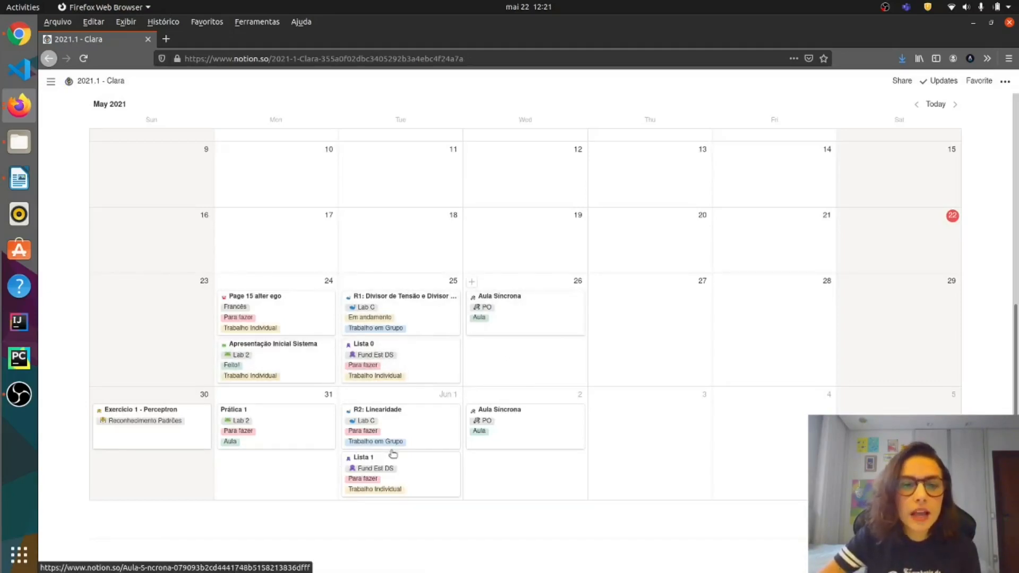
- Set the Exercicio 1 - Perceptron task's status to Para fazer and its Tipo de Tarefa to Trabalho Individual
{"action": "left_click", "coordinate": [147, 438]}
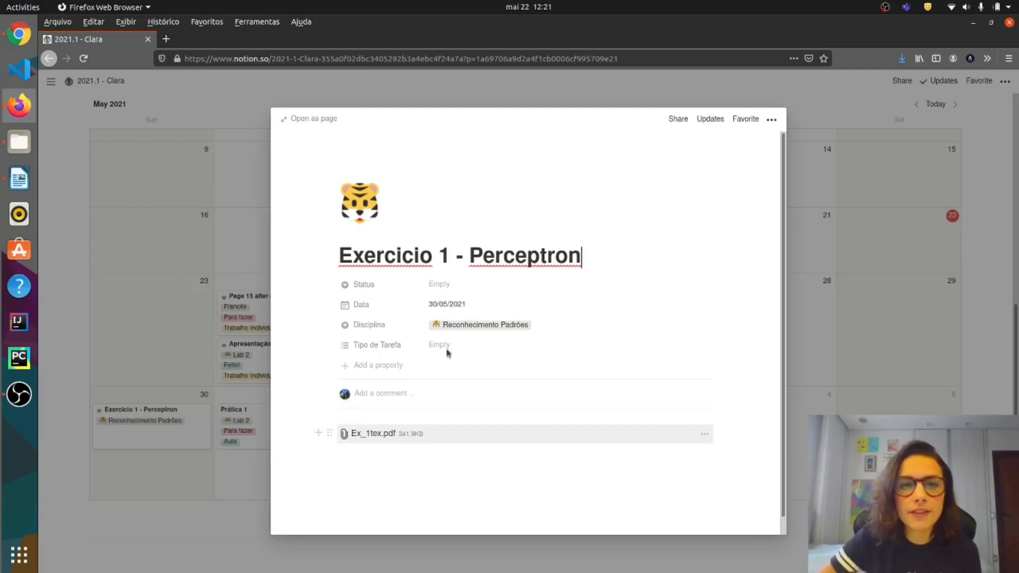
{"action": "left_click", "coordinate": [446, 285]}
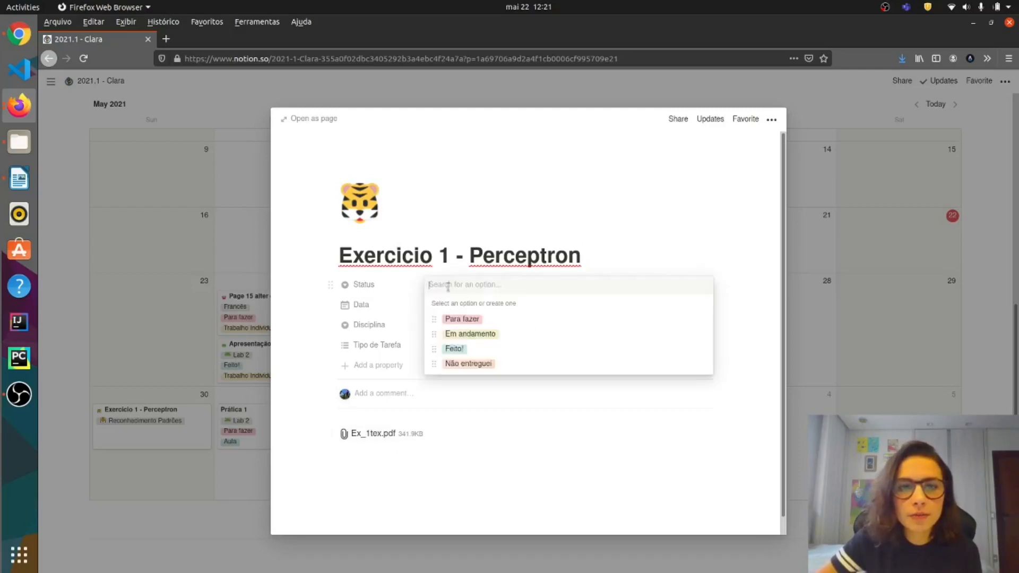
{"action": "left_click", "coordinate": [484, 319]}
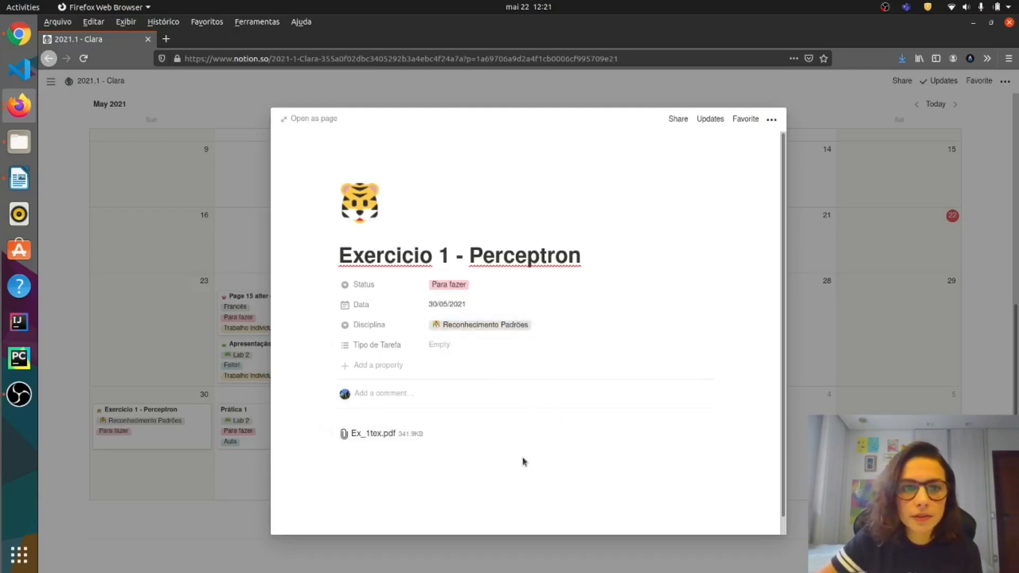
{"action": "left_click", "coordinate": [445, 345]}
{"action": "left_click", "coordinate": [478, 469]}
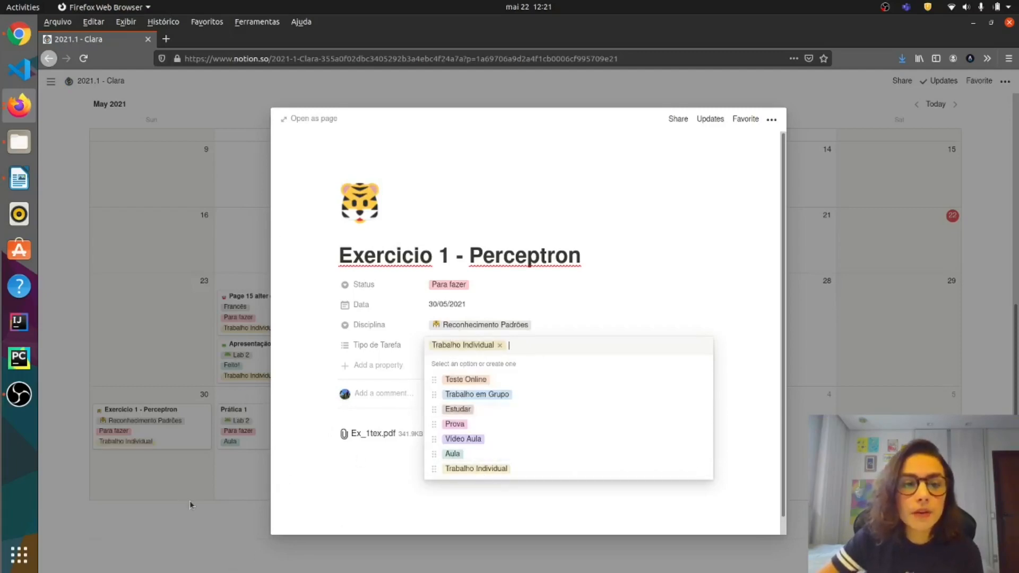
{"action": "left_click", "coordinate": [286, 501]}
{"action": "left_click", "coordinate": [153, 532]}
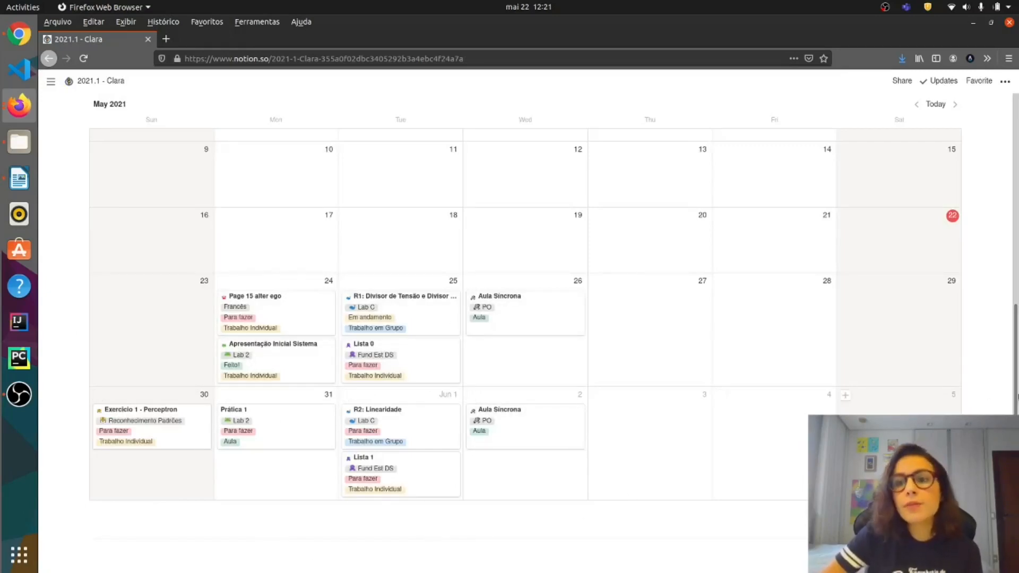
- Open the Lab de Circuitos C subject page, review its links and task table, and return to the semester page
{"action": "left_click_drag", "start_coordinate": [1018, 390], "coordinate": [1018, 389]}
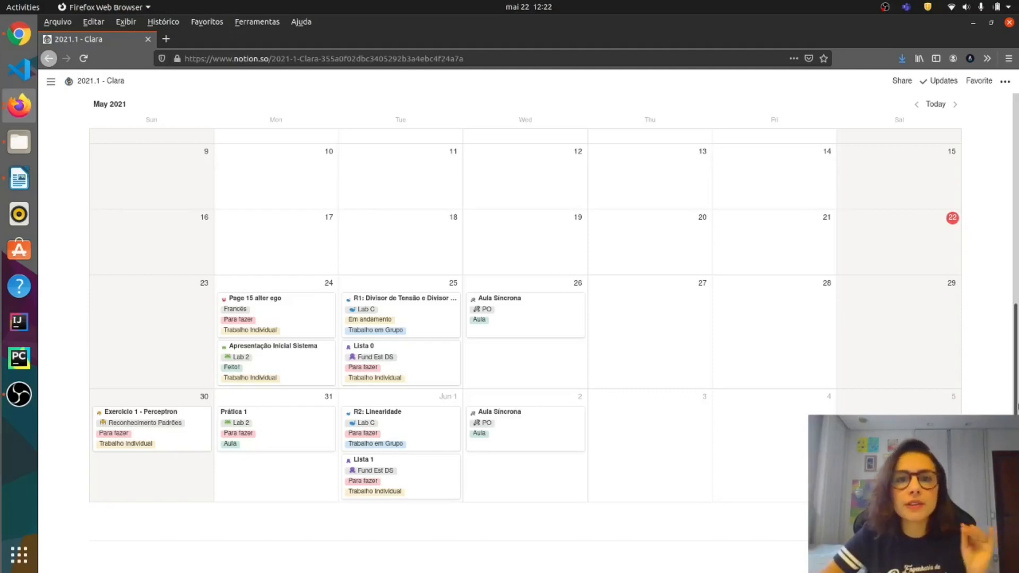
{"action": "scroll", "coordinate": [217, 470], "scroll_direction": "up", "scroll_amount": 15}
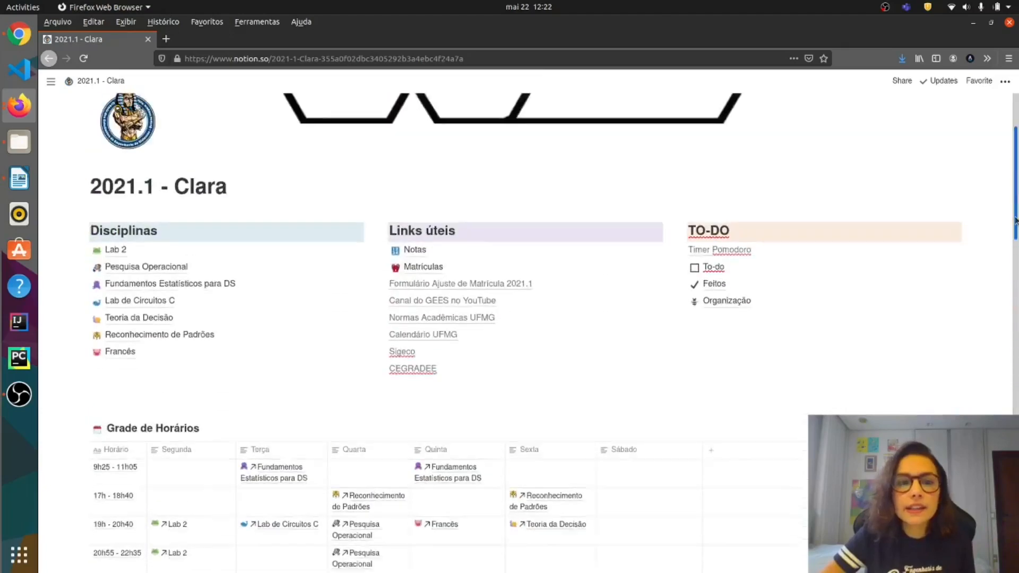
{"action": "left_click", "coordinate": [149, 415]}
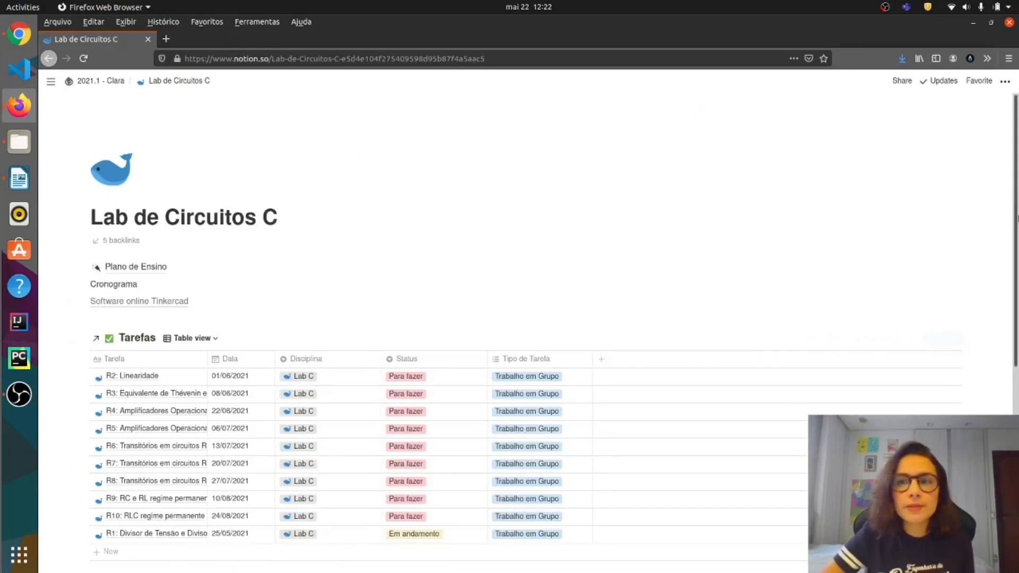
{"action": "scroll", "coordinate": [232, 571], "scroll_direction": "down", "scroll_amount": 1}
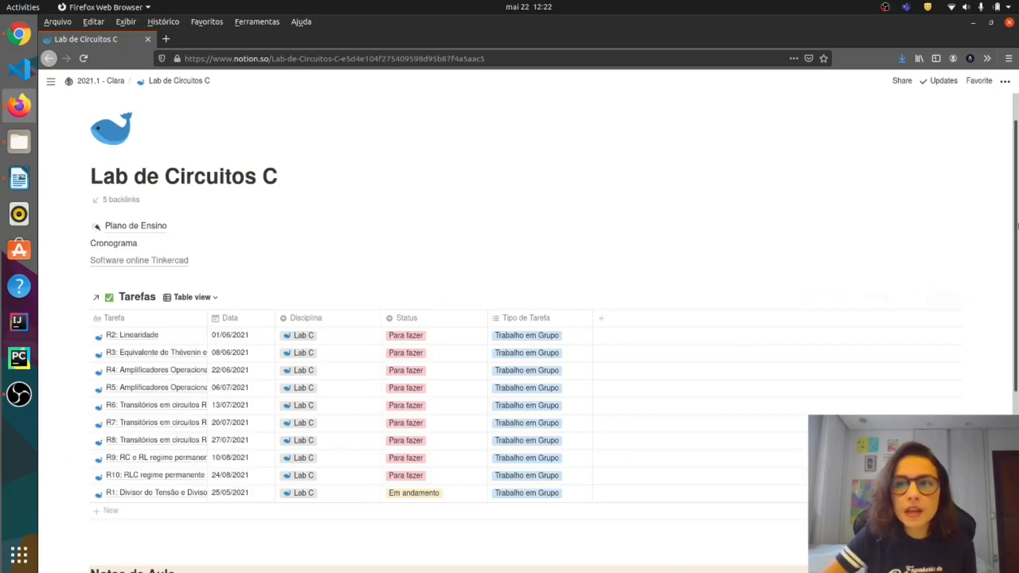
{"action": "scroll", "coordinate": [636, 319], "scroll_direction": "down", "scroll_amount": 1}
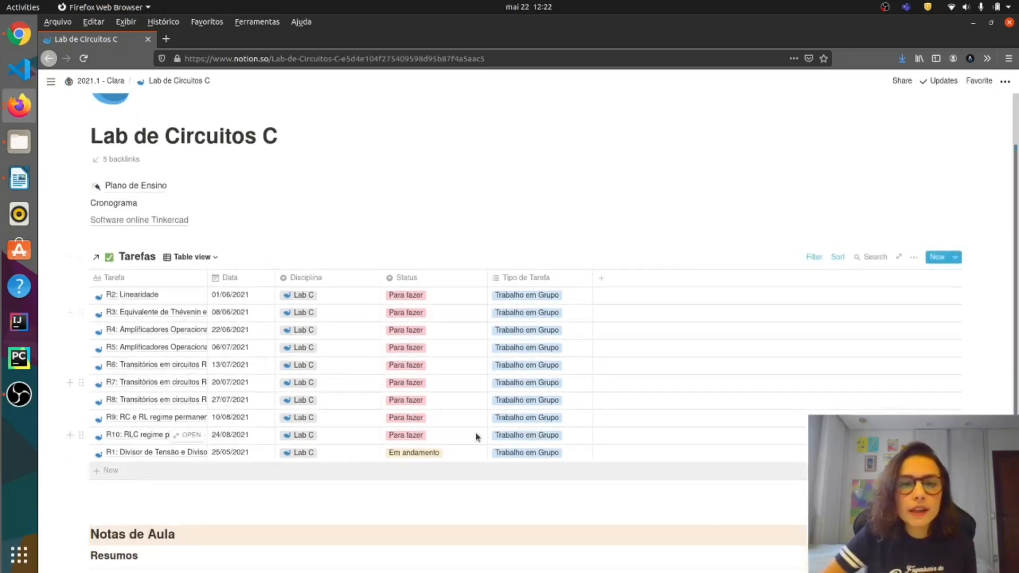
{"action": "scroll", "coordinate": [333, 213], "scroll_direction": "up", "scroll_amount": 1}
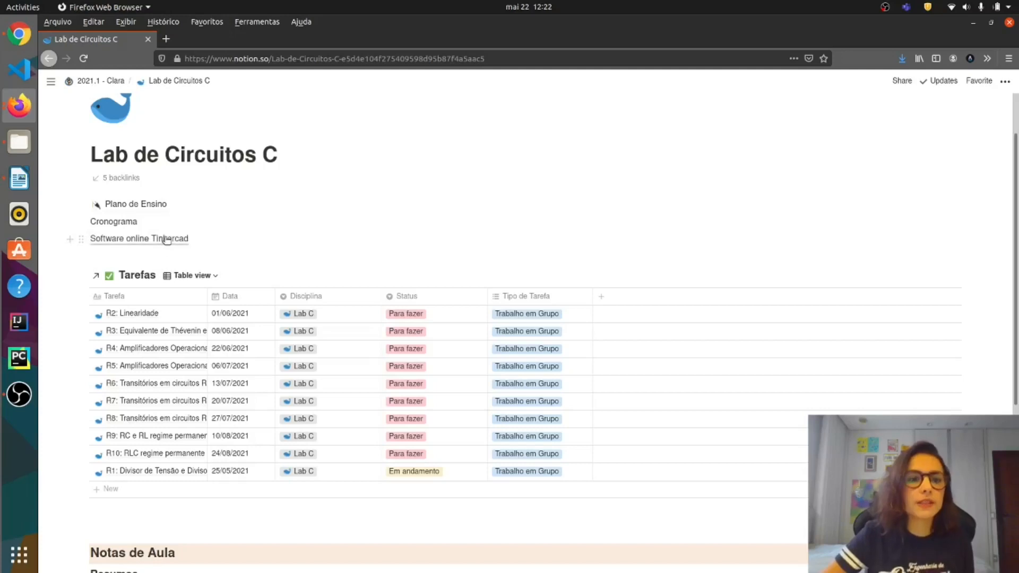
{"action": "left_click", "coordinate": [98, 80]}
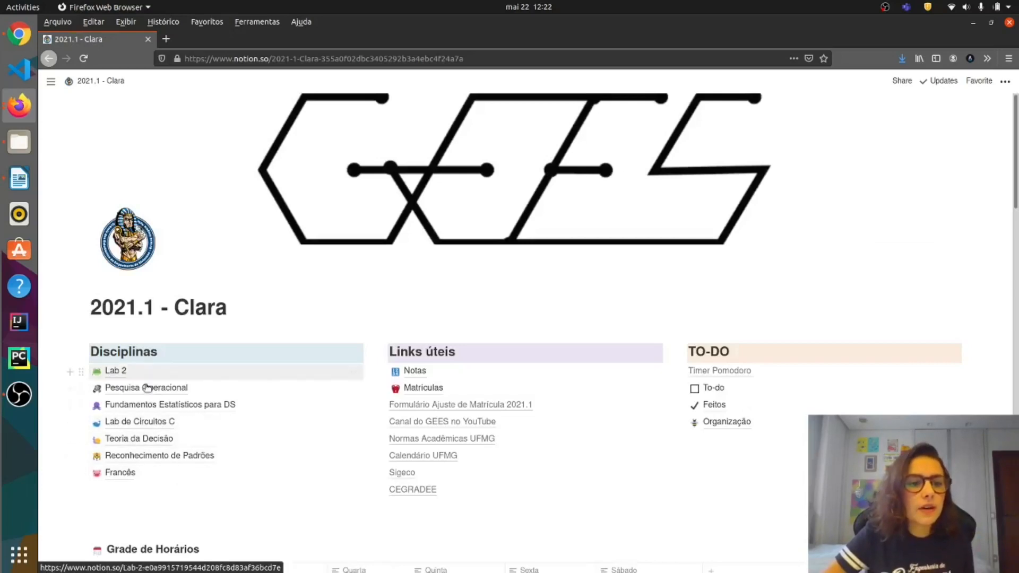
- Open Fundamentos Estatísticos para DS and add a Heading 2 reading "Livros" between the useful links and the Tarefas table
{"action": "left_click", "coordinate": [194, 406]}
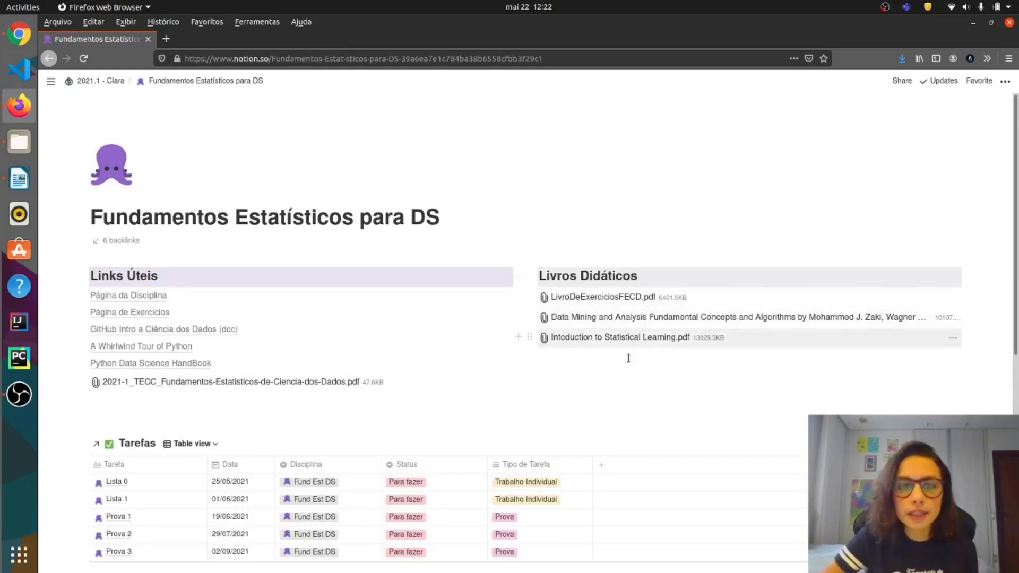
{"action": "scroll", "coordinate": [130, 494], "scroll_direction": "down", "scroll_amount": 2}
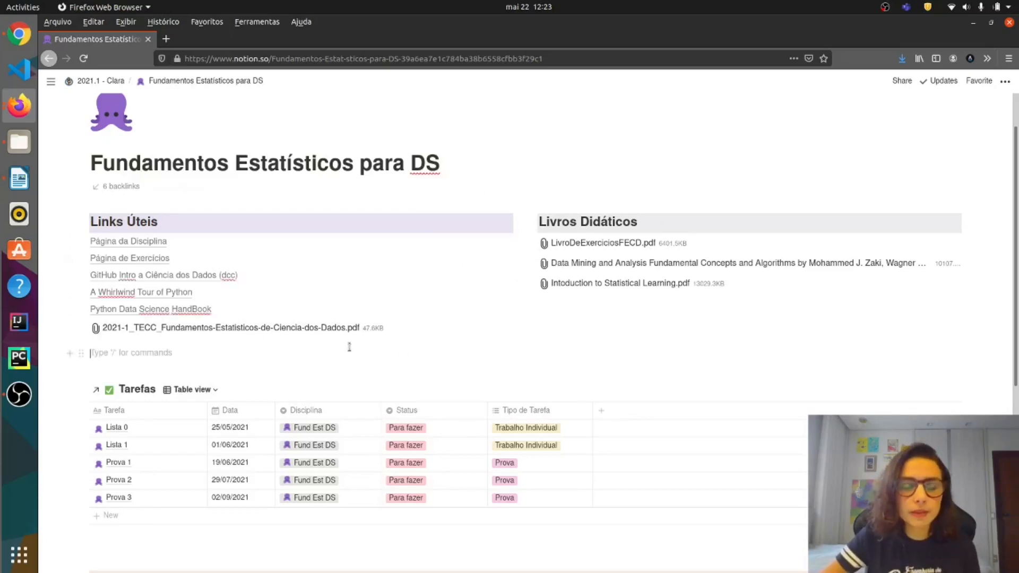
{"action": "type", "text": "/"}
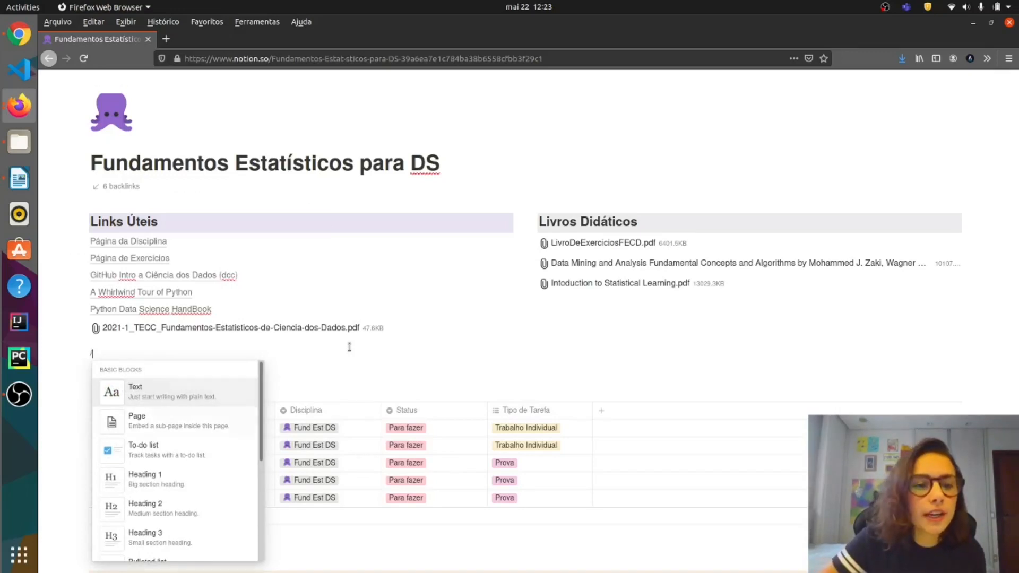
{"action": "key", "text": "Down"}
{"action": "key", "text": "Down"}
{"action": "key", "text": "Down"}
{"action": "key", "text": "Down"}
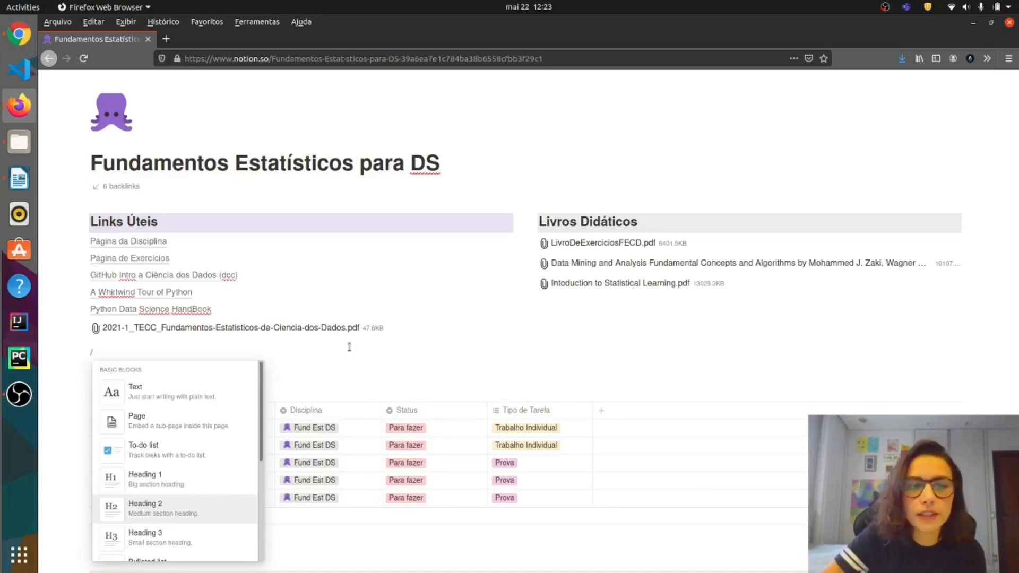
{"action": "key", "text": "Return"}
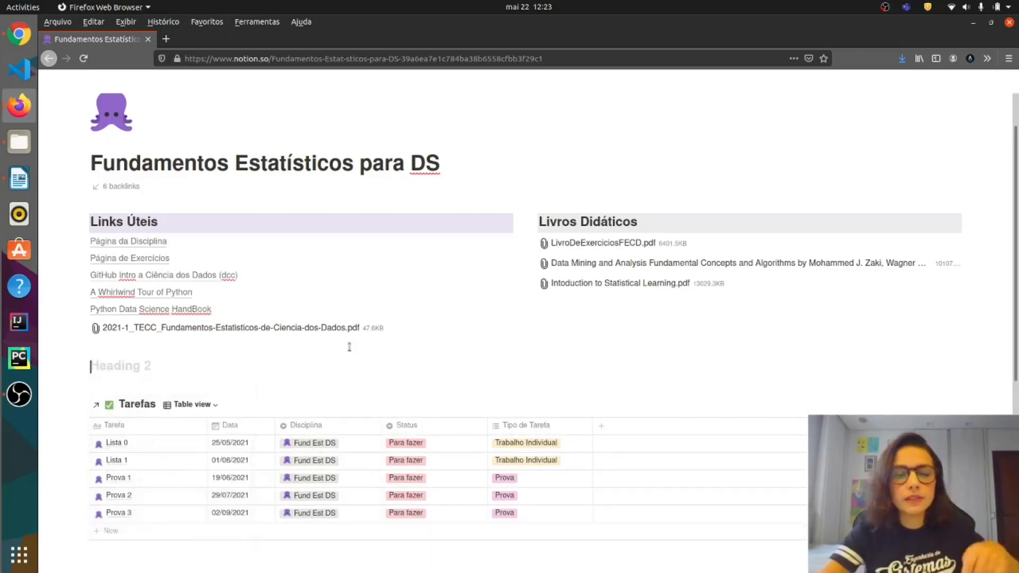
{"action": "type", "text": "Livros"}
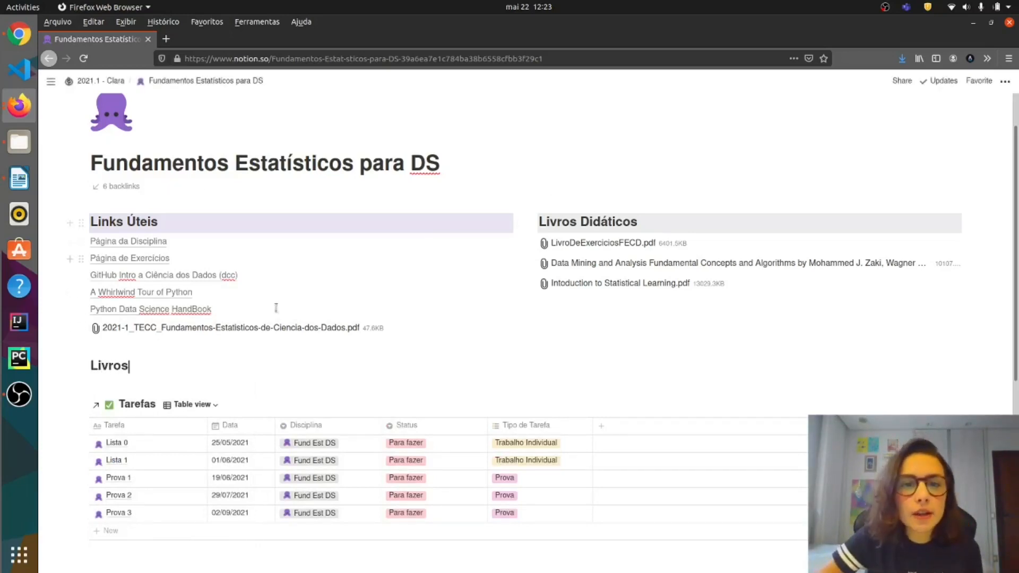
- Give the Livros heading a green background and move it into a third column beside Livros Didáticos
{"action": "left_click", "coordinate": [82, 367]}
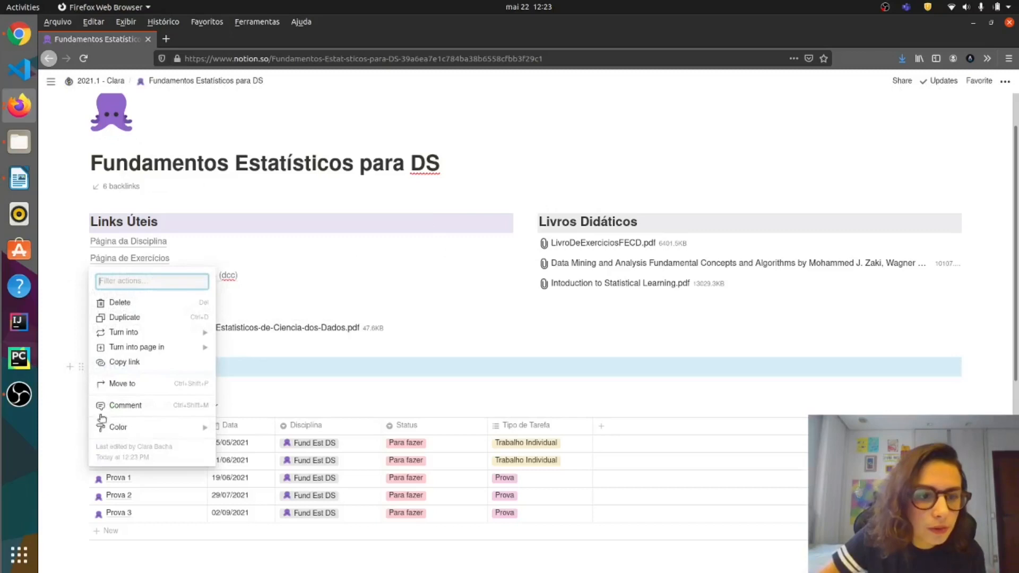
{"action": "mouse_move", "coordinate": [149, 424]}
{"action": "scroll", "coordinate": [262, 461], "scroll_direction": "down", "scroll_amount": 1}
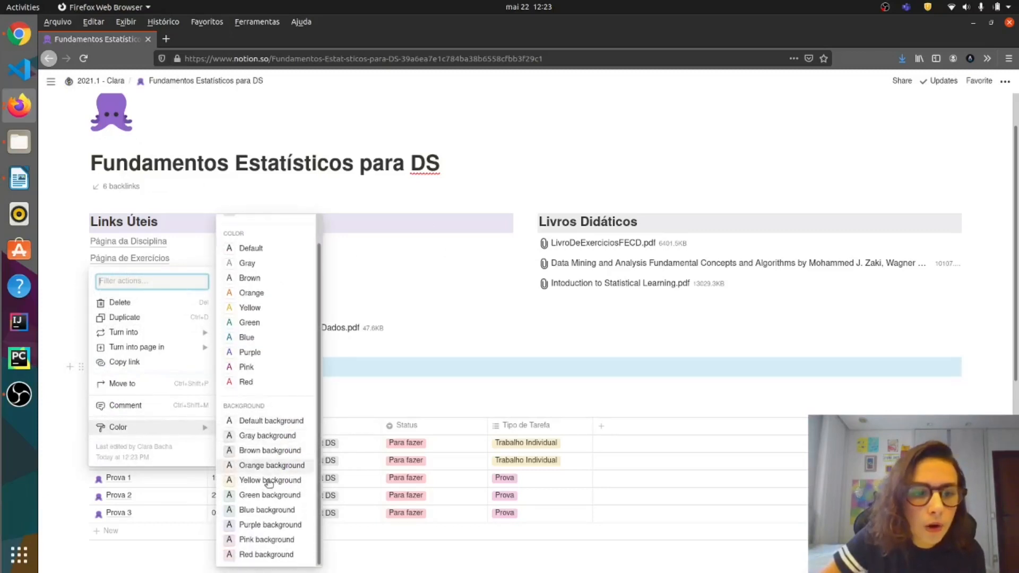
{"action": "left_click", "coordinate": [283, 497]}
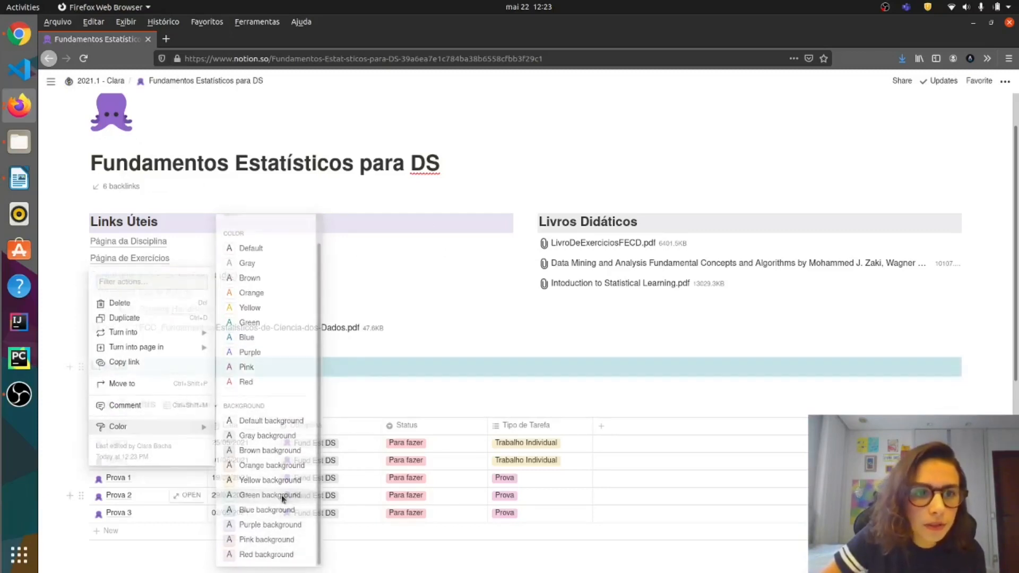
{"action": "left_click_drag", "start_coordinate": [81, 367], "coordinate": [975, 216]}
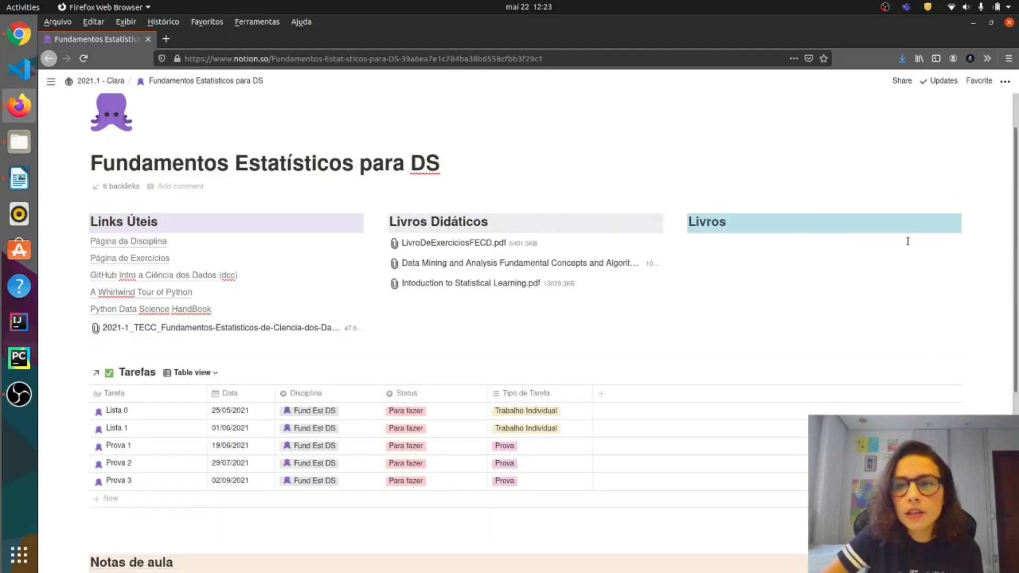
- Insert a new sub-page block beneath the Livros heading
{"action": "left_click", "coordinate": [857, 254]}
{"action": "key", "text": "Return"}
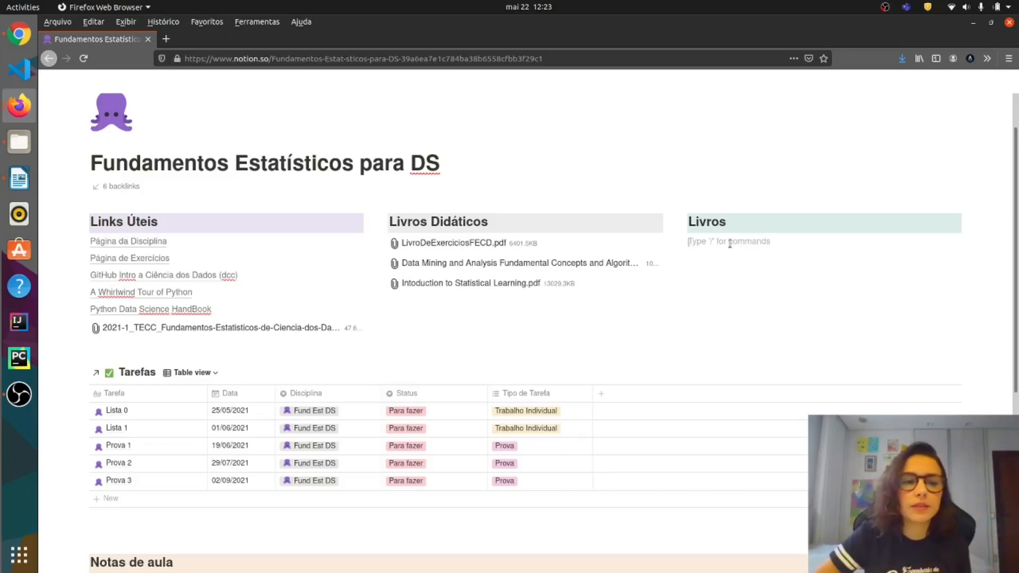
{"action": "scroll", "coordinate": [729, 243], "scroll_direction": "down", "scroll_amount": 3}
{"action": "scroll", "coordinate": [750, 268], "scroll_direction": "up", "scroll_amount": 3}
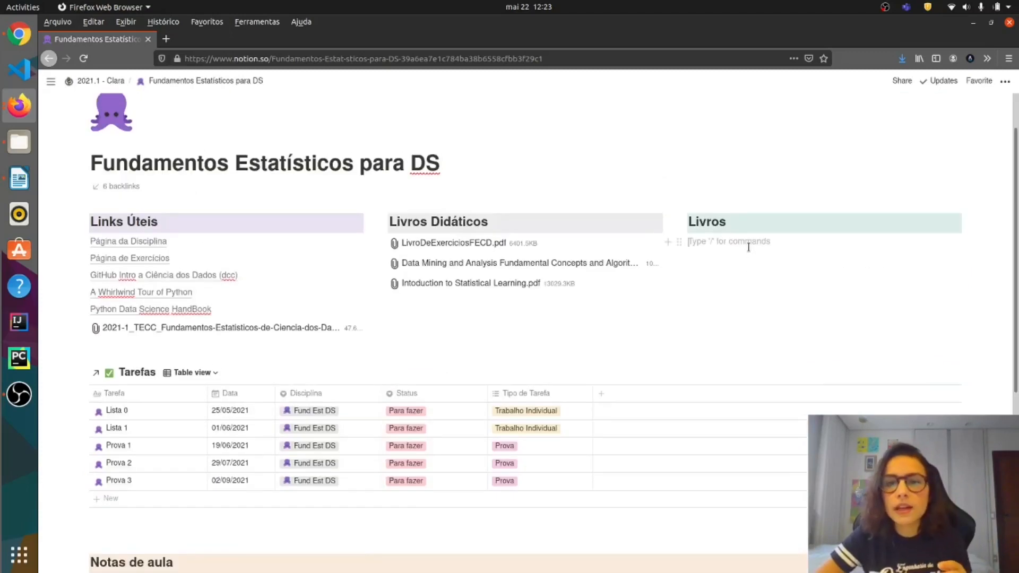
{"action": "type", "text": "/"}
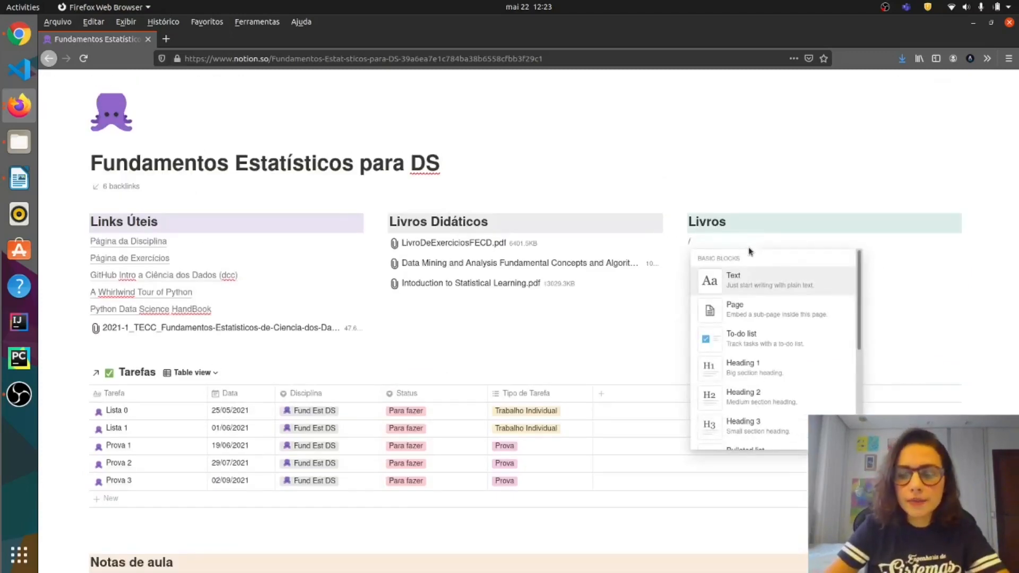
{"action": "key", "text": "Down"}
{"action": "key", "text": "Return"}
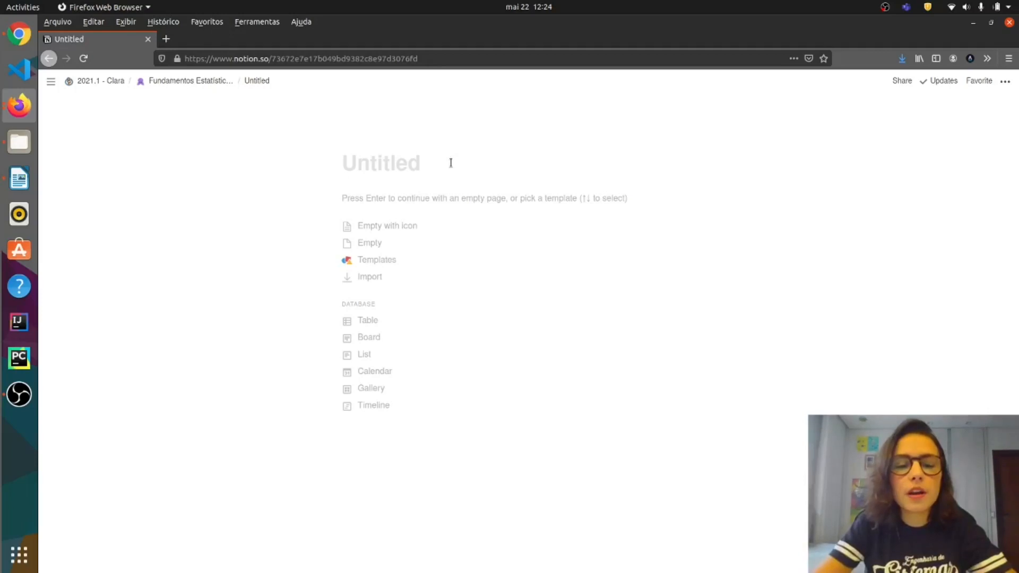
- Title the new sub-page "Matéria 1" and continue with an empty page body
{"action": "type", "text": "Matéria 1"}
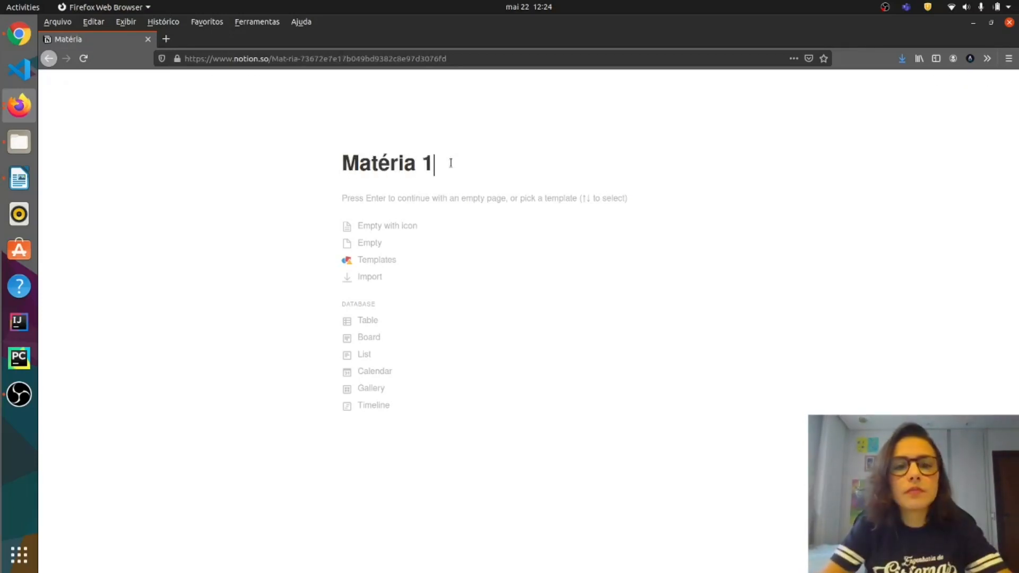
{"action": "left_click", "coordinate": [392, 198]}
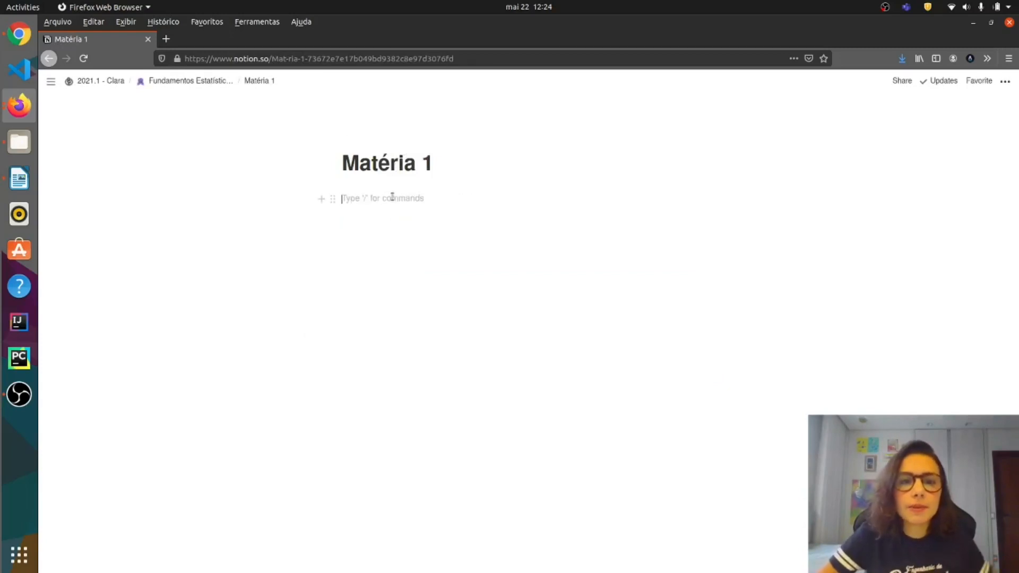
{"action": "type", "text": "ASkjdnajk"}
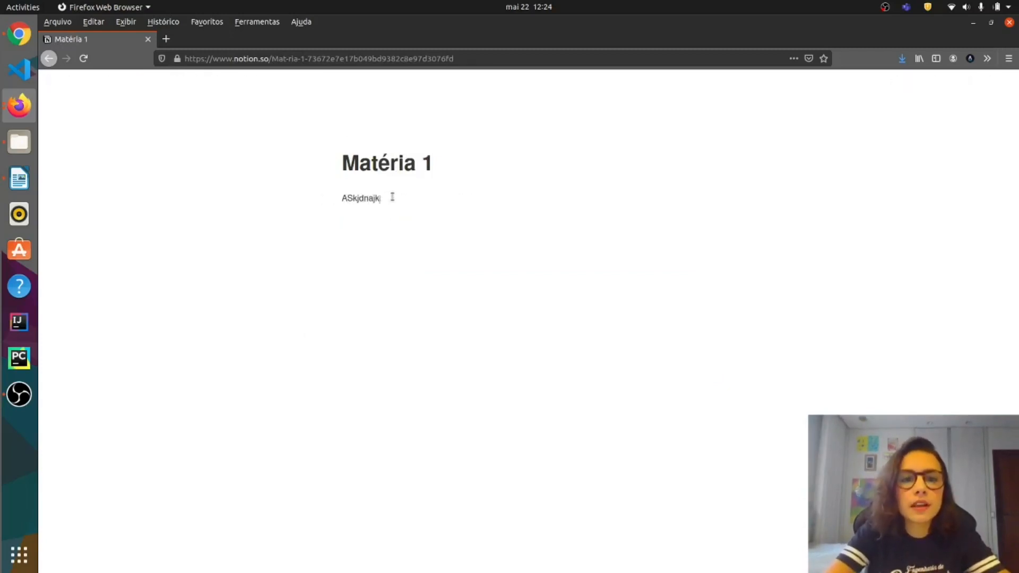
{"action": "type", "text": "dnakd"}
{"action": "key", "text": "BackSpace"}
{"action": "key", "text": "BackSpace"}
{"action": "key", "text": "BackSpace"}
{"action": "key", "text": "BackSpace"}
{"action": "key", "text": "BackSpace"}
{"action": "key", "text": "BackSpace"}
{"action": "key", "text": "BackSpace"}
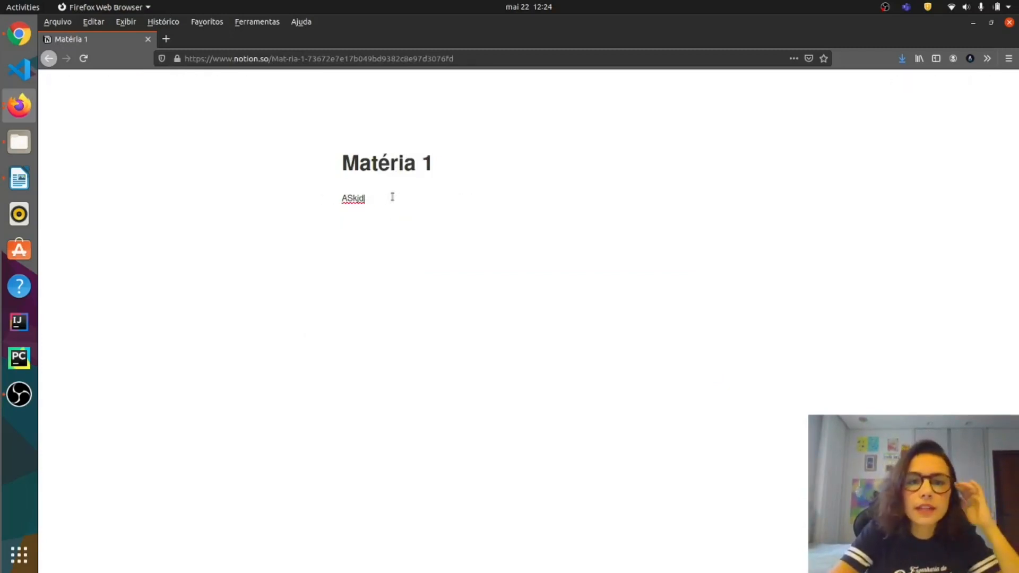
{"action": "key", "text": "BackSpace"}
{"action": "type", "text": "/"}
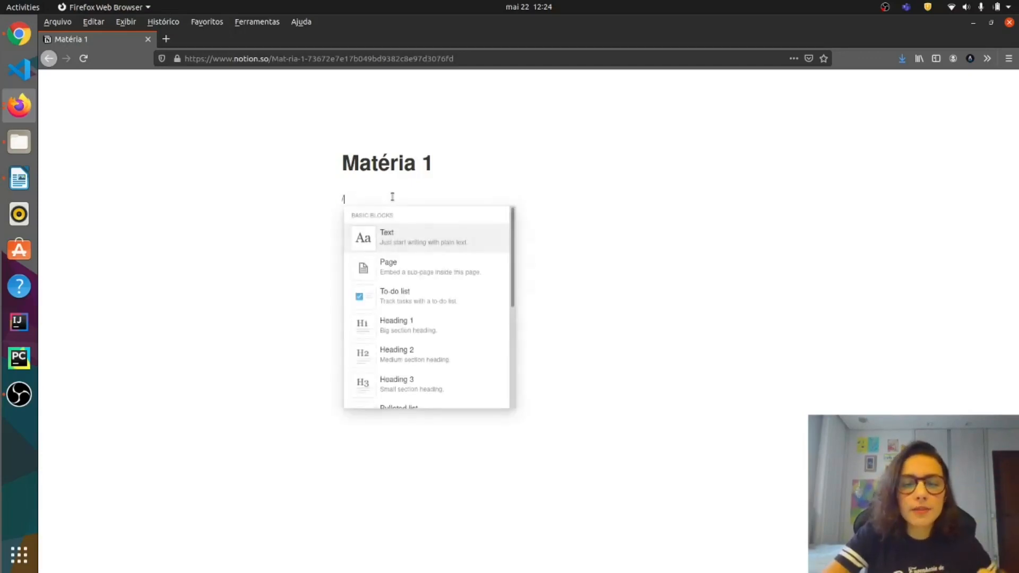
{"action": "type", "text": "pdf"}
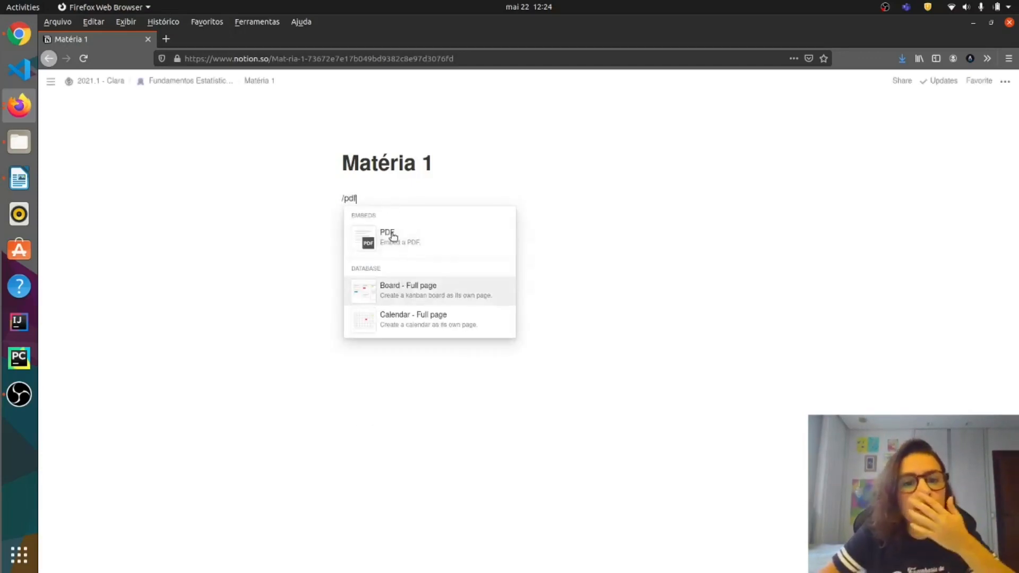
{"action": "left_click", "coordinate": [613, 204]}
{"action": "key", "text": "BackSpace"}
{"action": "key", "text": "BackSpace"}
{"action": "key", "text": "BackSpace"}
{"action": "key", "text": "BackSpace"}
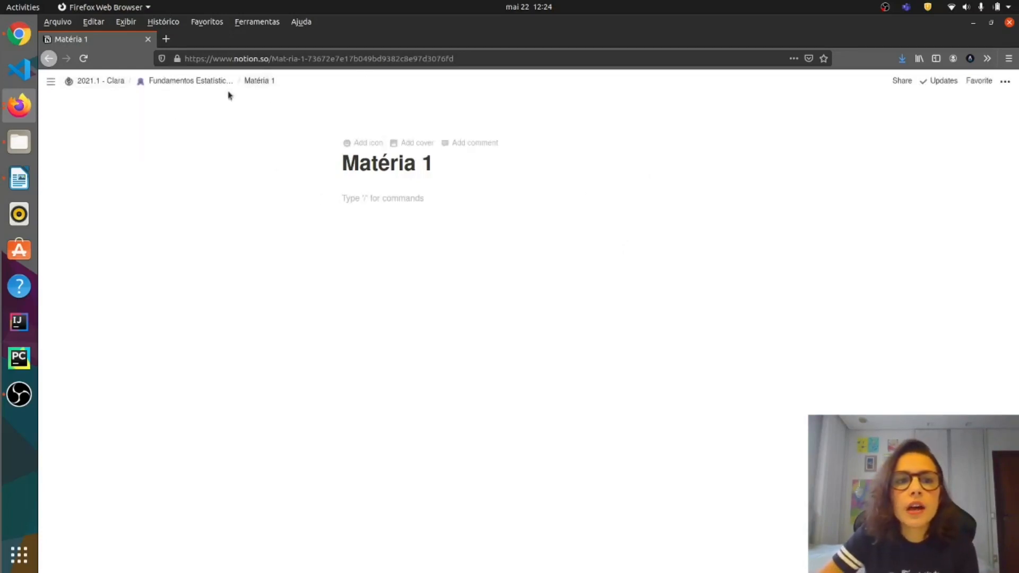
- Give the Matéria 1 sub-page the notepad emoji as its icon, filtering by "note", and return to the Fundamentos Estatísticos para DS page
{"action": "left_click", "coordinate": [191, 81]}
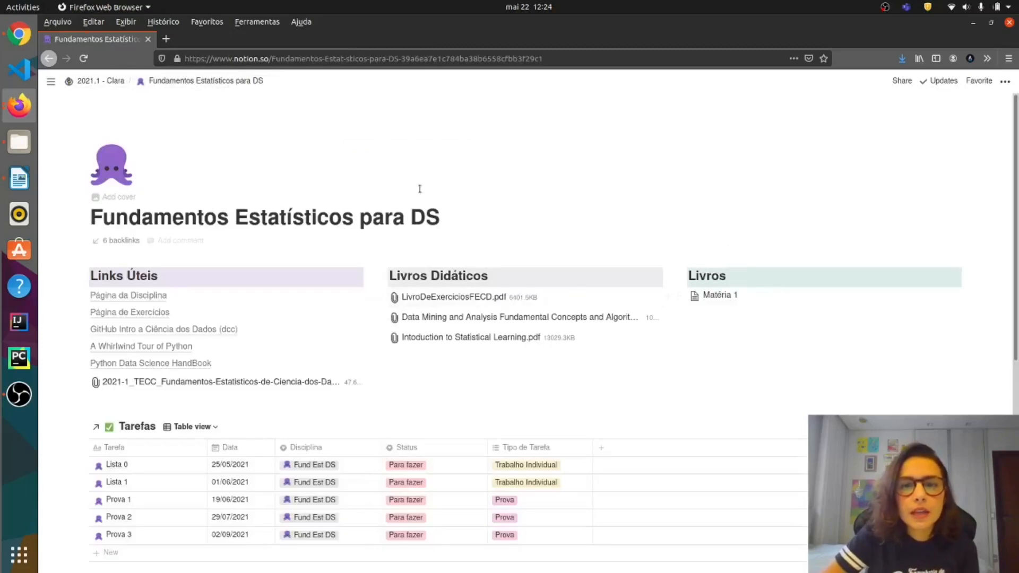
{"action": "left_click", "coordinate": [711, 298]}
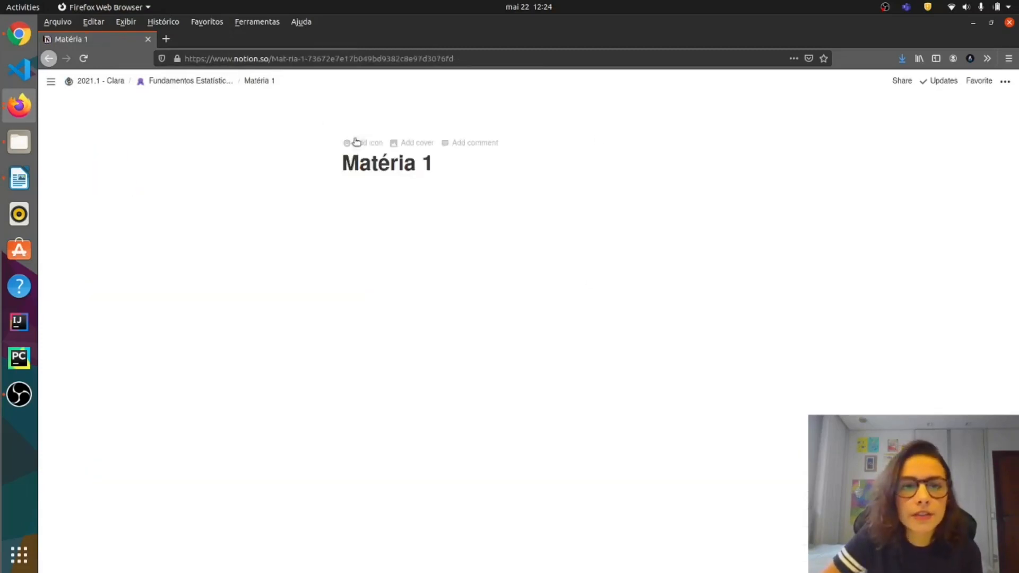
{"action": "left_click", "coordinate": [362, 143]}
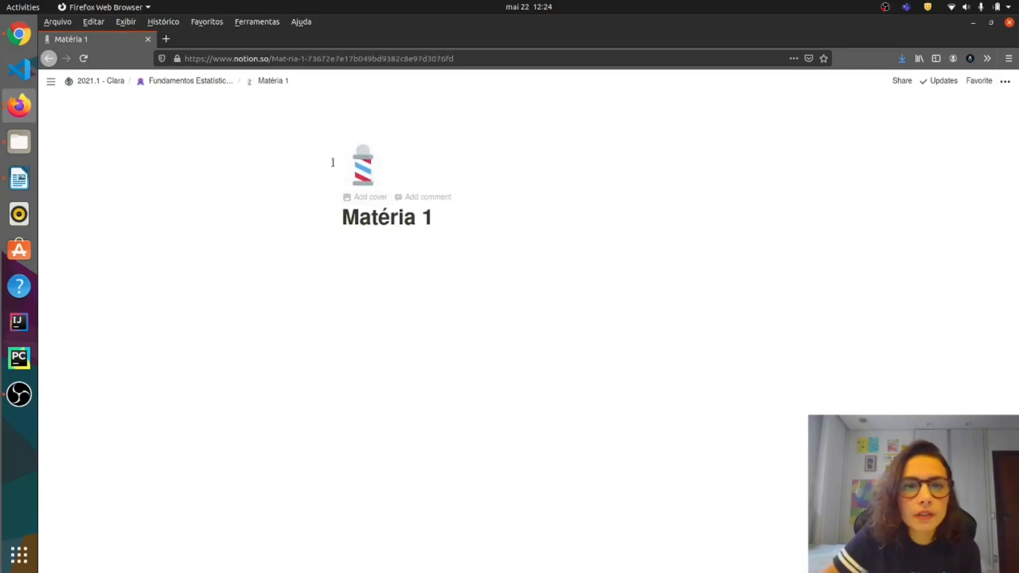
{"action": "left_click", "coordinate": [363, 165]}
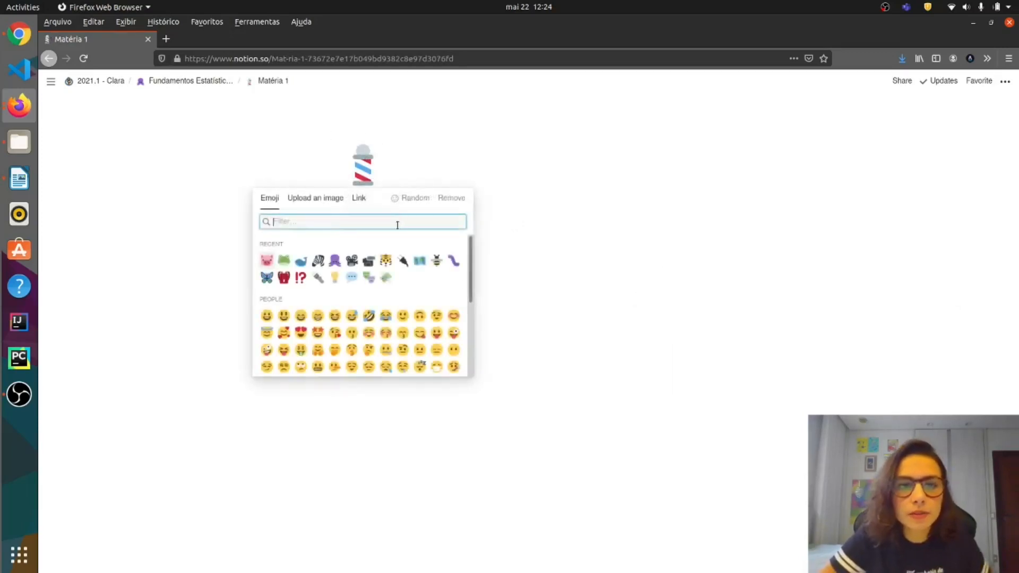
{"action": "type", "text": "note"}
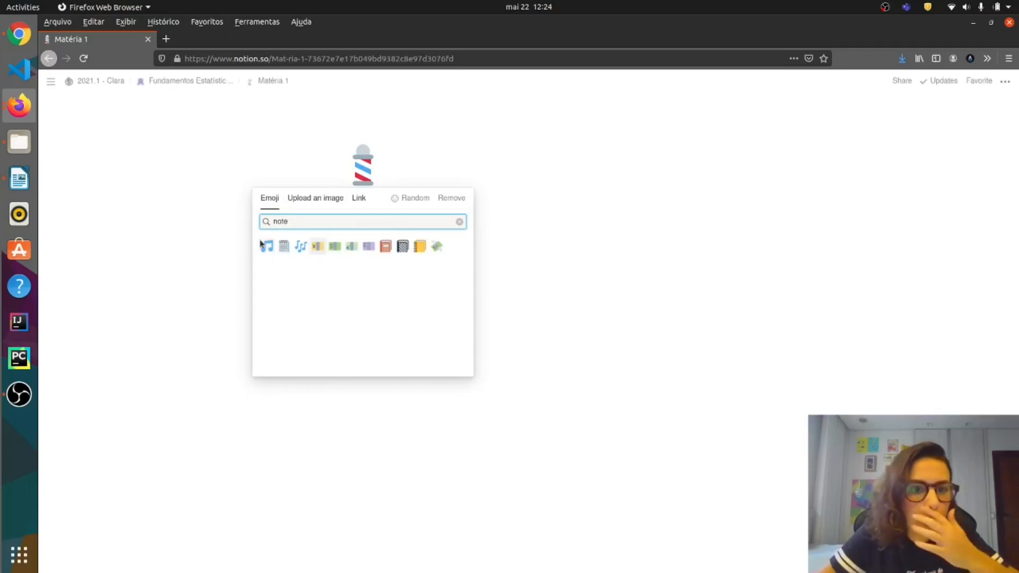
{"action": "left_click", "coordinate": [284, 247]}
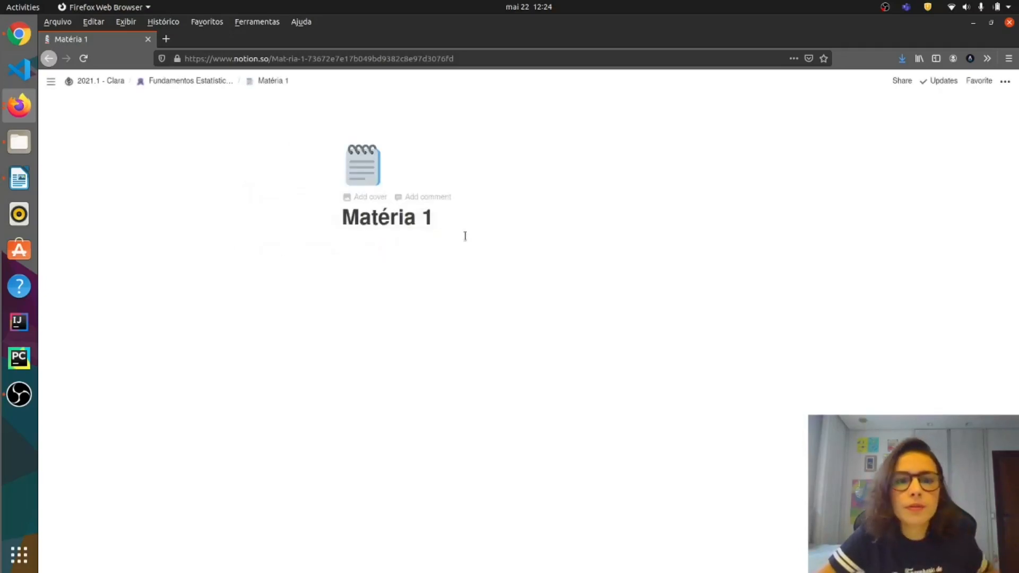
{"action": "left_click", "coordinate": [177, 80]}
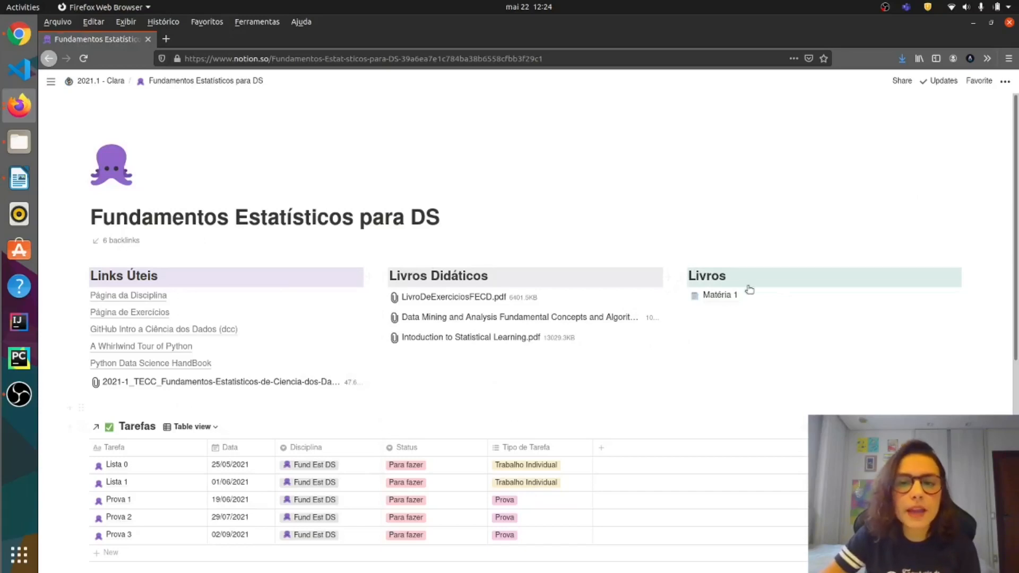
{"action": "left_click", "coordinate": [678, 277]}
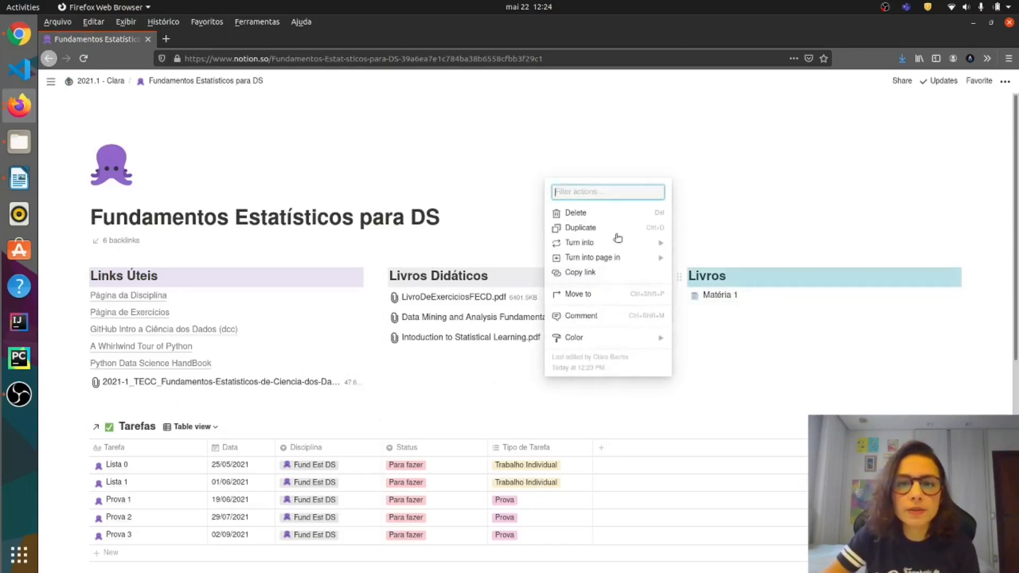
{"action": "left_click", "coordinate": [831, 333]}
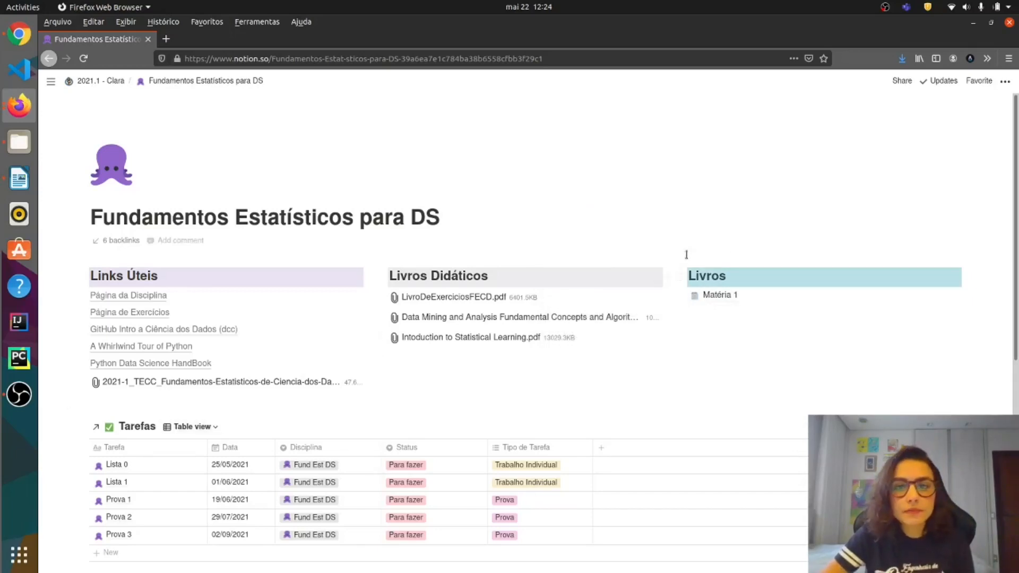
{"action": "left_click", "coordinate": [678, 277]}
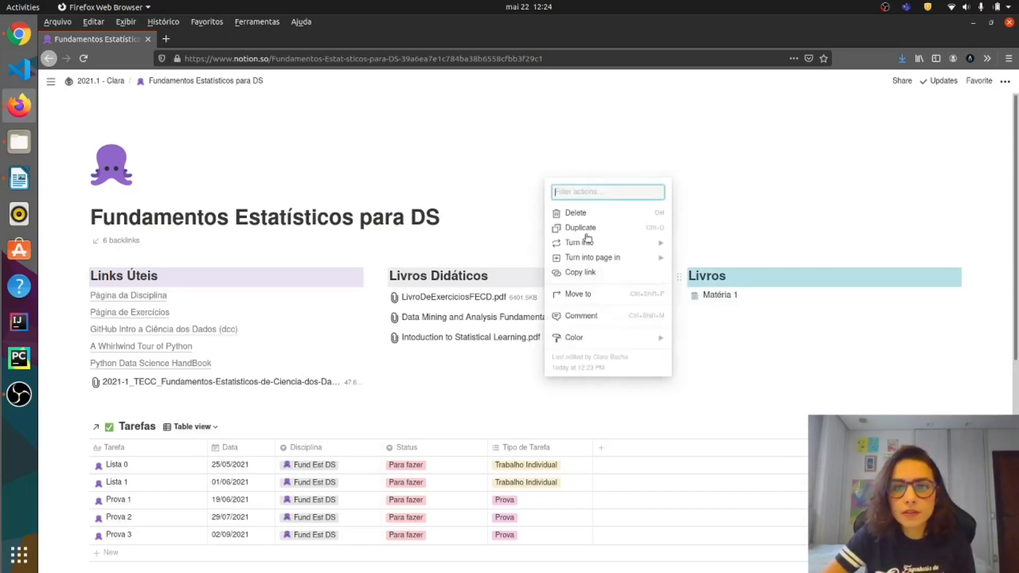
{"action": "left_click", "coordinate": [821, 173]}
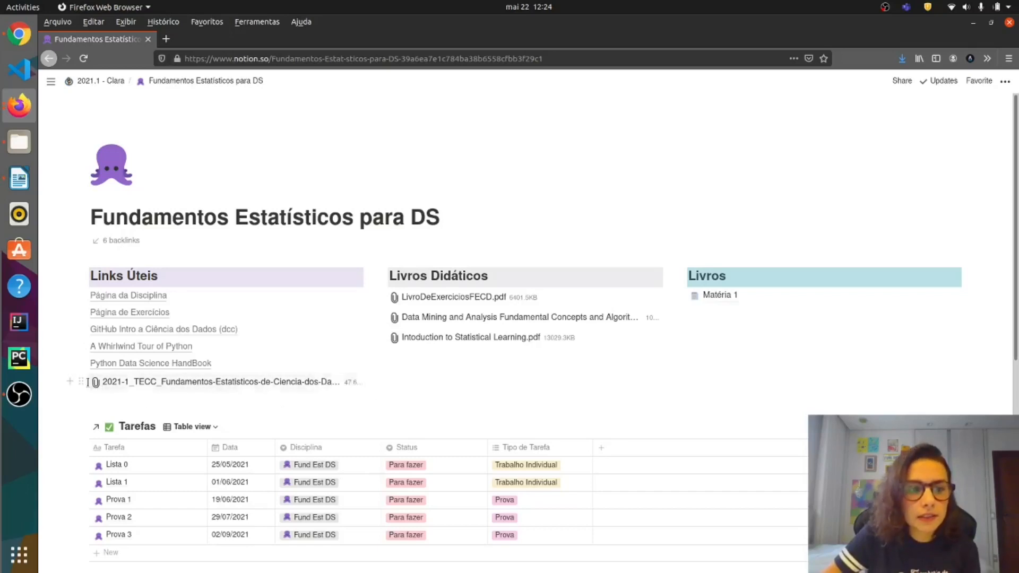
- Move the 2021-1_TECC file to the end of Livros Didáticos and add a "Moodle" line below Python Data Science HandBook
{"action": "left_click_drag", "start_coordinate": [82, 382], "coordinate": [395, 353]}
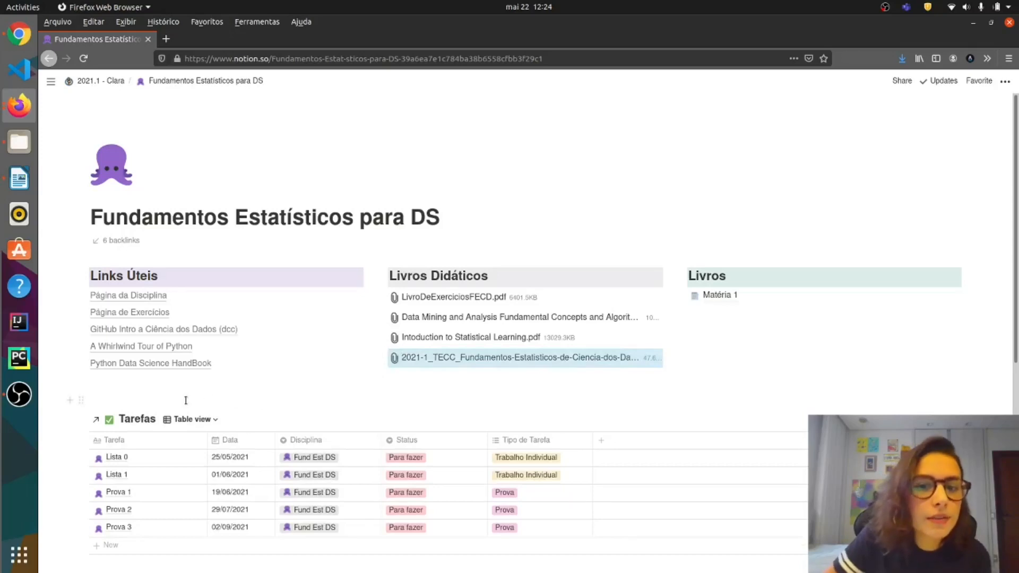
{"action": "left_click", "coordinate": [127, 377]}
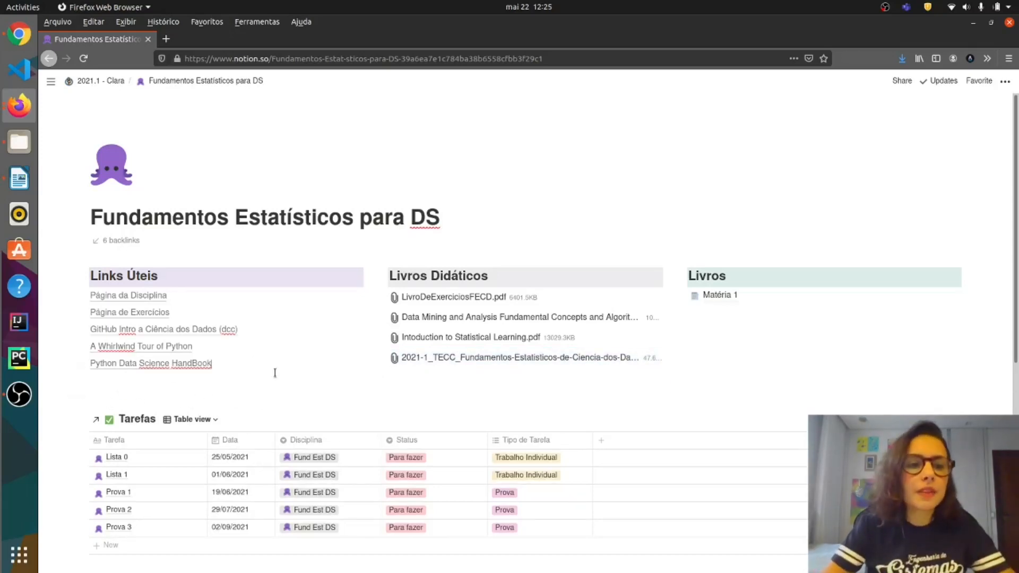
{"action": "key", "text": "Return"}
{"action": "type", "text": "M"}
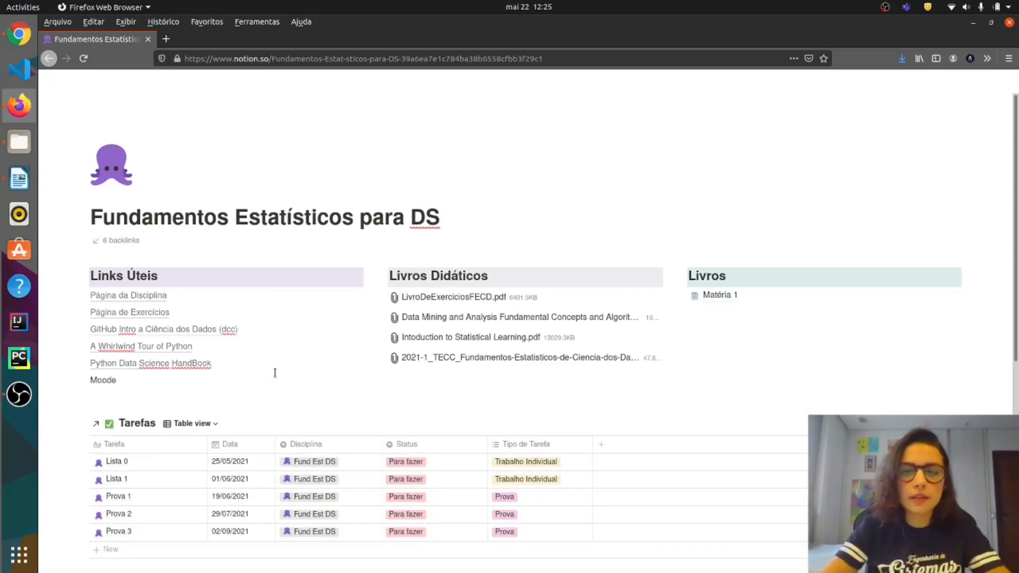
{"action": "type", "text": "oodle"}
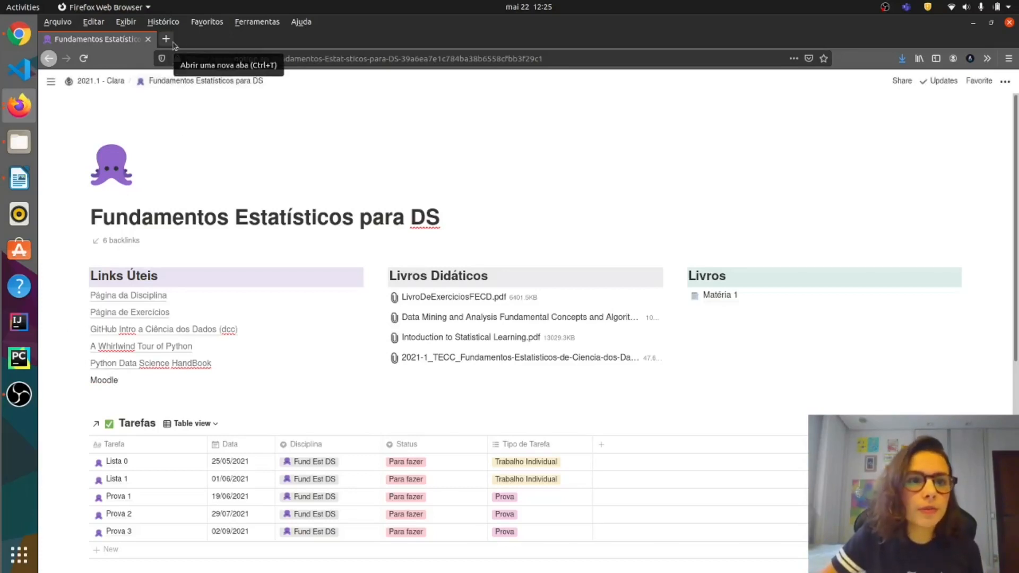
{"action": "left_click", "coordinate": [171, 42]}
{"action": "left_click", "coordinate": [220, 59]}
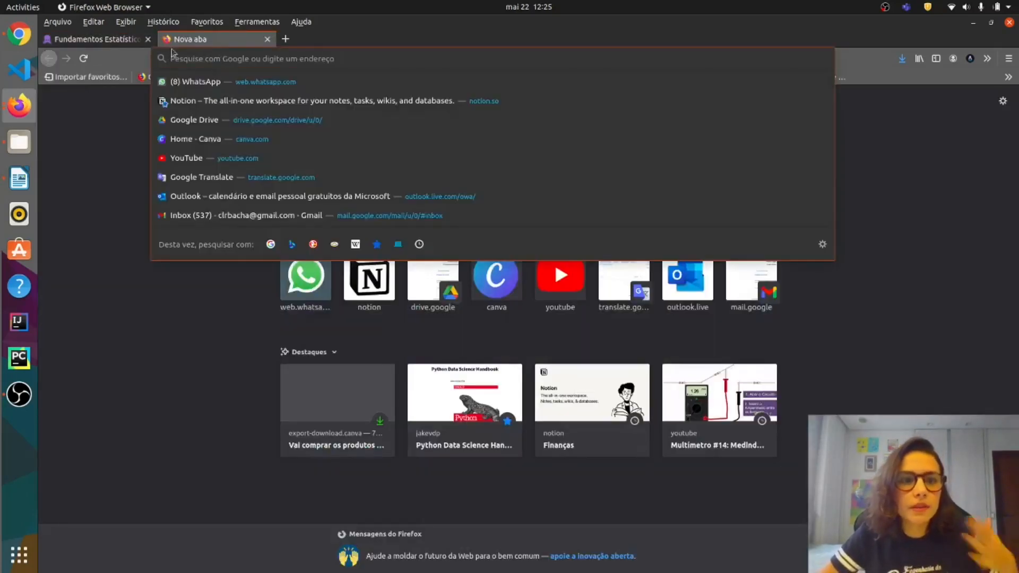
{"action": "left_click", "coordinate": [106, 39]}
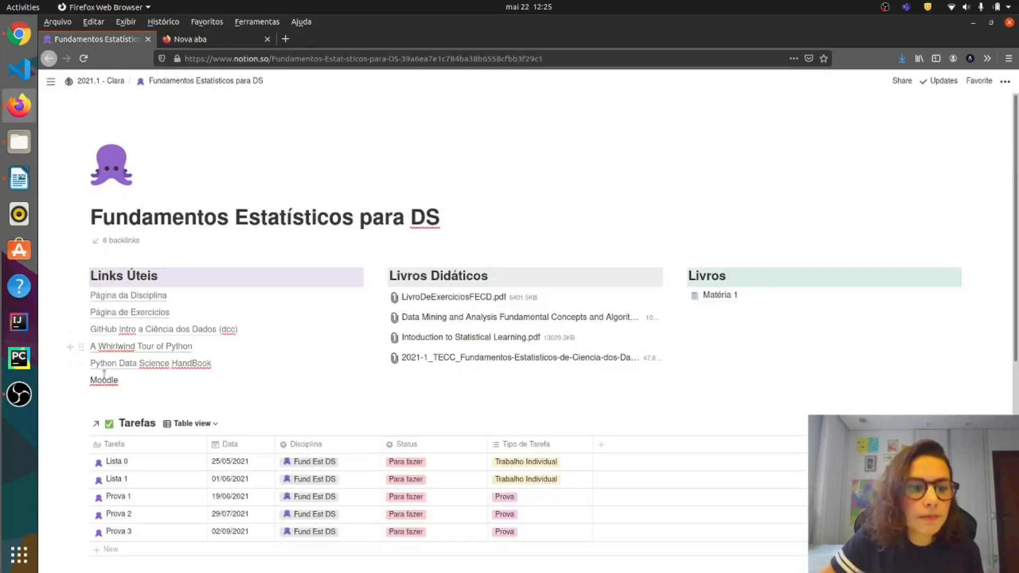
{"action": "double_click", "coordinate": [105, 382]}
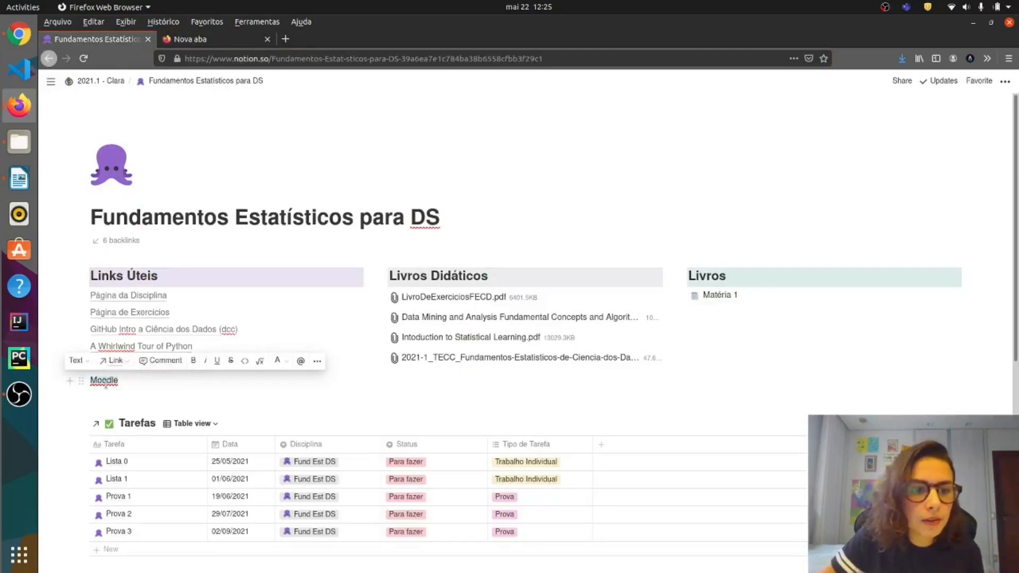
{"action": "left_click", "coordinate": [114, 360]}
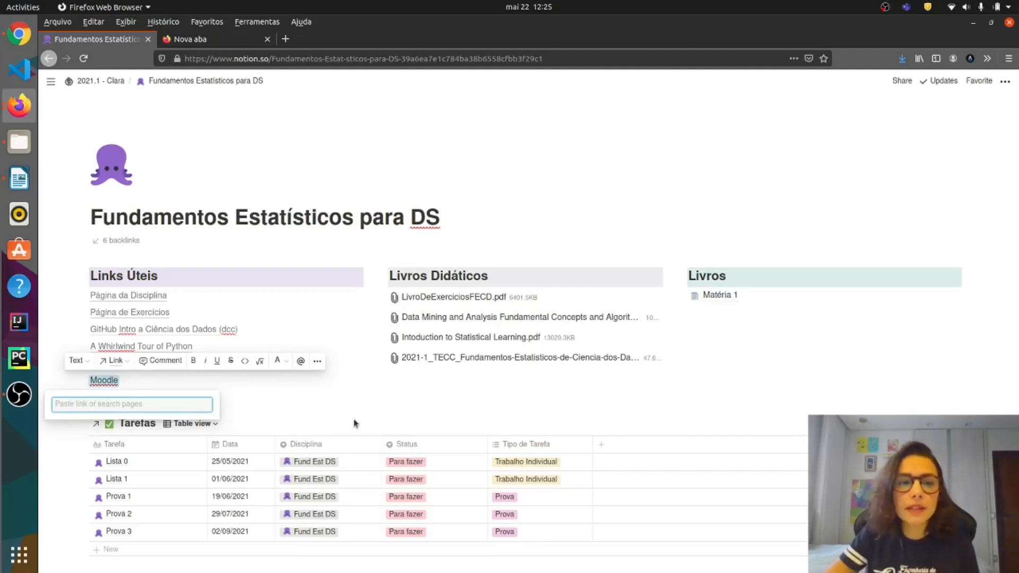
{"action": "key", "text": "Escape"}
- Return to the 2021.1 semester page and review its Tarefas calendar and the weekly routine image below it
{"action": "scroll", "coordinate": [399, 402], "scroll_direction": "down", "scroll_amount": 1}
{"action": "scroll", "coordinate": [400, 402], "scroll_direction": "down", "scroll_amount": 4}
{"action": "left_click", "coordinate": [104, 81]}
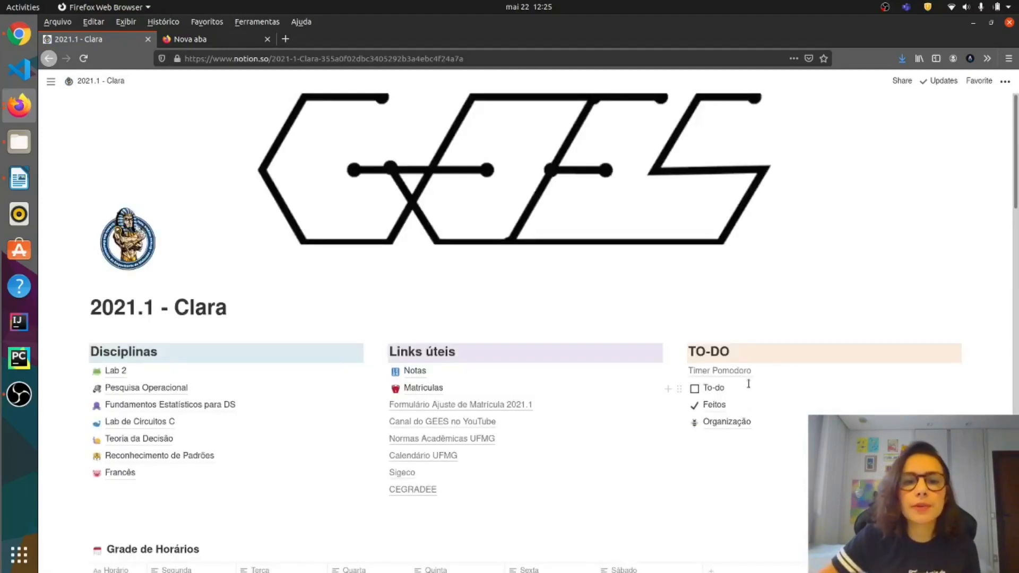
{"action": "scroll", "coordinate": [748, 383], "scroll_direction": "down", "scroll_amount": 12}
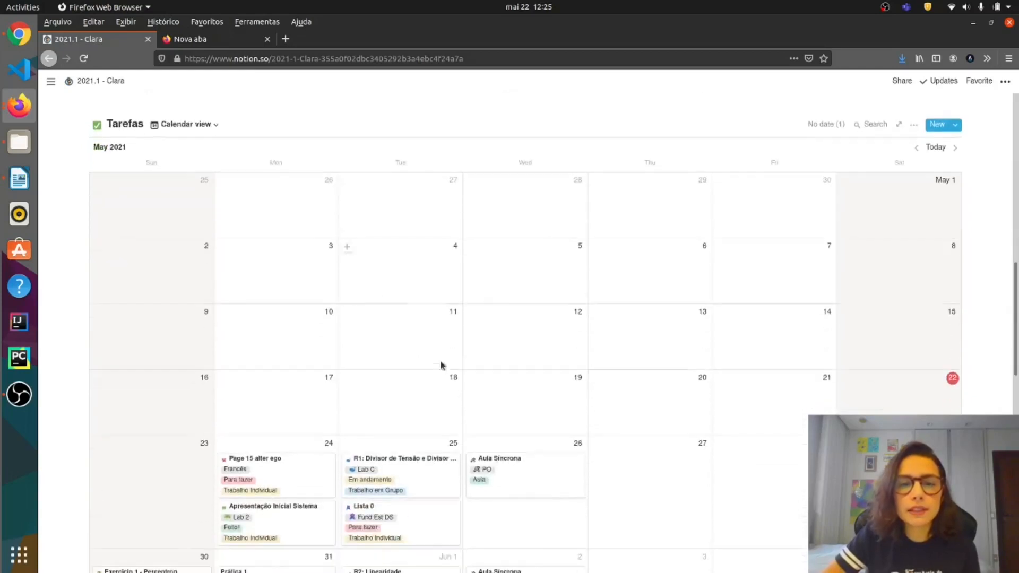
{"action": "scroll", "coordinate": [428, 357], "scroll_direction": "down", "scroll_amount": 2}
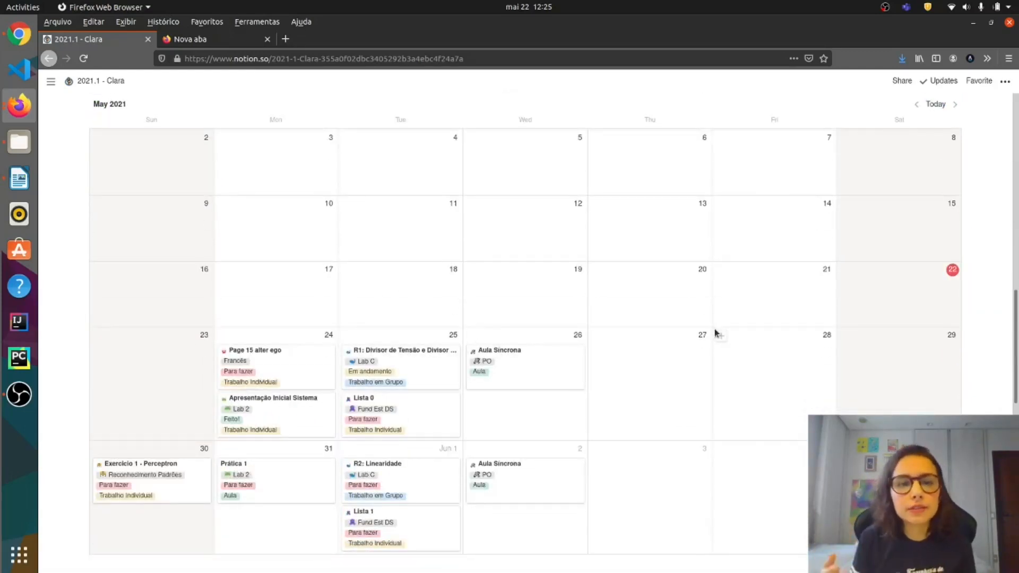
{"action": "scroll", "coordinate": [717, 487], "scroll_direction": "down", "scroll_amount": 8}
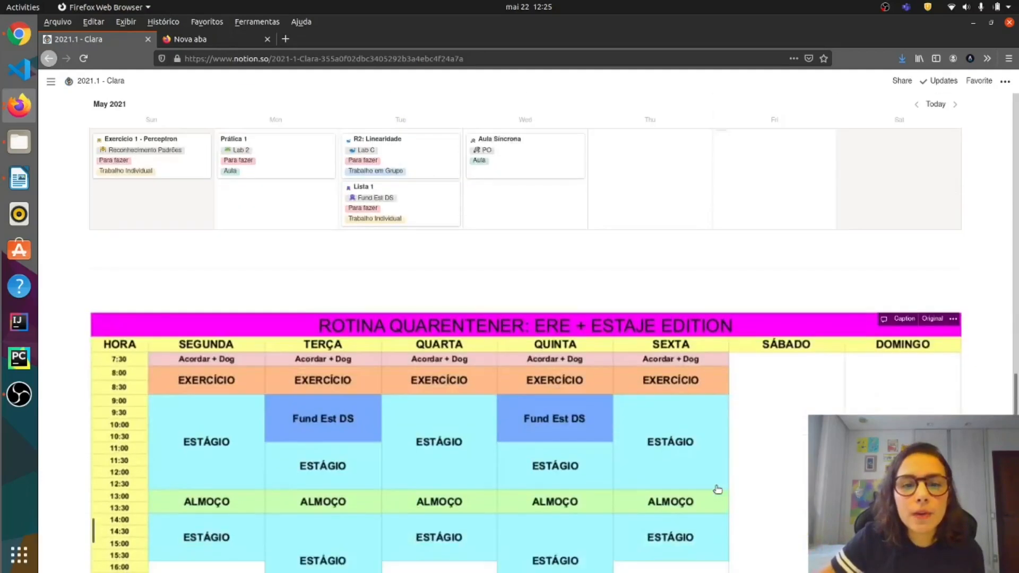
{"action": "scroll", "coordinate": [717, 489], "scroll_direction": "down", "scroll_amount": 3}
{"action": "scroll", "coordinate": [732, 424], "scroll_direction": "up", "scroll_amount": 2}
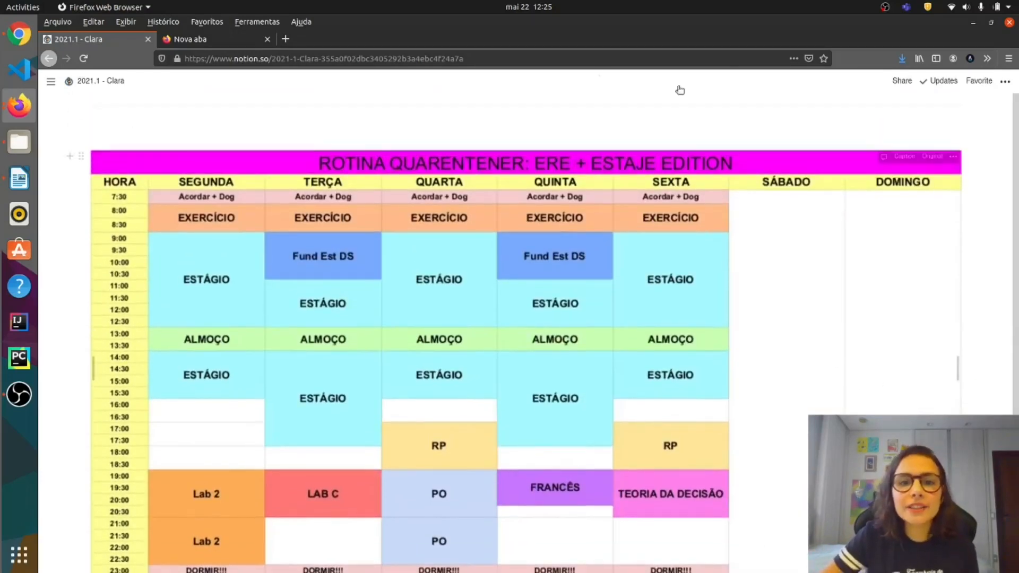
{"action": "scroll", "coordinate": [396, 325], "scroll_direction": "down", "scroll_amount": 2}
{"action": "scroll", "coordinate": [464, 140], "scroll_direction": "up", "scroll_amount": 1}
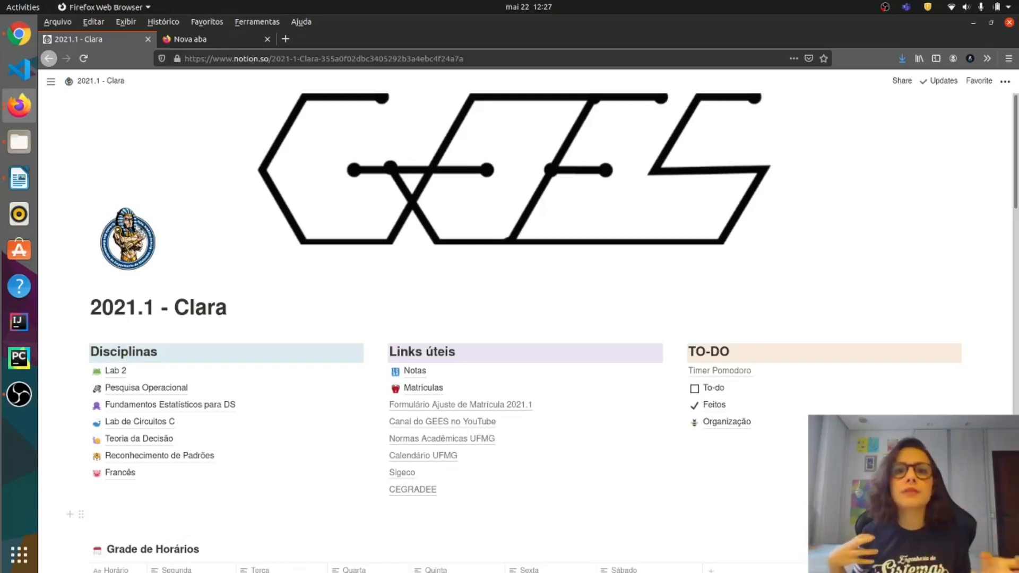
- Open the Notas page and review the grades table and the Calculadora RSG and Calculadora NSG tables
{"action": "left_click", "coordinate": [431, 370]}
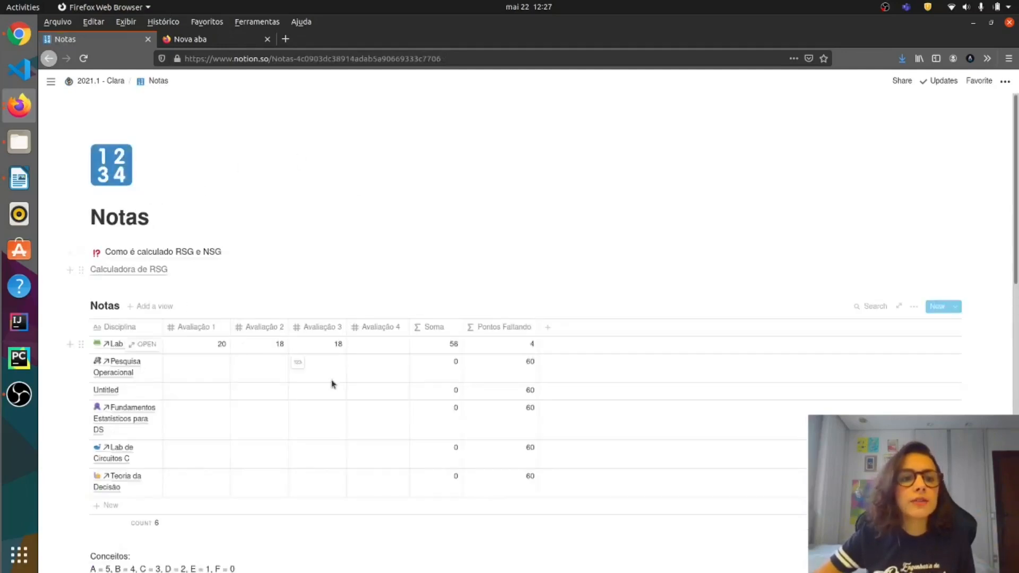
{"action": "scroll", "coordinate": [245, 428], "scroll_direction": "down", "scroll_amount": 2}
{"action": "scroll", "coordinate": [244, 427], "scroll_direction": "down", "scroll_amount": 1}
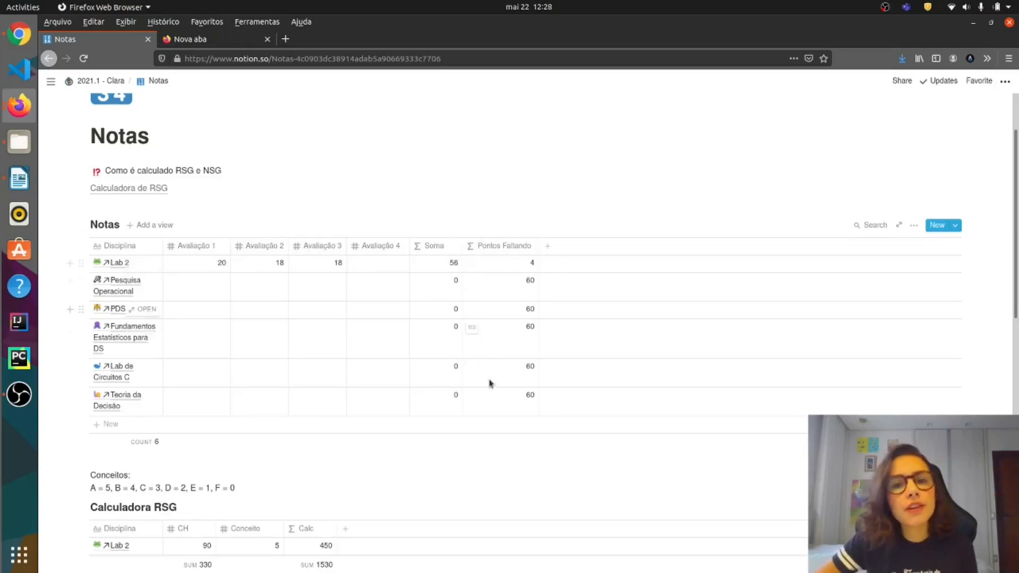
{"action": "scroll", "coordinate": [517, 383], "scroll_direction": "down", "scroll_amount": 7}
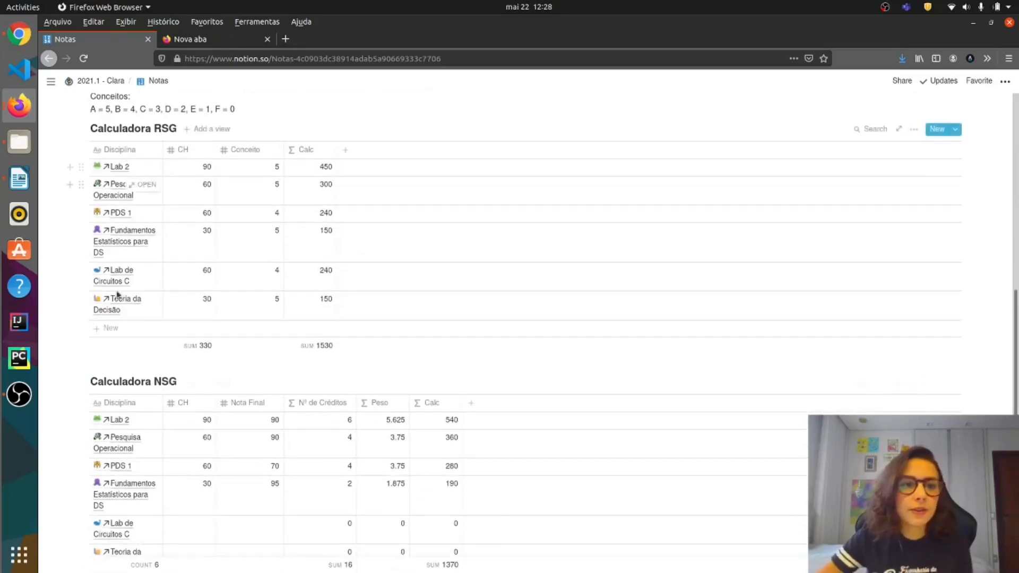
- Examine the CH, Conceito and Calc columns of Calculadora RSG and the grade, credit and weight columns of Calculadora NSG
{"action": "scroll", "coordinate": [156, 144], "scroll_direction": "up", "scroll_amount": 2}
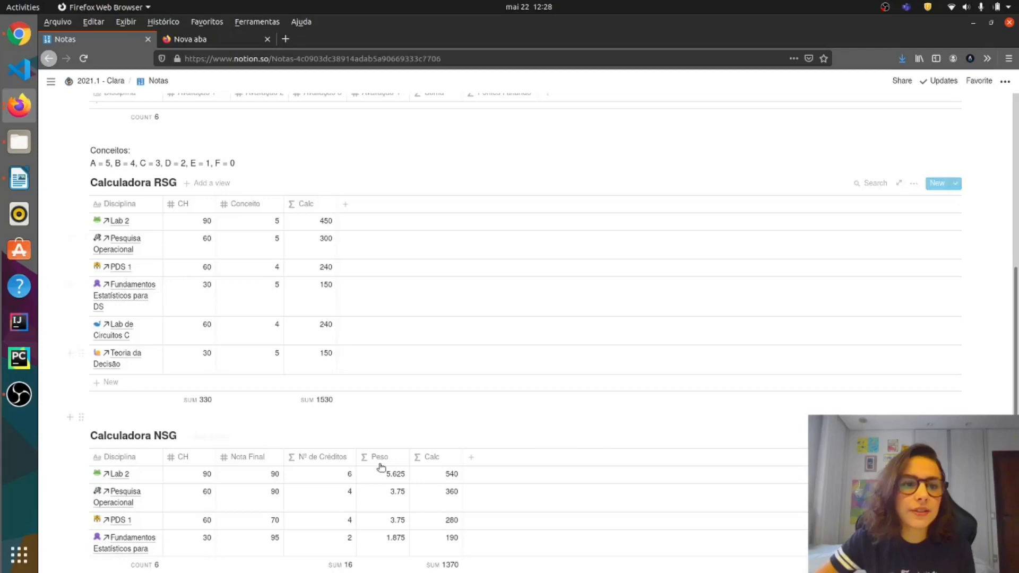
{"action": "scroll", "coordinate": [544, 403], "scroll_direction": "down", "scroll_amount": 2}
{"action": "scroll", "coordinate": [538, 366], "scroll_direction": "up", "scroll_amount": 3}
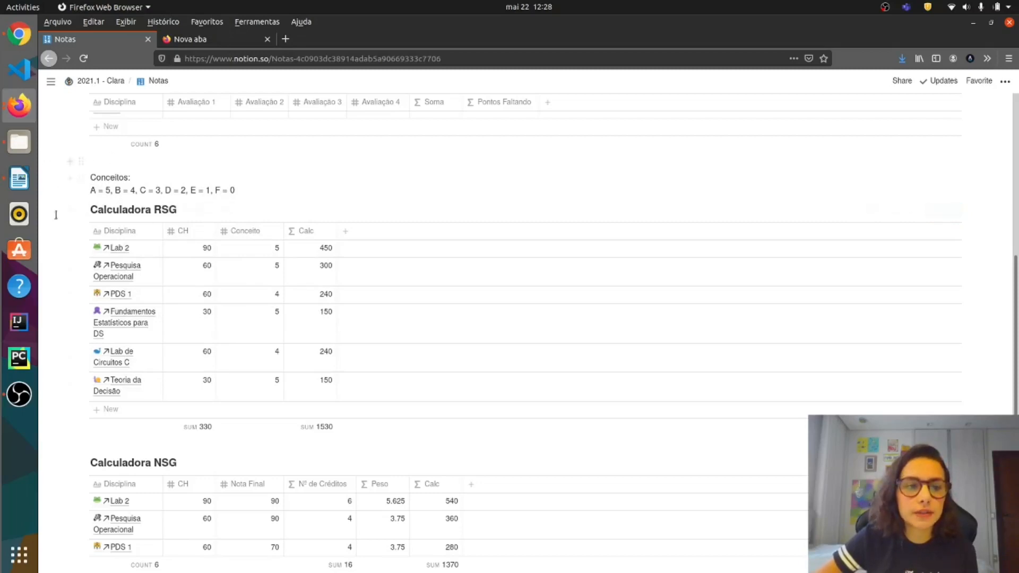
{"action": "scroll", "coordinate": [185, 366], "scroll_direction": "down", "scroll_amount": 5}
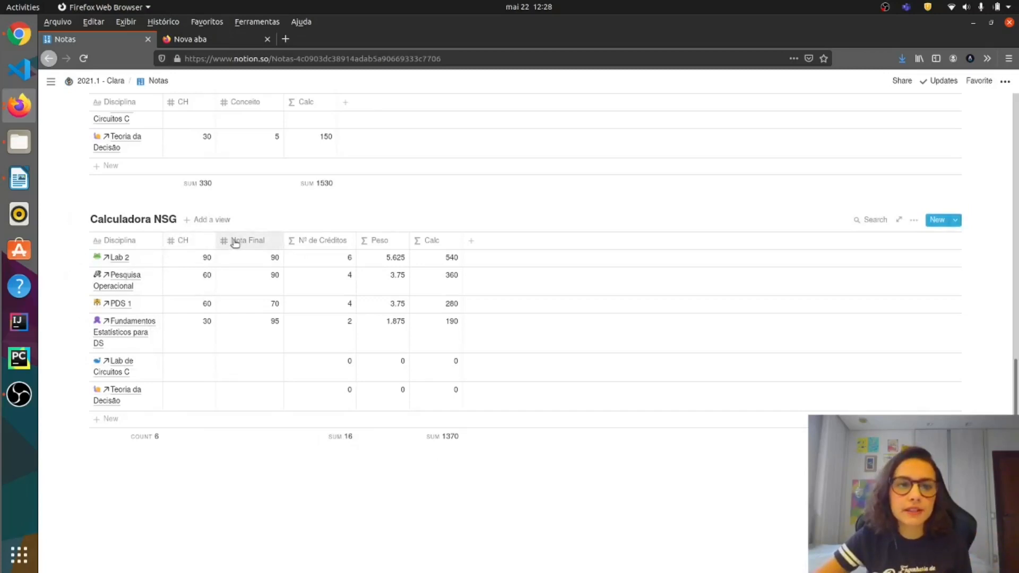
{"action": "scroll", "coordinate": [230, 248], "scroll_direction": "up", "scroll_amount": 3}
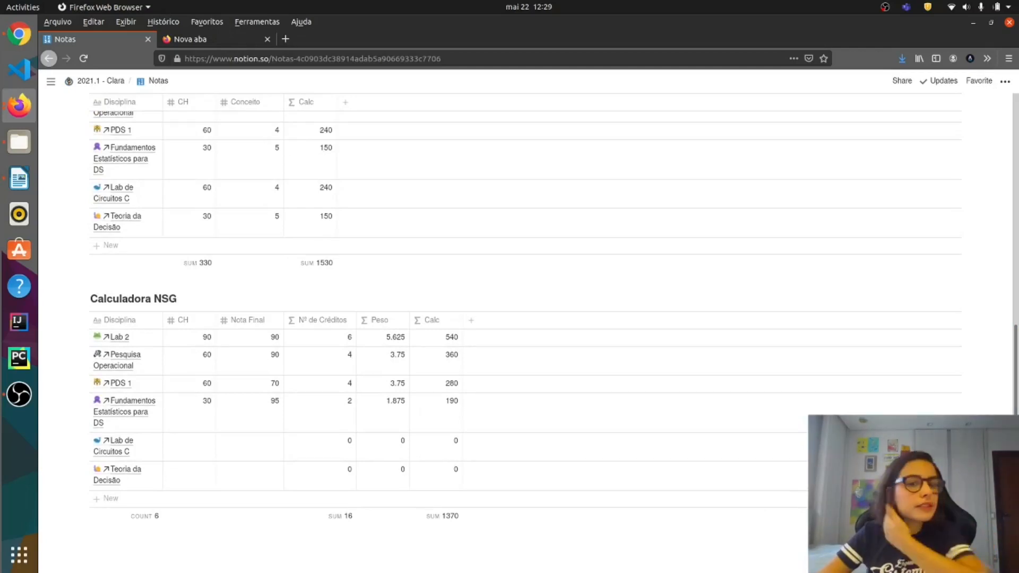
- Open the Calculadora de RSG link above the Notas grades table and look over the linked calculator page
{"action": "scroll", "coordinate": [564, 419], "scroll_direction": "up", "scroll_amount": 5}
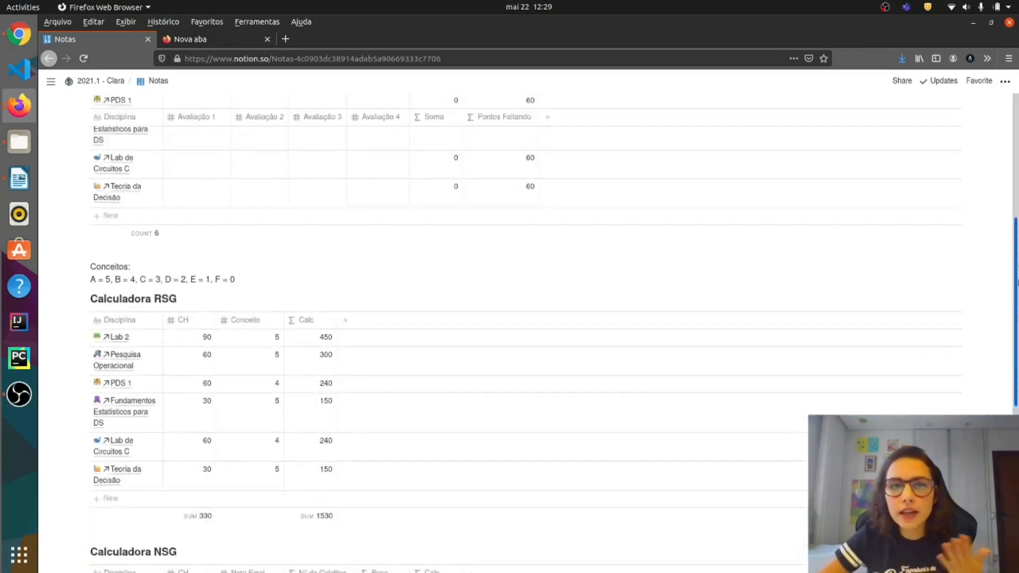
{"action": "scroll", "coordinate": [526, 319], "scroll_direction": "up", "scroll_amount": 5}
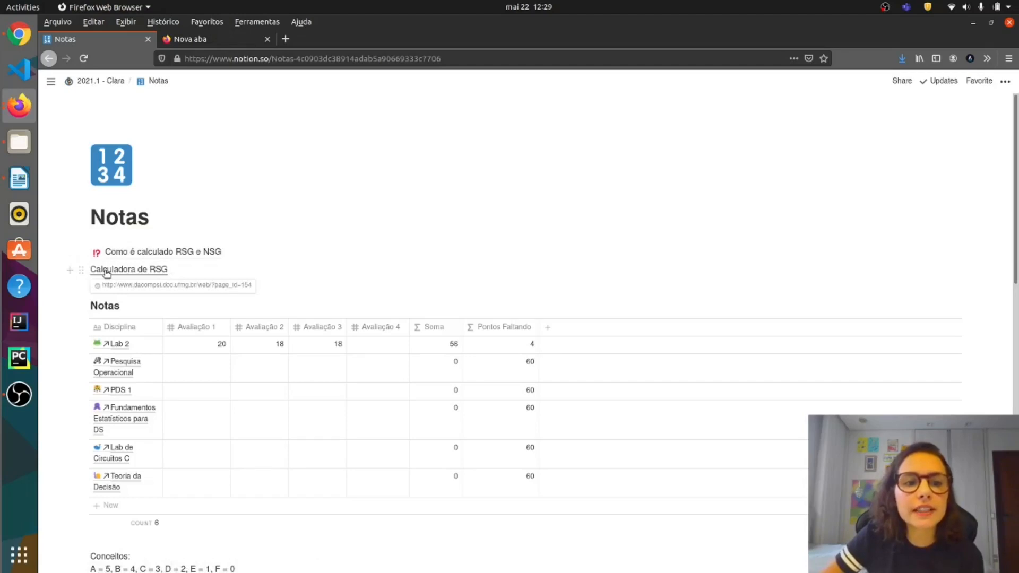
{"action": "left_click", "coordinate": [130, 270]}
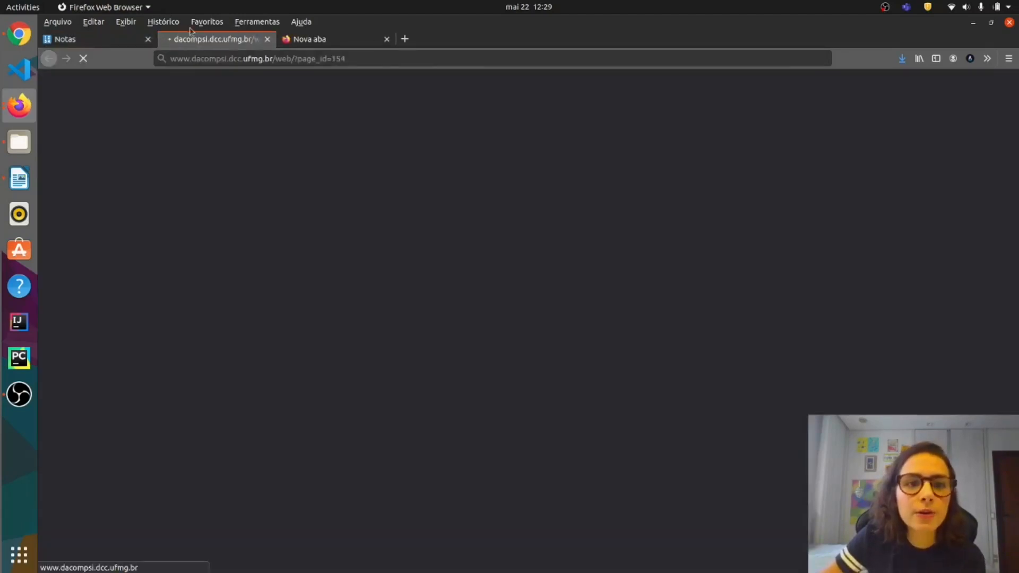
{"action": "scroll", "coordinate": [765, 406], "scroll_direction": "down", "scroll_amount": 3}
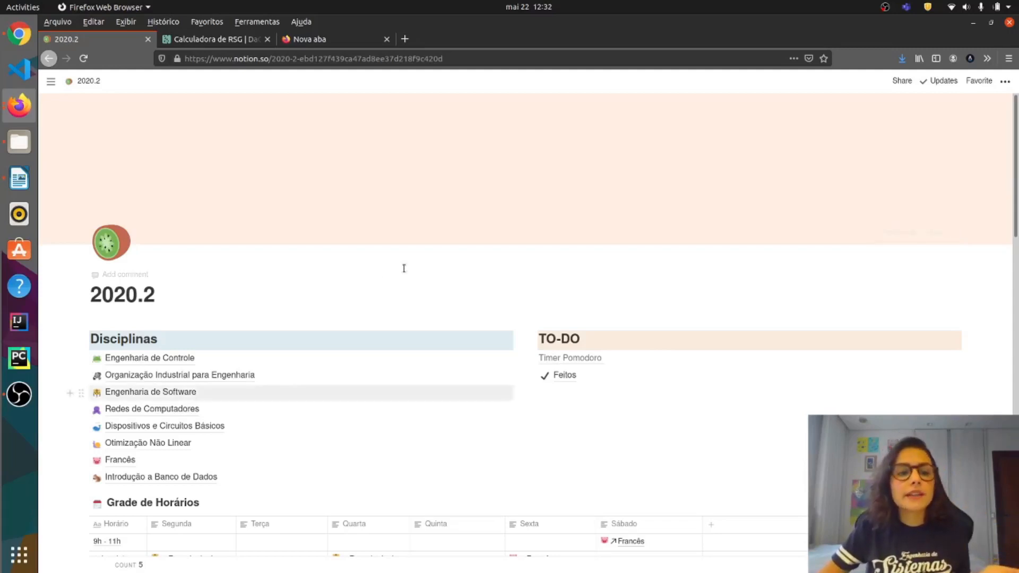
- Review the 2020.2 semester page, covering its Disciplinas list, Grade de Horários timetable and the February 2021 Tarefas calendar
{"action": "scroll", "coordinate": [146, 435], "scroll_direction": "down", "scroll_amount": 1}
{"action": "scroll", "coordinate": [255, 400], "scroll_direction": "down", "scroll_amount": 3}
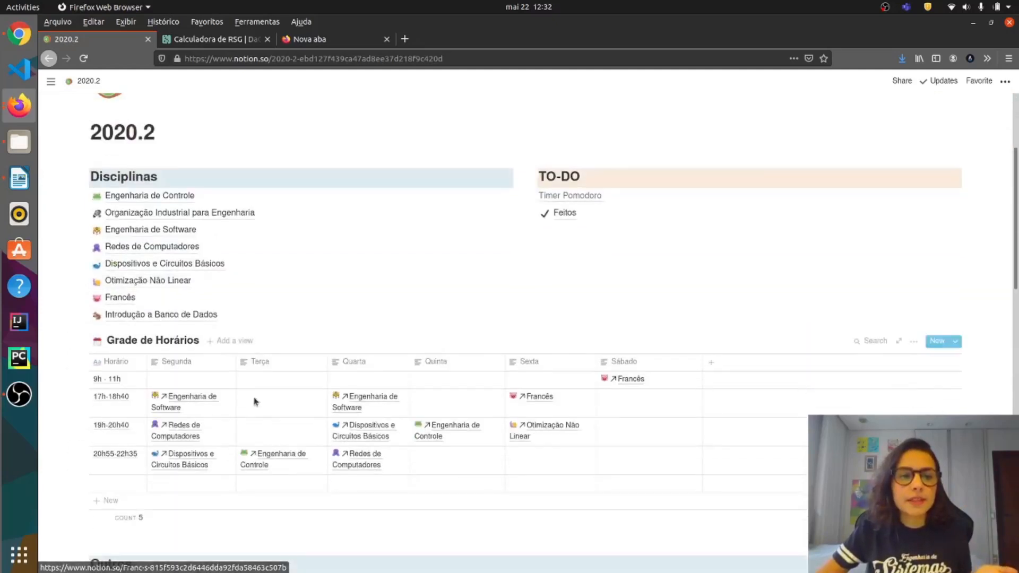
{"action": "scroll", "coordinate": [425, 392], "scroll_direction": "down", "scroll_amount": 2}
{"action": "scroll", "coordinate": [592, 328], "scroll_direction": "down", "scroll_amount": 6}
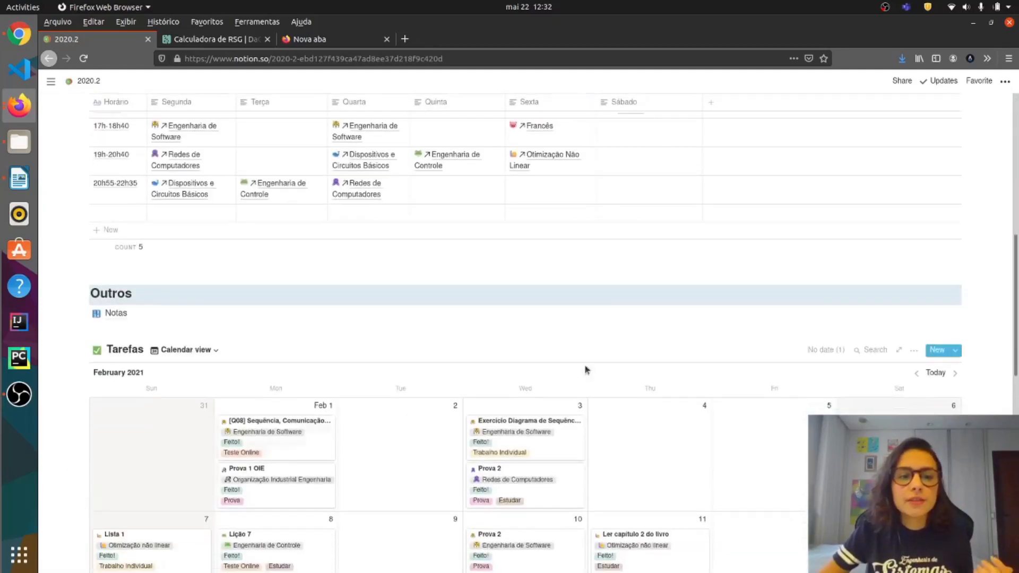
{"action": "scroll", "coordinate": [174, 306], "scroll_direction": "down", "scroll_amount": 5}
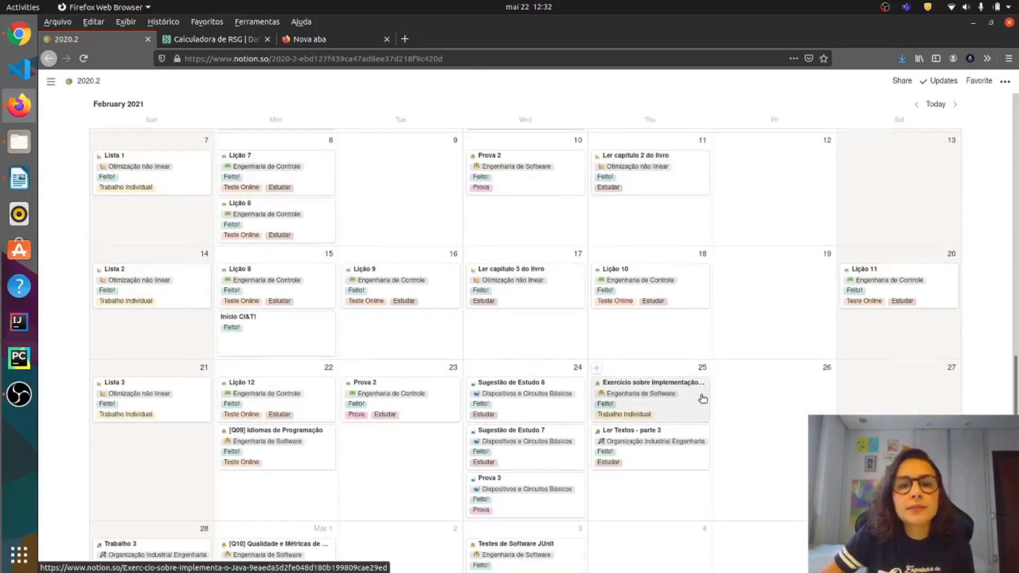
{"action": "scroll", "coordinate": [732, 397], "scroll_direction": "down", "scroll_amount": 2}
{"action": "scroll", "coordinate": [748, 394], "scroll_direction": "down", "scroll_amount": 2}
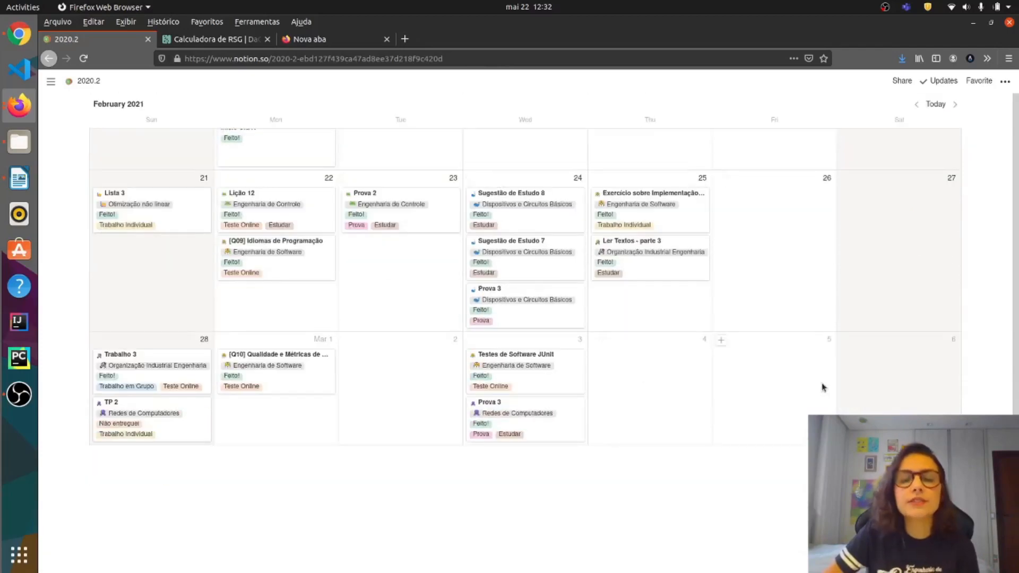
{"action": "scroll", "coordinate": [845, 378], "scroll_direction": "up", "scroll_amount": 2}
{"action": "scroll", "coordinate": [862, 381], "scroll_direction": "up", "scroll_amount": 5}
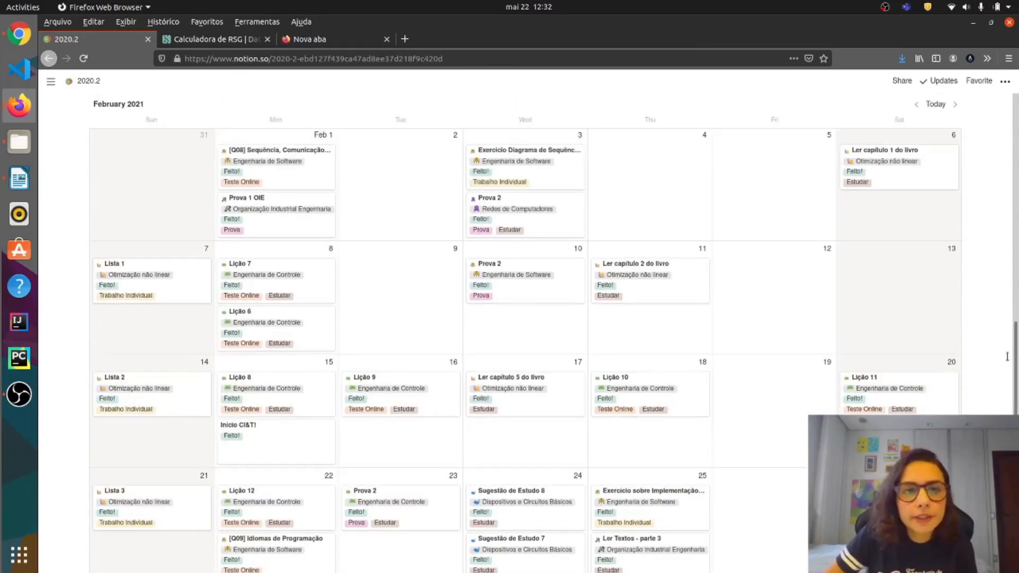
{"action": "scroll", "coordinate": [1006, 357], "scroll_direction": "down", "scroll_amount": 5}
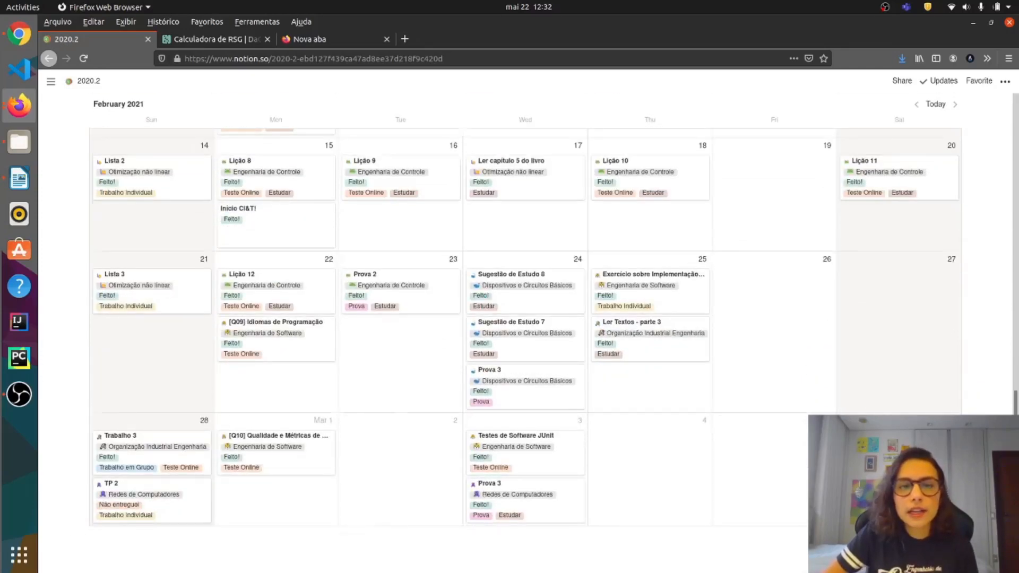
- Open the Engenharia de Software subject page from Disciplinas and review its Geral and Materiais sections and Tarefas table
{"action": "scroll", "coordinate": [777, 454], "scroll_direction": "up", "scroll_amount": 10}
{"action": "scroll", "coordinate": [304, 346], "scroll_direction": "up", "scroll_amount": 7}
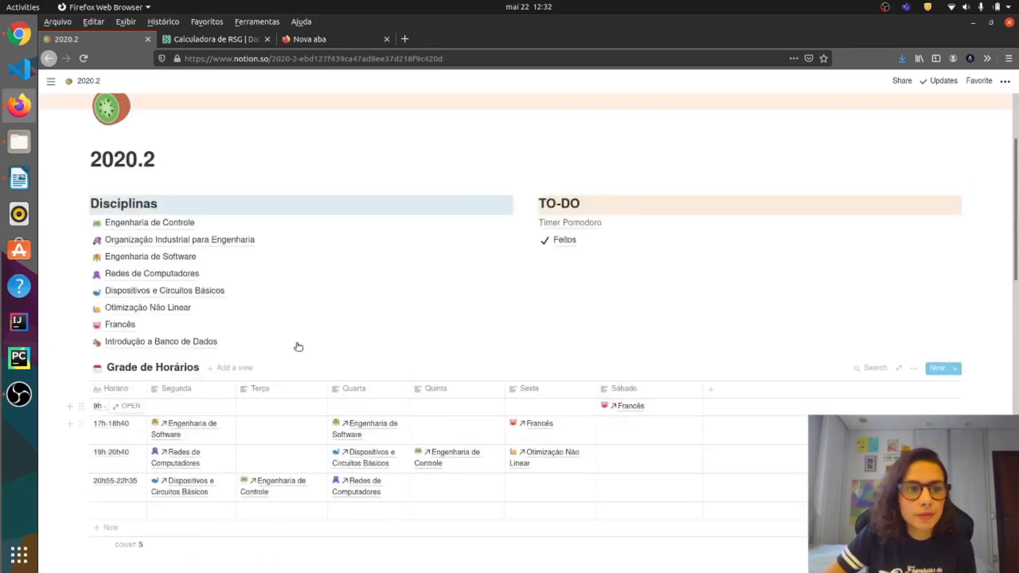
{"action": "left_click", "coordinate": [170, 258]}
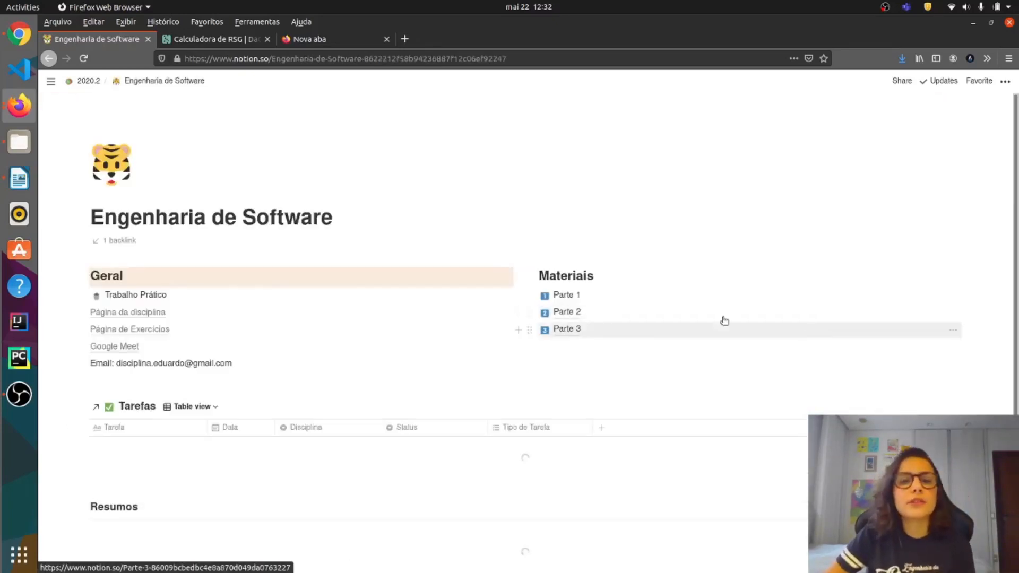
{"action": "scroll", "coordinate": [376, 352], "scroll_direction": "down", "scroll_amount": 3}
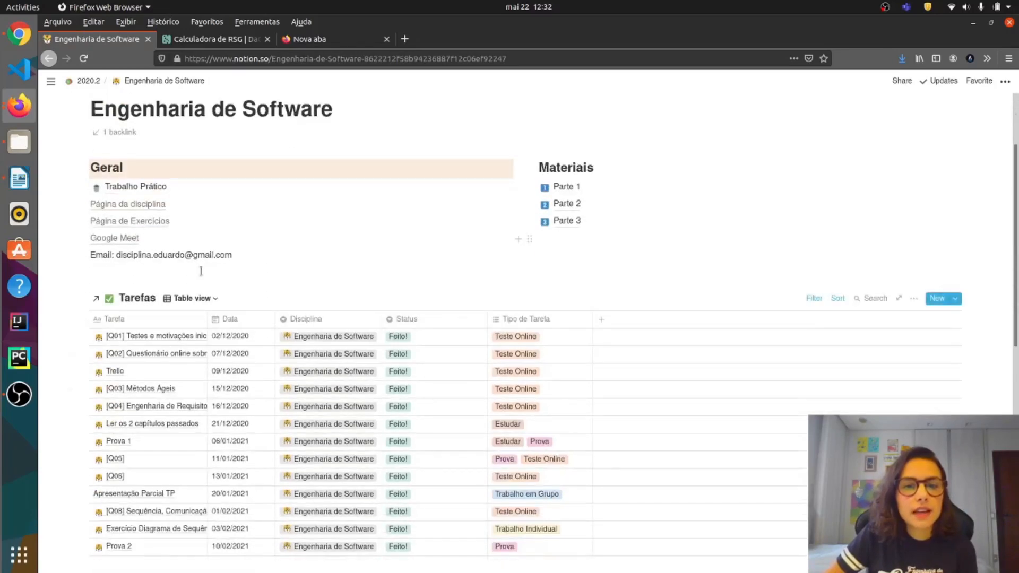
{"action": "scroll", "coordinate": [420, 383], "scroll_direction": "down", "scroll_amount": 5}
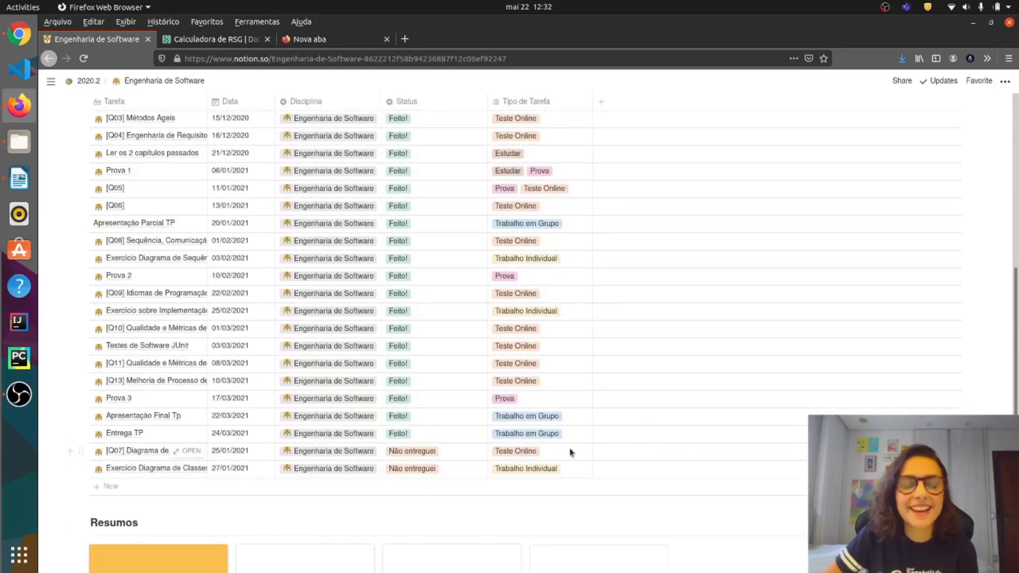
- Open the Parte 2 materials page of Engenharia de Software and review its topics, Questionários and Power Points files
{"action": "scroll", "coordinate": [755, 336], "scroll_direction": "up", "scroll_amount": 3}
{"action": "scroll", "coordinate": [754, 337], "scroll_direction": "up", "scroll_amount": 5}
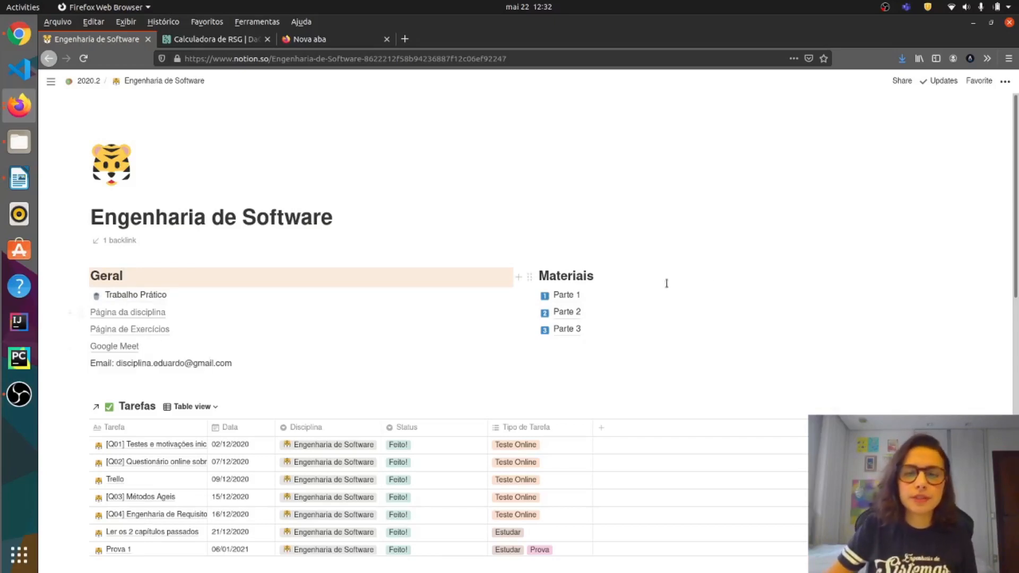
{"action": "left_click", "coordinate": [572, 312]}
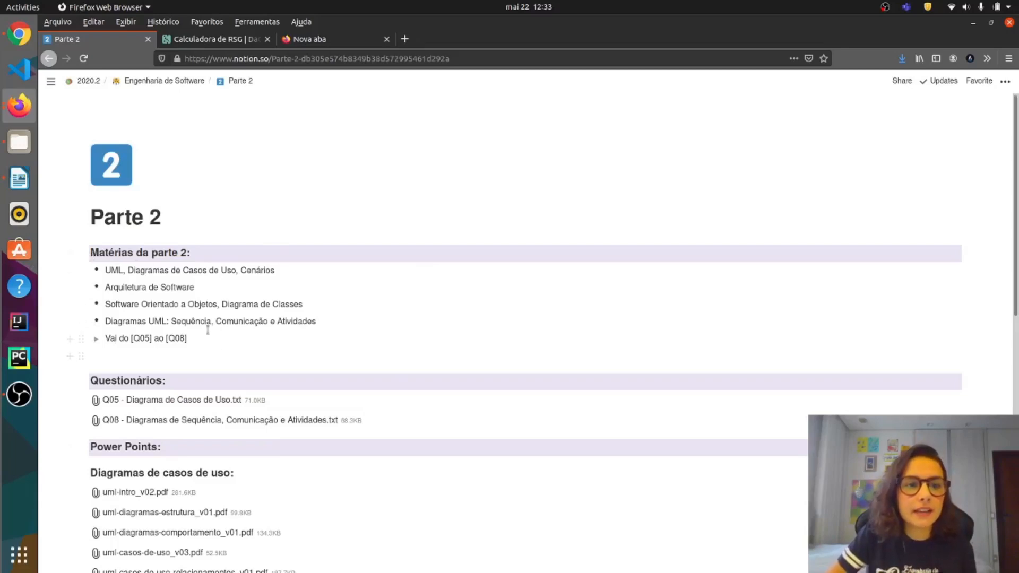
{"action": "scroll", "coordinate": [200, 318], "scroll_direction": "down", "scroll_amount": 2}
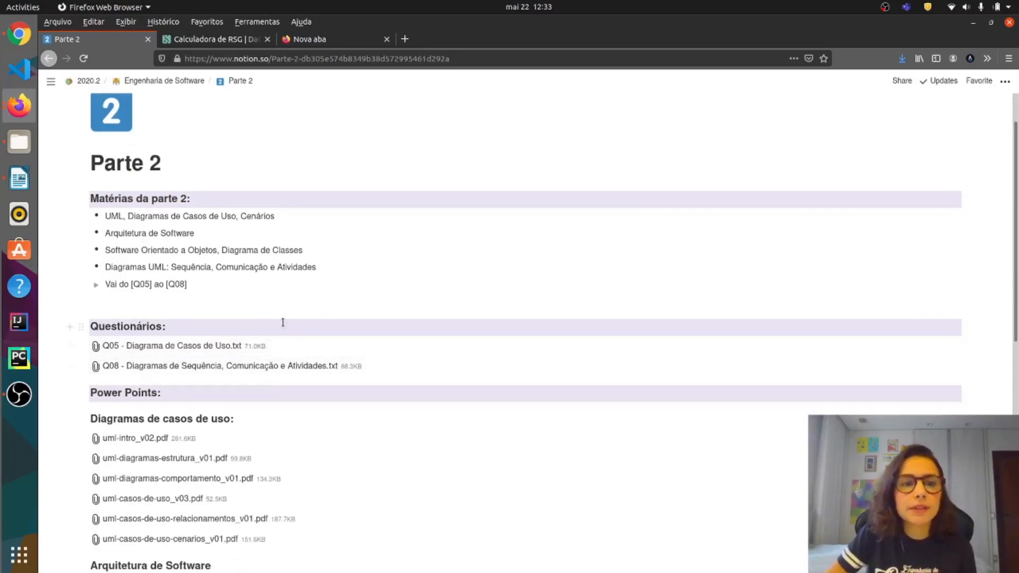
{"action": "scroll", "coordinate": [282, 320], "scroll_direction": "down", "scroll_amount": 4}
{"action": "scroll", "coordinate": [271, 303], "scroll_direction": "down", "scroll_amount": 5}
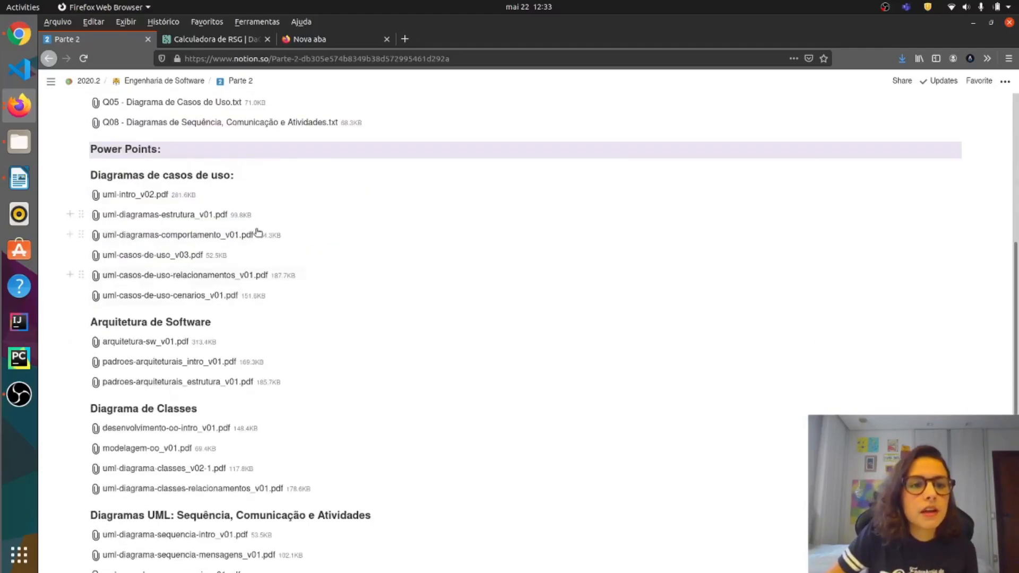
{"action": "scroll", "coordinate": [251, 461], "scroll_direction": "down", "scroll_amount": 5}
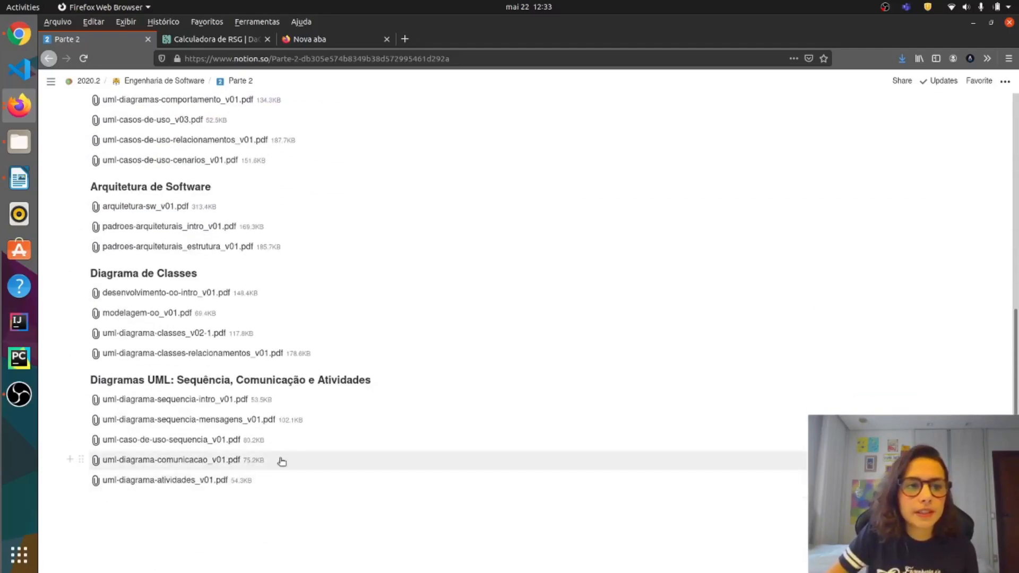
- Return through Engenharia de Software to the 2020.2 semester page and look over its Disciplinas list and timetable
{"action": "scroll", "coordinate": [279, 459], "scroll_direction": "up", "scroll_amount": 10}
{"action": "left_click", "coordinate": [141, 81]}
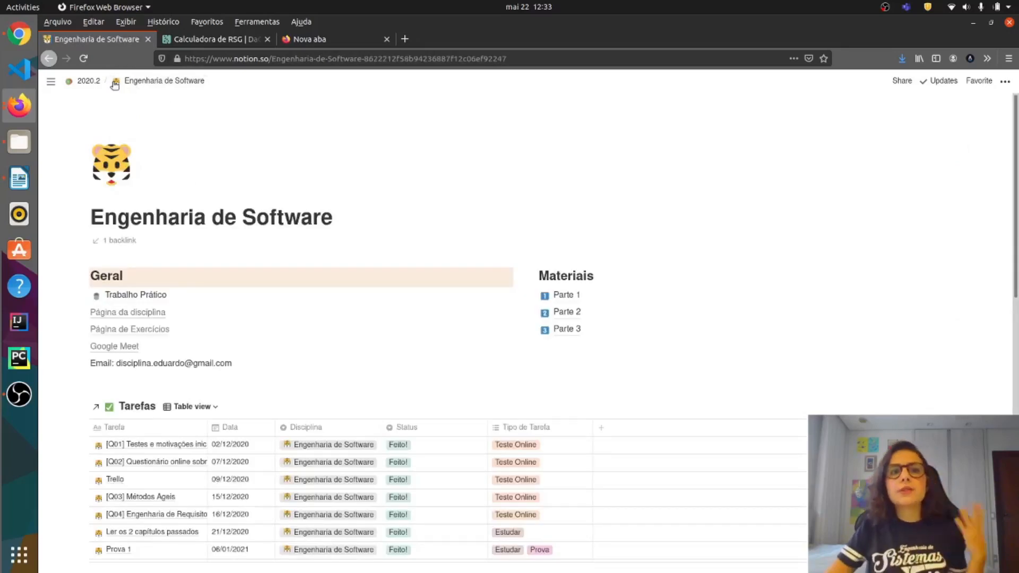
{"action": "left_click", "coordinate": [85, 82]}
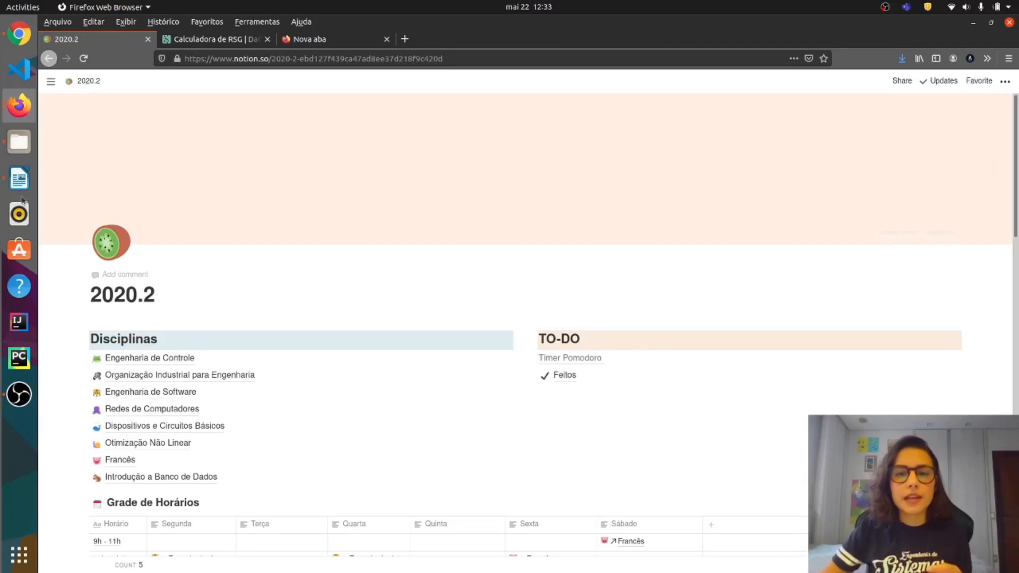
{"action": "scroll", "coordinate": [310, 321], "scroll_direction": "down", "scroll_amount": 3}
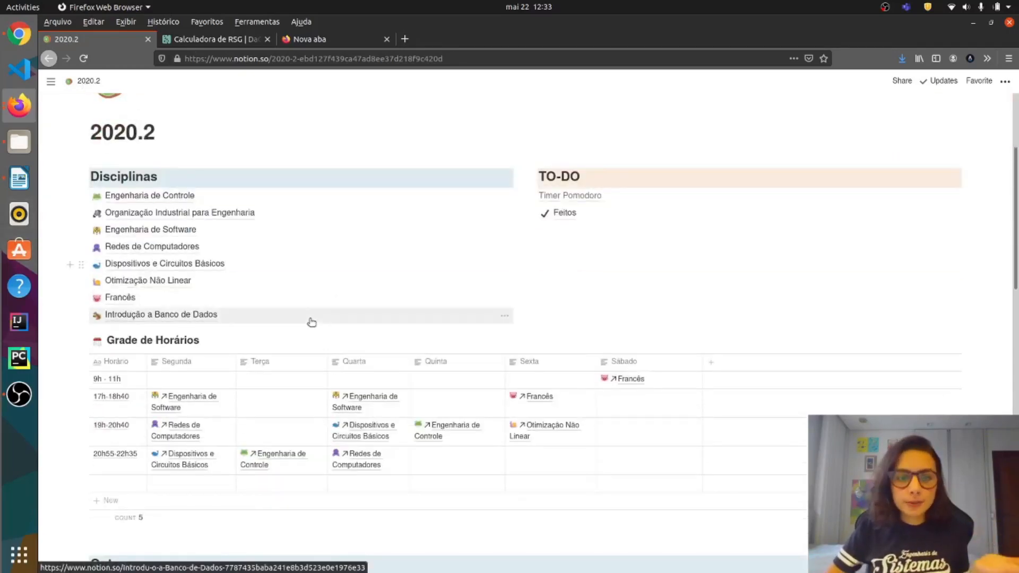